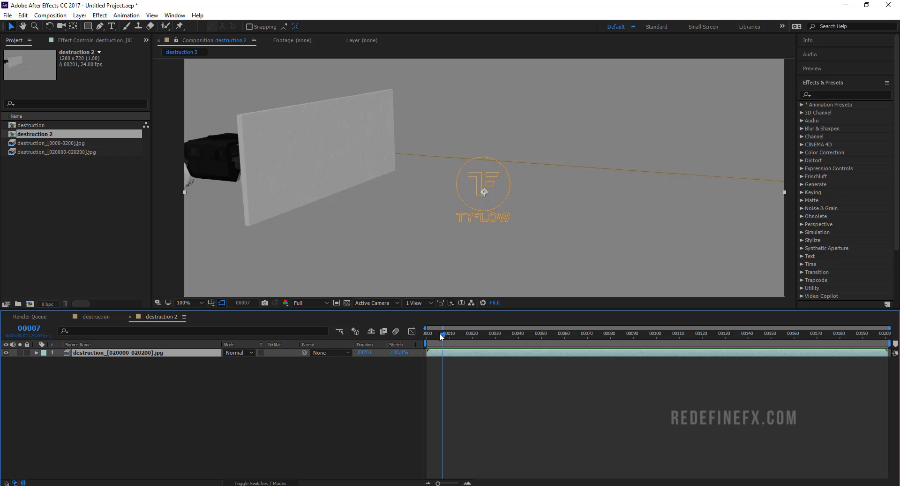
Step: Play and scrub through the destruction 2 composition to examine the vehicle breaking through the wall
key(space)
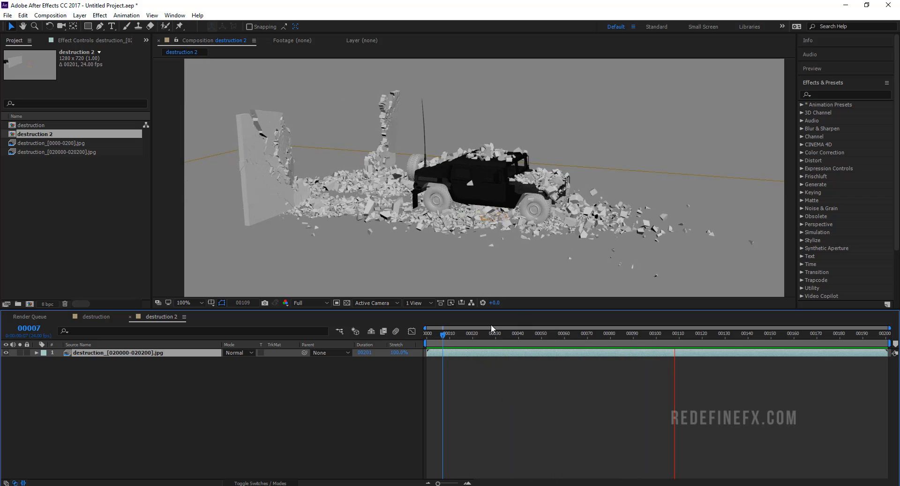
click(452, 334)
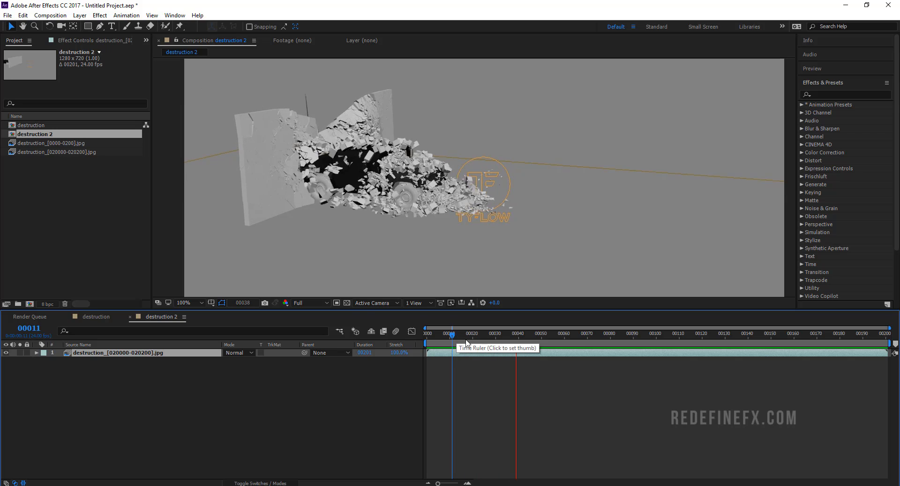
drag(459, 341, 530, 350)
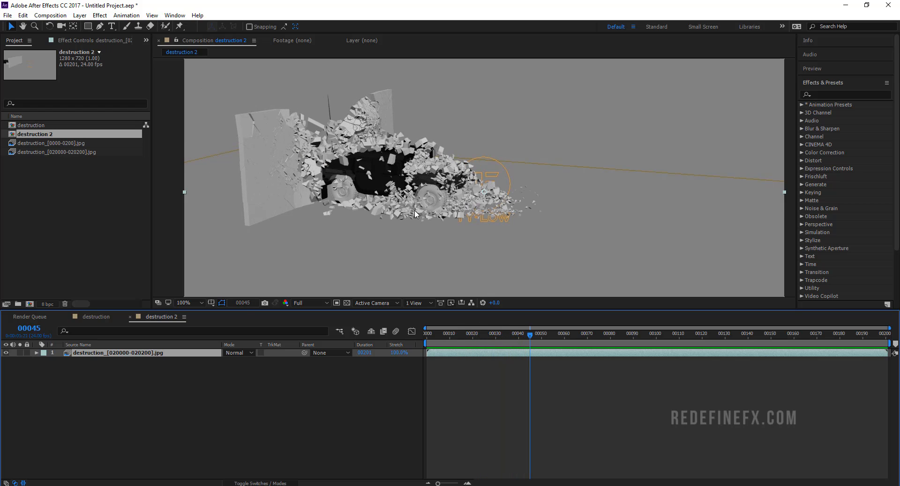
drag(492, 334, 565, 339)
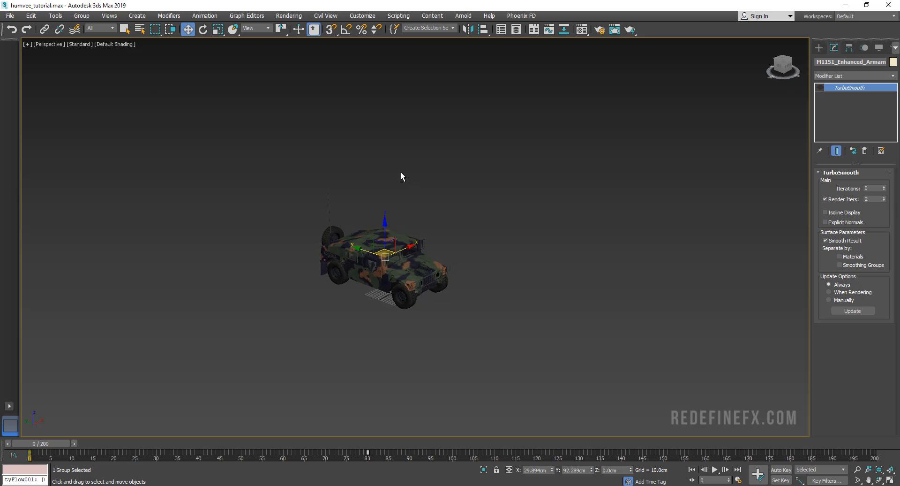
Step: Switch to 3ds Max and check the system unit scale in Units Setup
alt+middle_drag(401, 172, 445, 202)
click(354, 18)
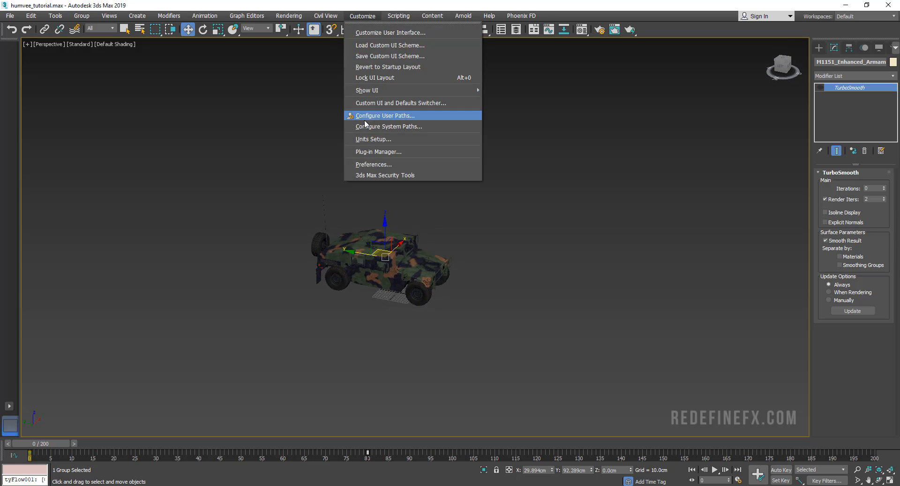
click(370, 138)
click(421, 174)
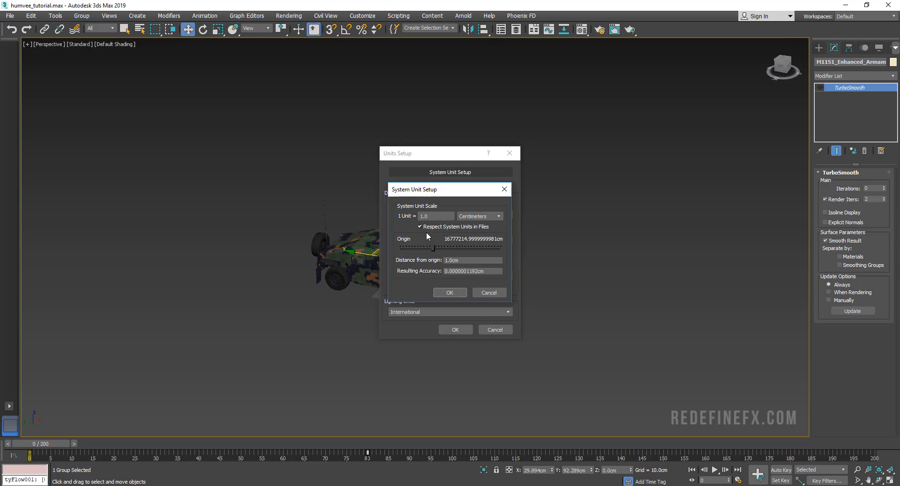
click(440, 291)
click(455, 329)
alt+middle_drag(554, 266, 516, 255)
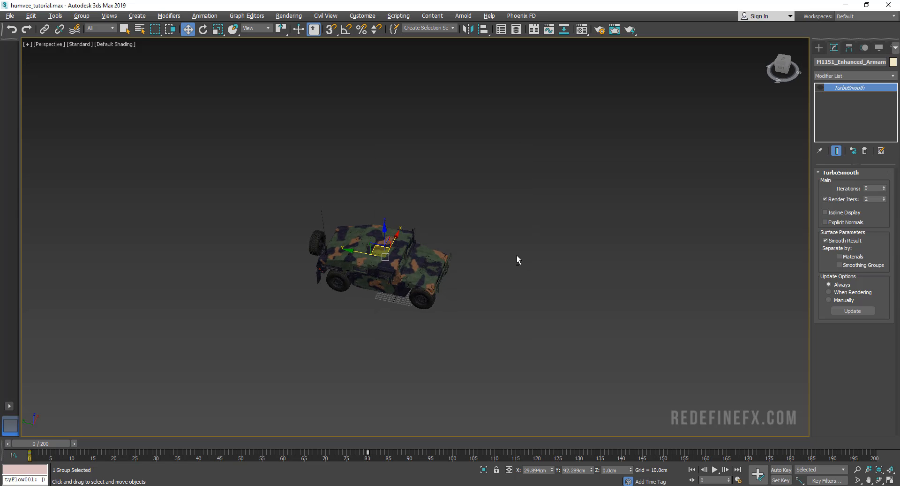
click(819, 47)
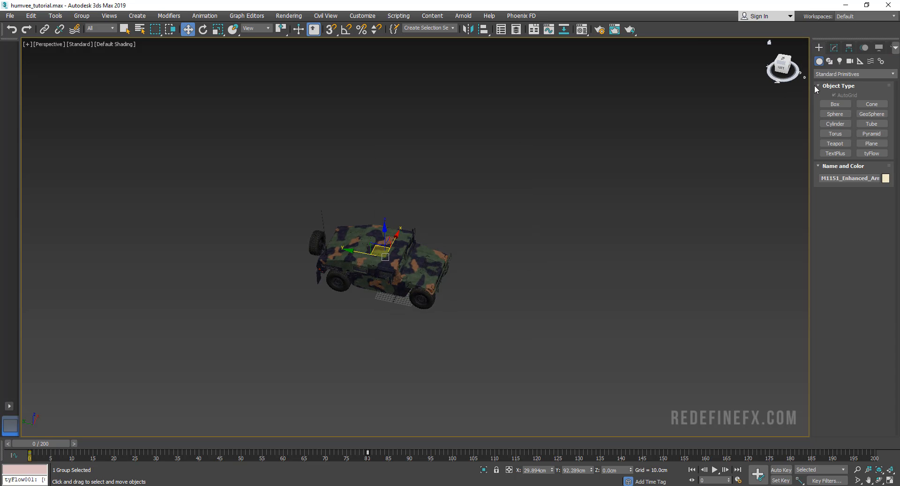
click(830, 105)
drag(304, 305, 426, 332)
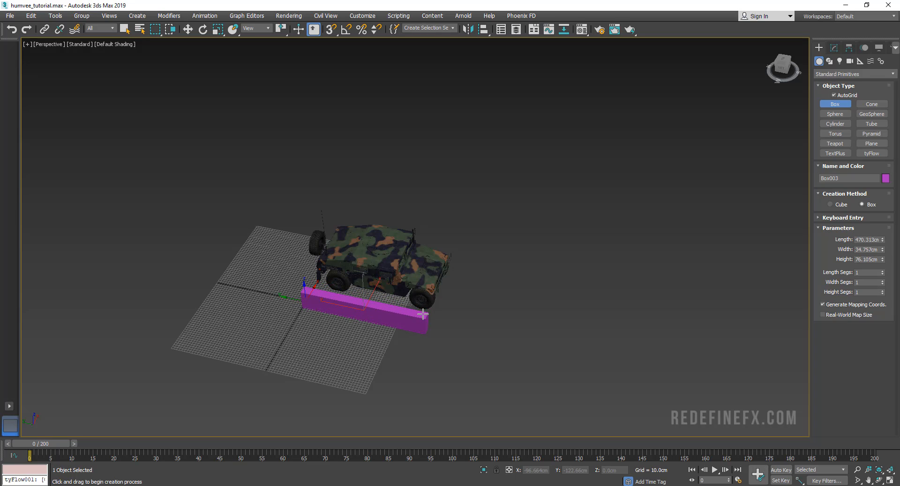
key(w)
alt+middle_drag(407, 319, 357, 283)
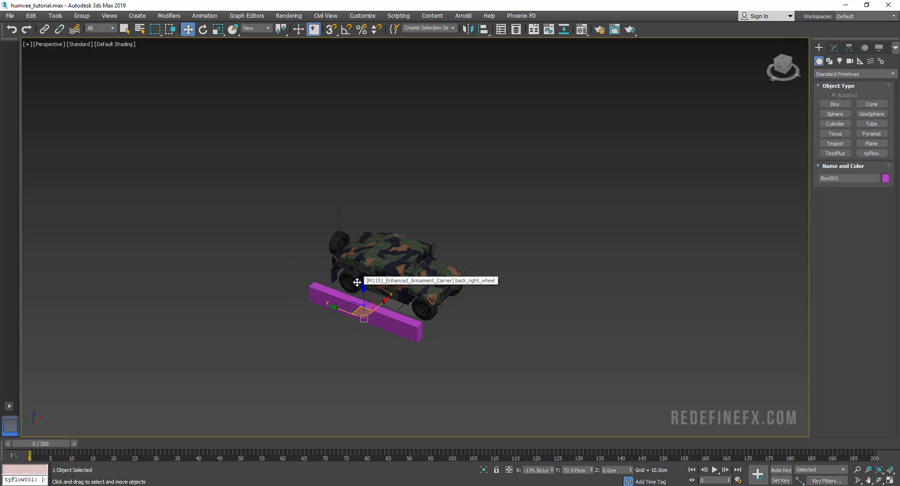
key(Delete)
Step: Create a tall, thin box as a wall in front of the Humvee, about 52 cm thick and 963 cm wide
click(836, 104)
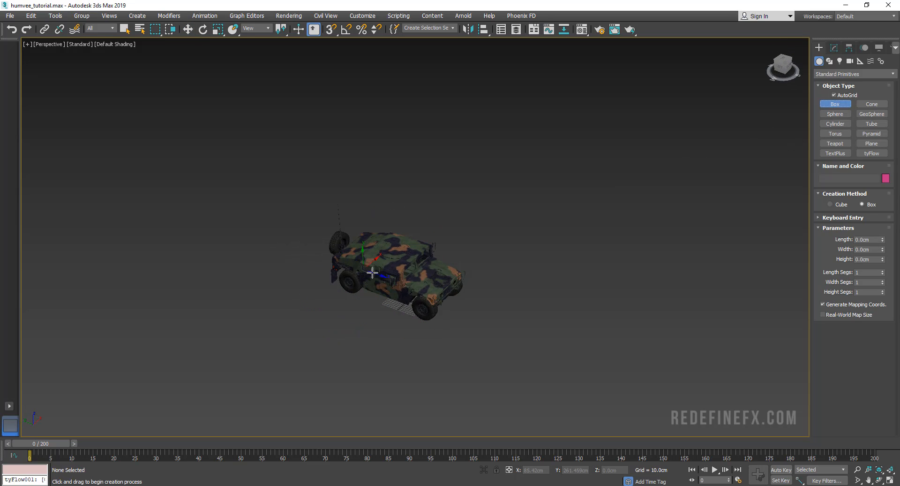
alt+middle_drag(372, 267, 406, 240)
drag(399, 214, 457, 424)
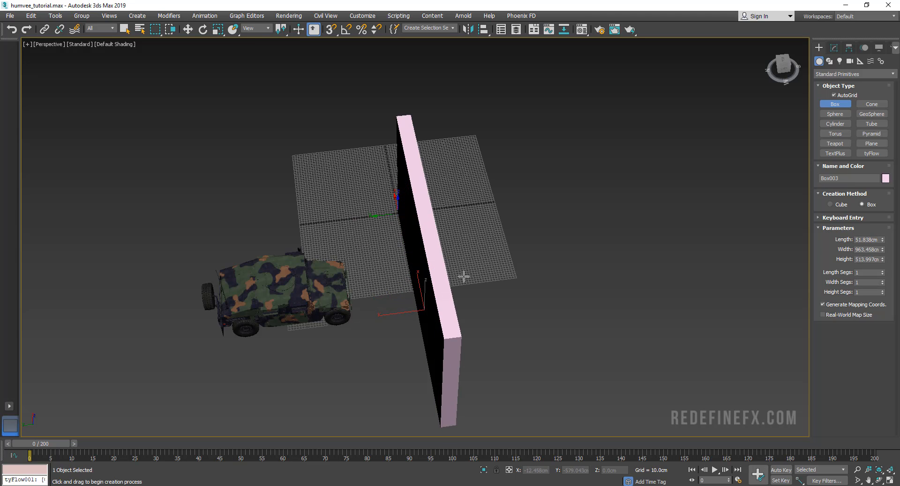
click(464, 251)
right_click(464, 250)
alt+middle_drag(465, 250, 469, 330)
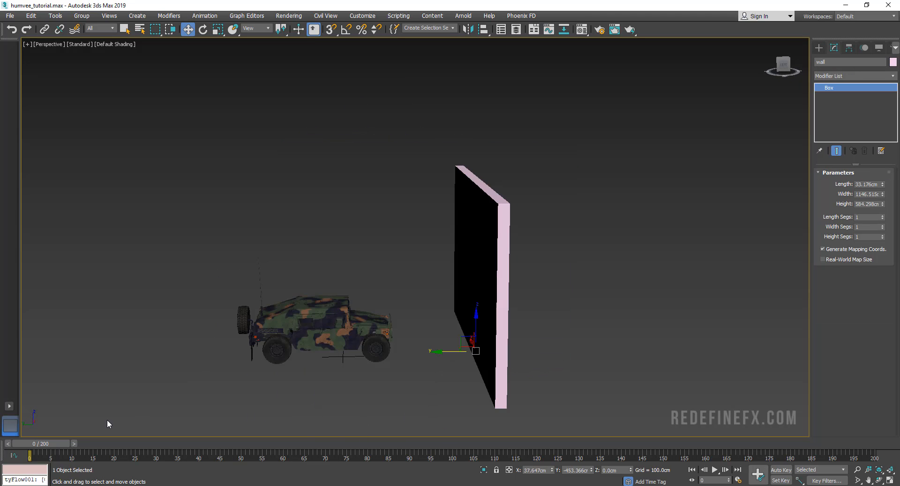
Step: Scrub the timeline and examine the Humvee's motion and position relative to the wall
drag(53, 443, 79, 444)
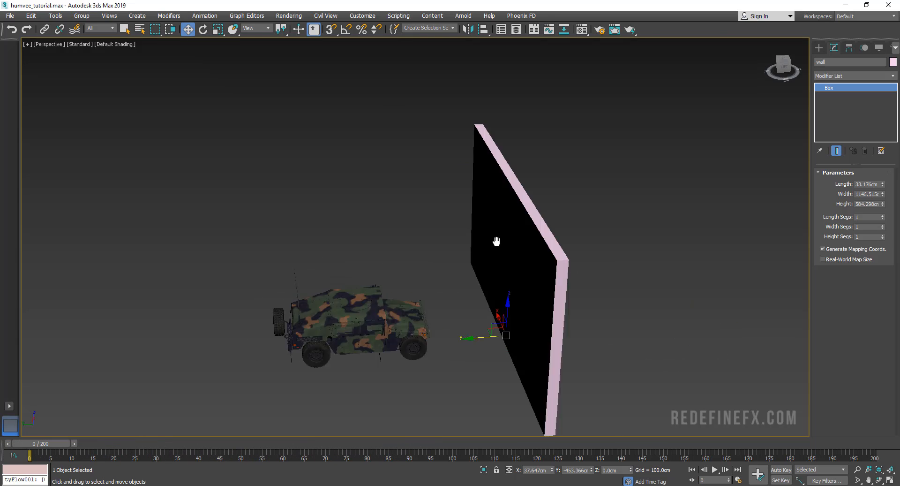
middle_drag(497, 241, 532, 228)
alt+middle_drag(531, 229, 491, 220)
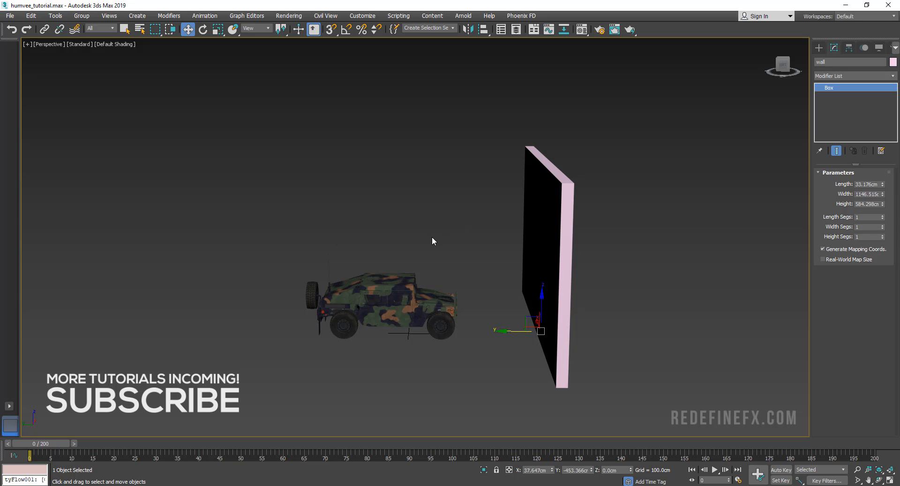
alt+middle_drag(432, 297, 392, 277)
scroll(415, 281, up, 2)
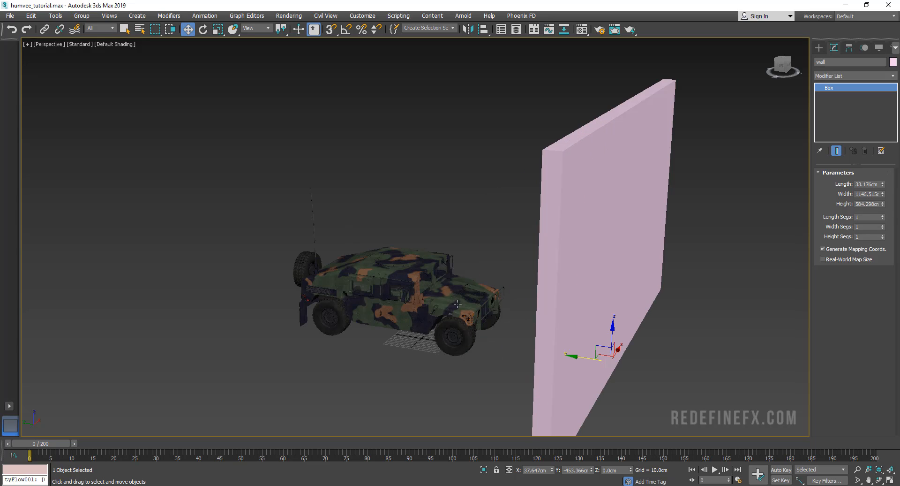
alt+middle_drag(412, 309, 431, 284)
Step: Create a box about 473 cm long and 239 cm wide around the Humvee, raised to about hood height
click(820, 48)
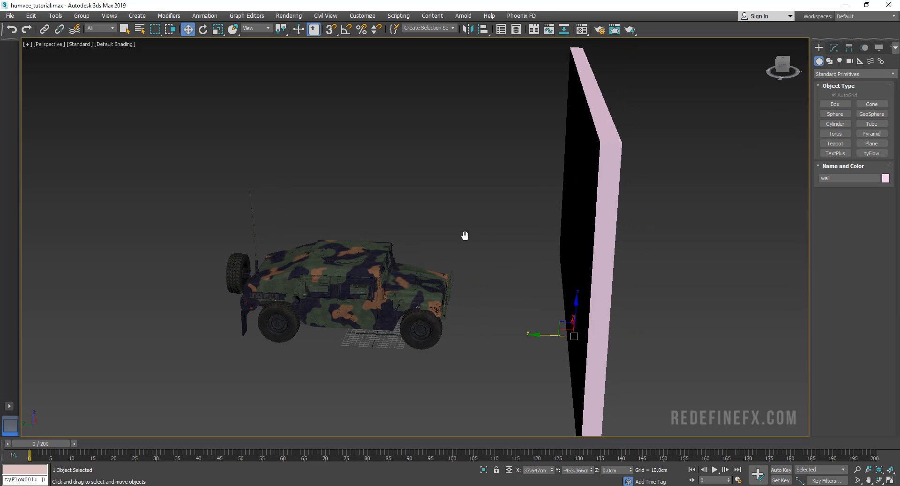
alt+middle_drag(464, 235, 483, 229)
click(836, 105)
alt+middle_drag(456, 315, 444, 214)
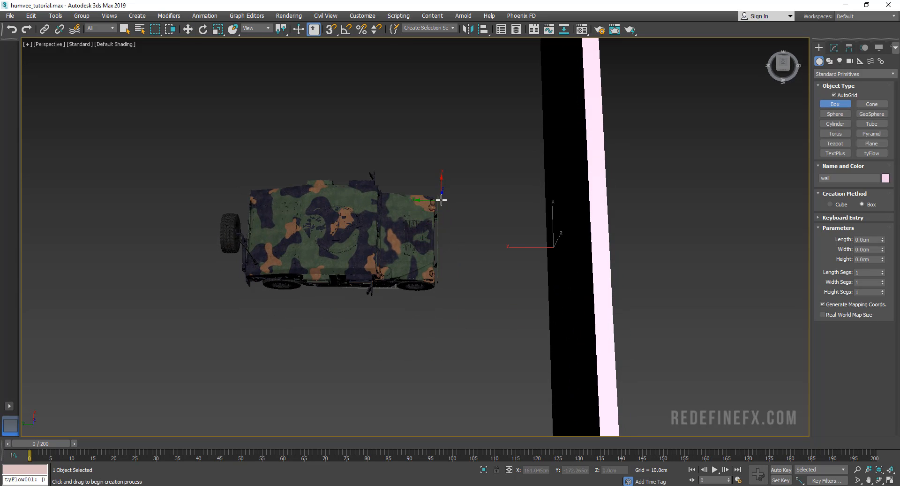
drag(441, 200, 247, 284)
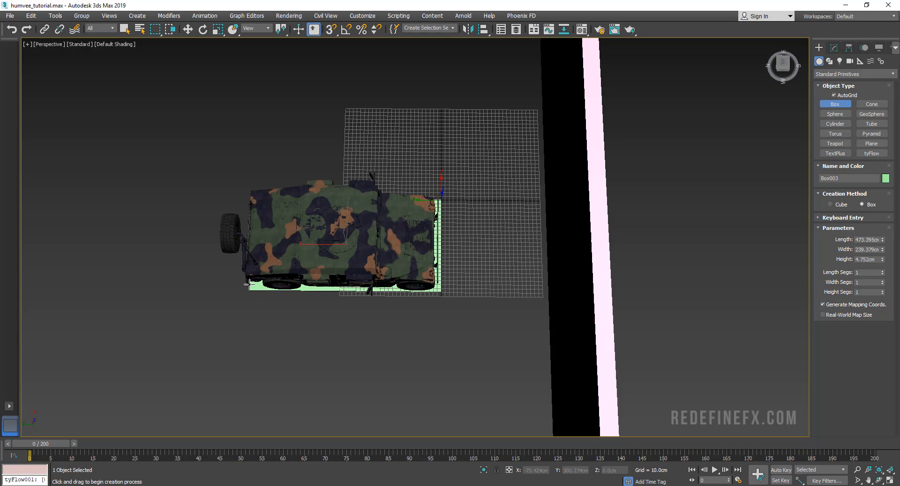
click(239, 239)
key(w)
alt+middle_drag(398, 253, 404, 209)
Step: Convert the box around the Humvee to an Editable Poly
click(835, 47)
right_click(844, 87)
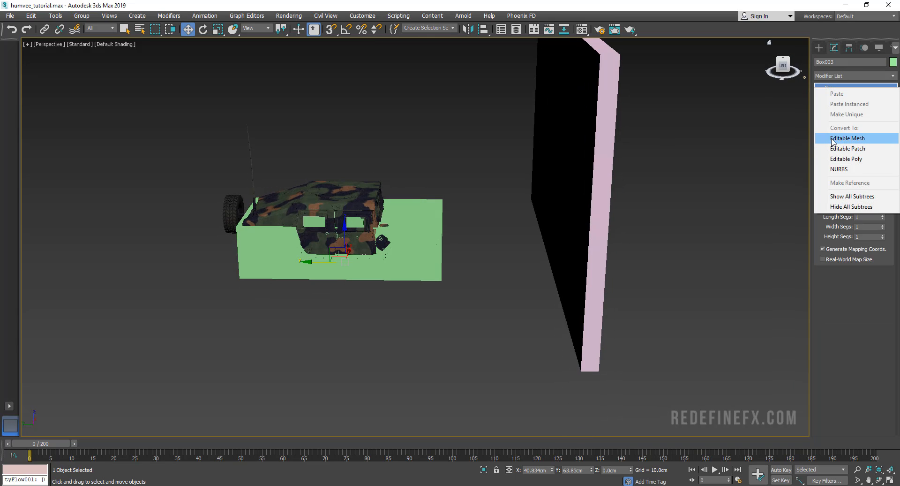
click(833, 159)
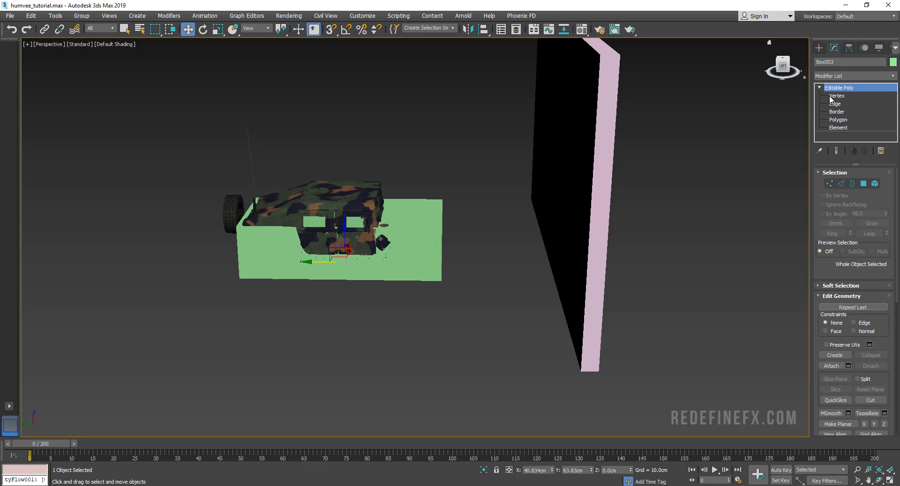
Step: Show edged faces in the viewport and connect the box's four lengthwise edges with two segments
click(834, 103)
drag(357, 296, 357, 295)
click(115, 45)
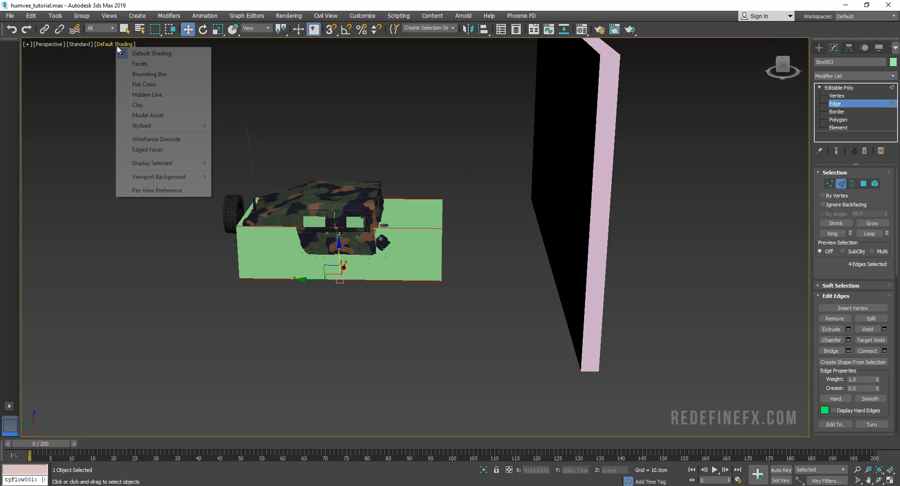
click(147, 149)
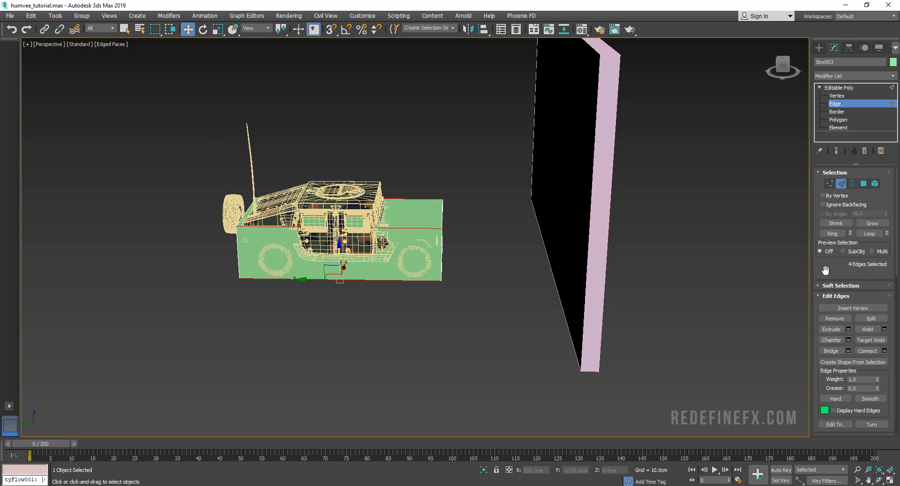
click(884, 350)
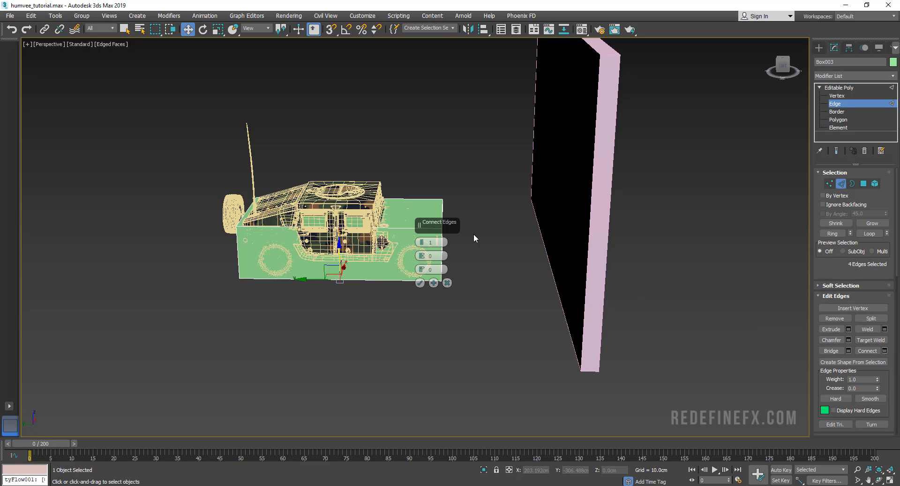
click(422, 240)
click(420, 282)
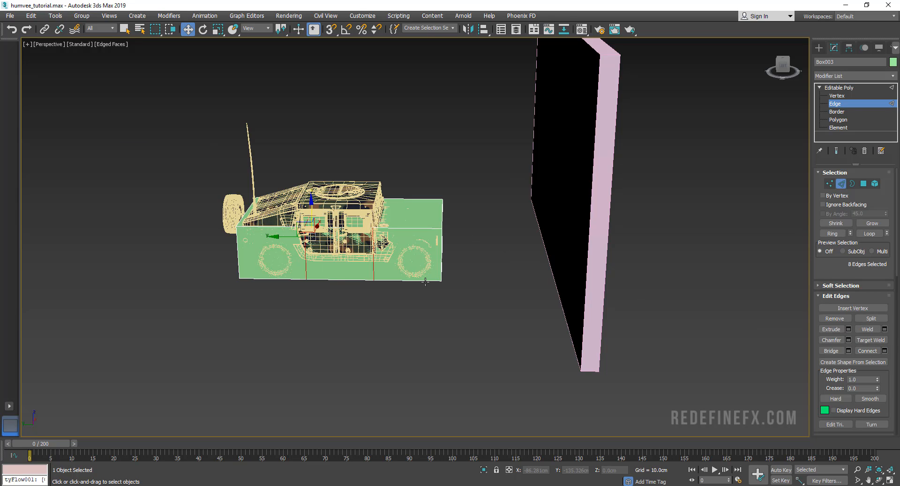
Step: Extrude the middle polygon on top of the box by about 60.6 cm to enclose the Humvee's cabin
click(839, 121)
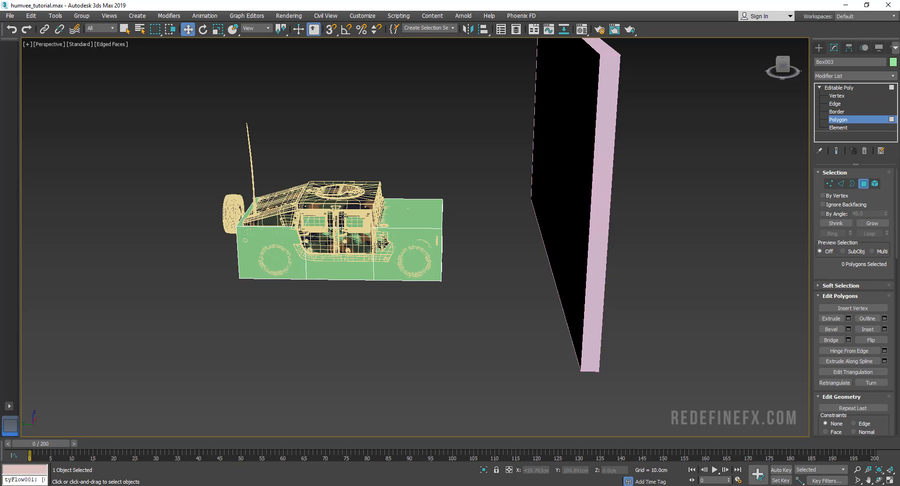
click(847, 318)
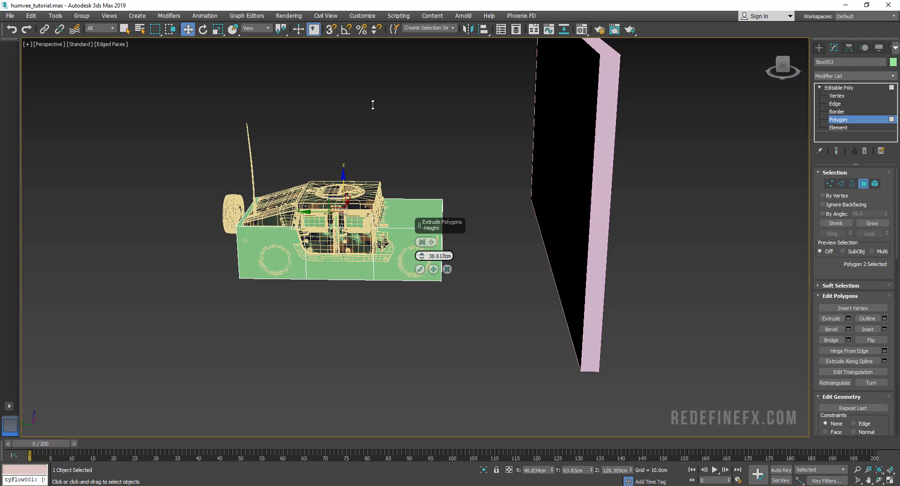
drag(373, 105, 344, 13)
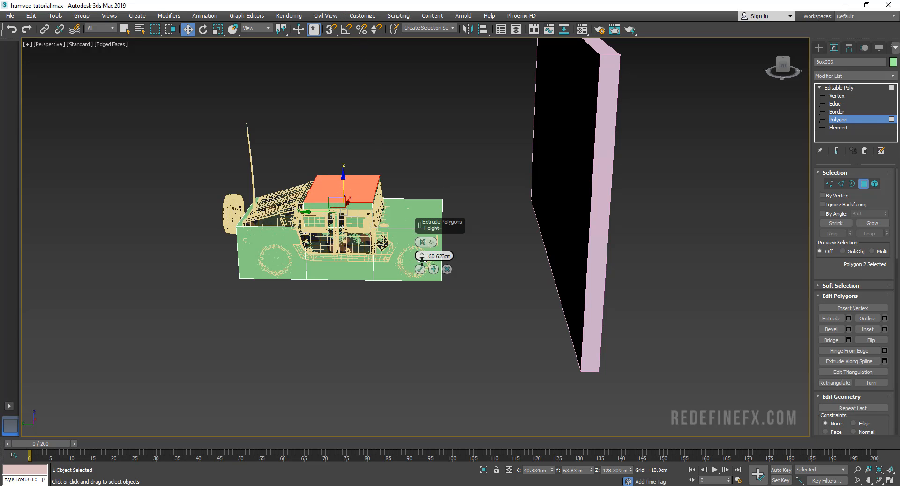
click(420, 269)
Step: Move the box's cabin and rear vertices to follow the Humvee's sloped windshield, roof and back
alt+middle_drag(366, 227, 367, 206)
scroll(371, 208, up, 3)
click(837, 96)
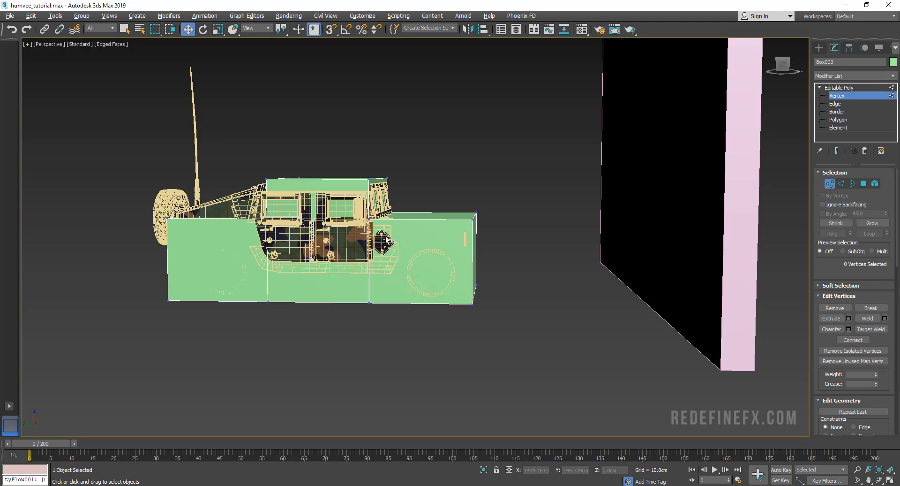
alt+middle_drag(388, 240, 408, 212)
drag(368, 233, 373, 215)
alt+middle_drag(371, 216, 312, 204)
drag(280, 215, 224, 191)
drag(146, 198, 192, 242)
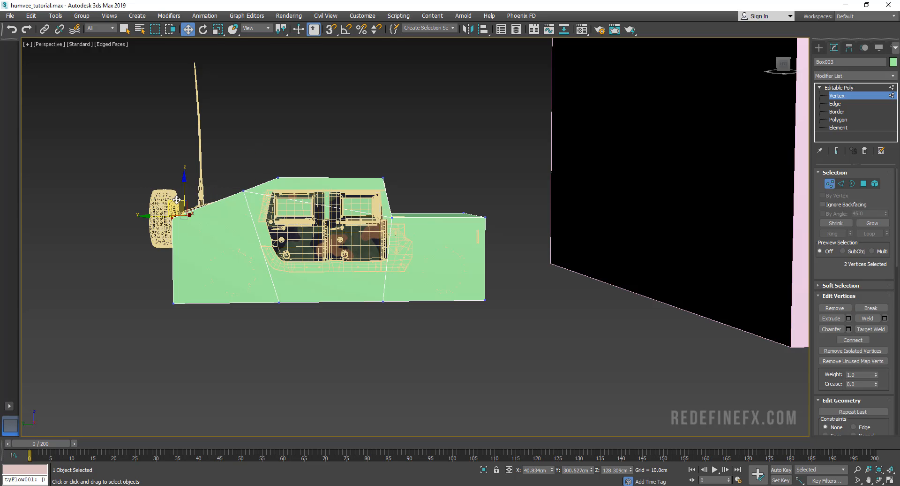
alt+middle_drag(250, 199, 379, 197)
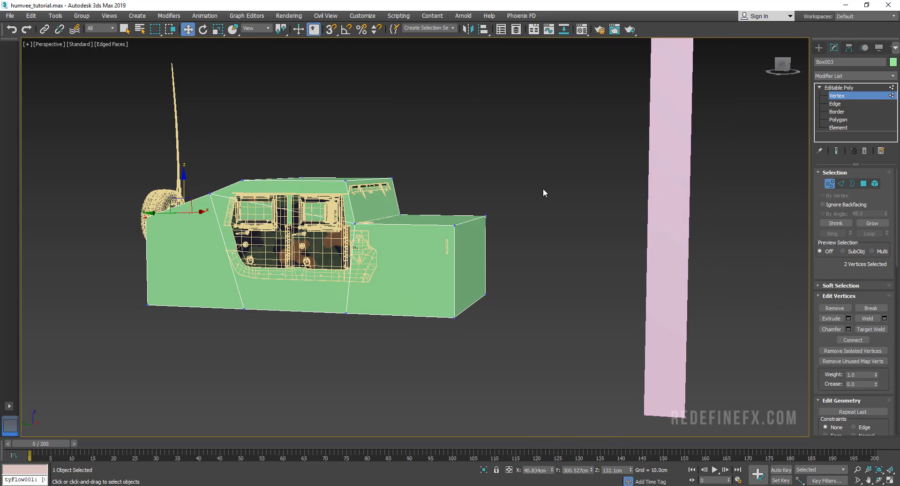
Step: Adjust the box's front vertices to fit the Humvee's nose and leave vertex editing
drag(543, 187, 437, 333)
drag(451, 264, 448, 261)
click(834, 89)
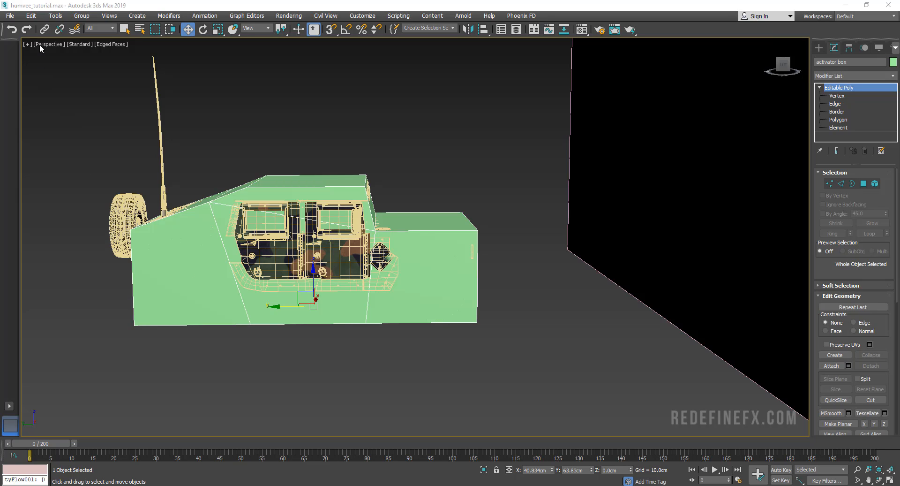
Step: Link the activator box to the Humvee and scrub the timeline to check that it follows
click(45, 30)
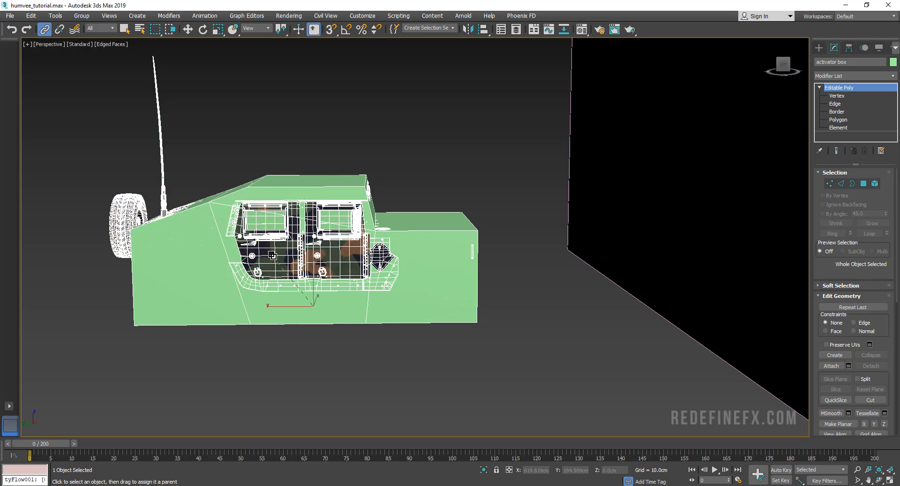
scroll(262, 263, down, 5)
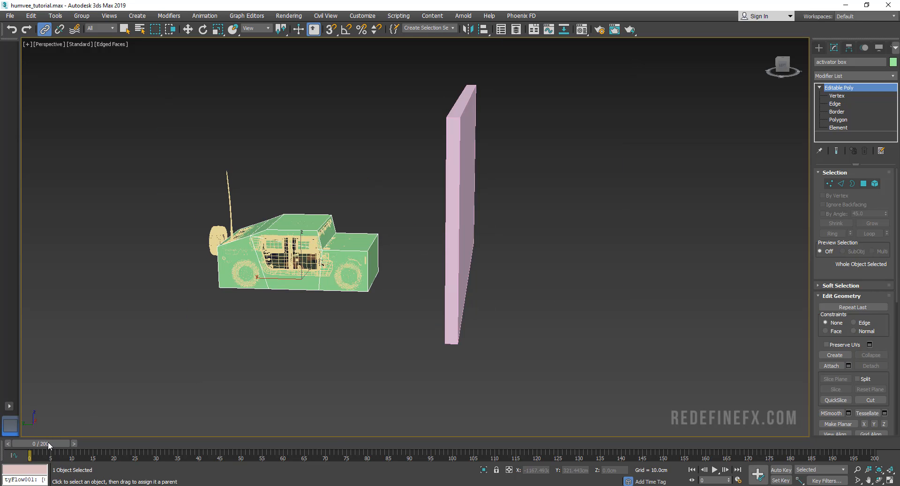
mouse_move(48, 441)
mouse_down()
mouse_move(273, 443)
mouse_move(47, 442)
mouse_up()
Step: Create a tyFlow object behind the wall and open its editor
click(818, 47)
click(867, 153)
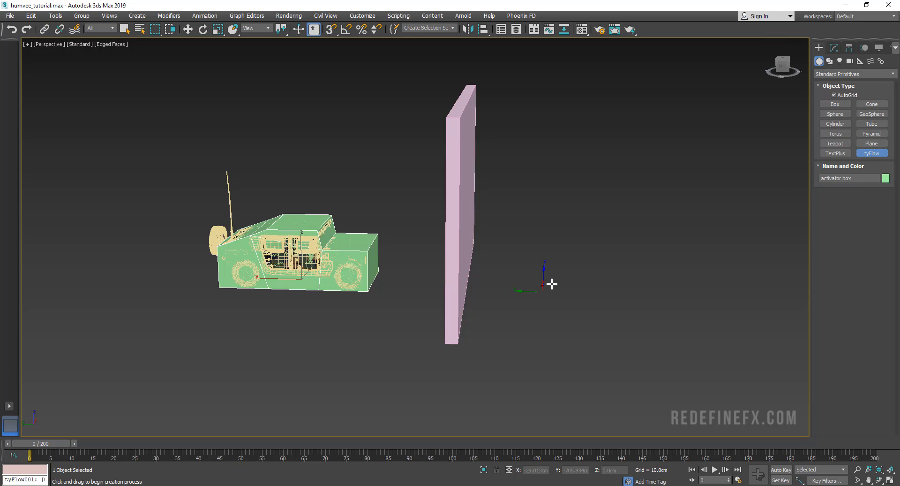
drag(567, 240, 603, 255)
click(834, 48)
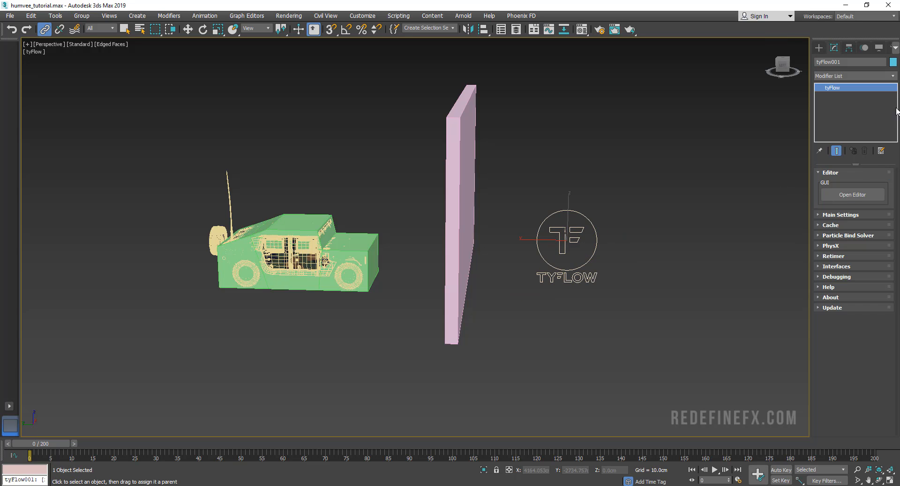
click(853, 194)
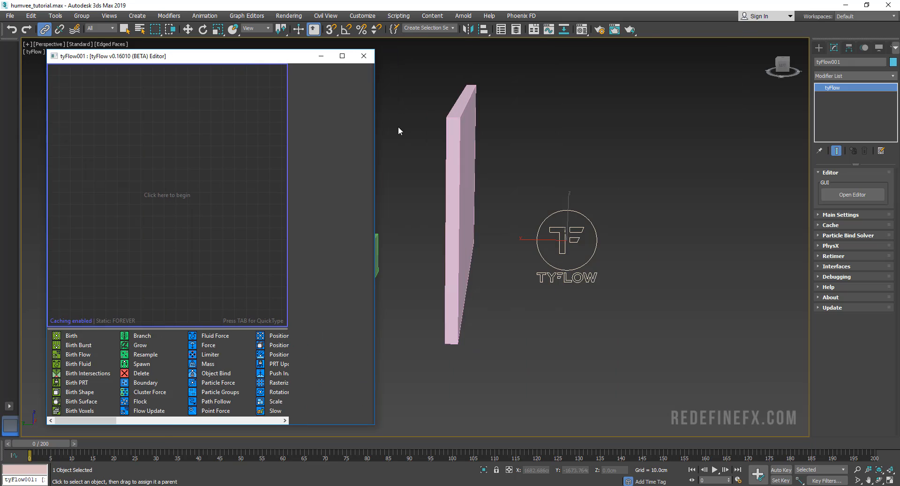
Step: Add a Birth Shape operator in a new event and assign the wall as its source object
alt+middle_drag(399, 126, 612, 169)
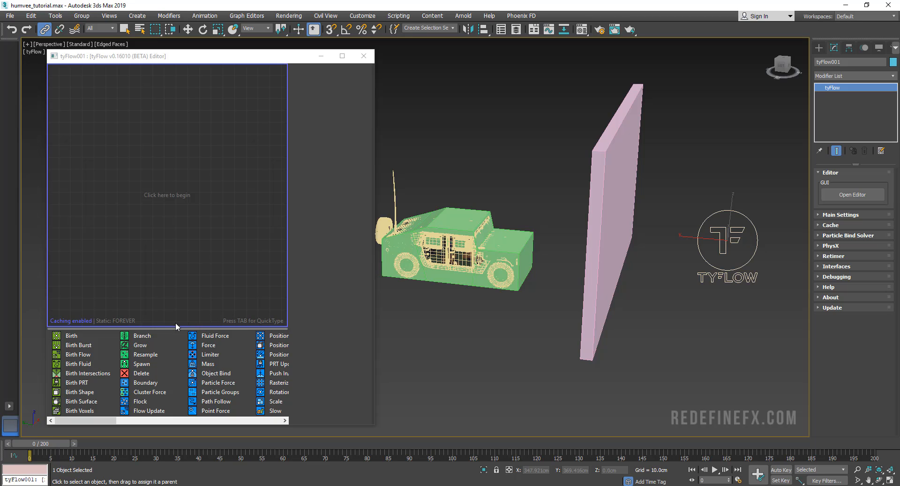
drag(82, 392, 107, 147)
click(310, 198)
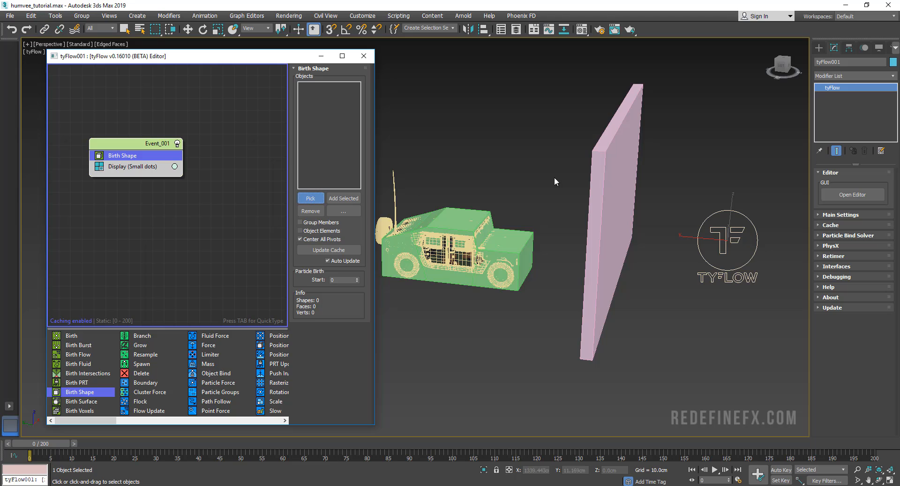
click(608, 168)
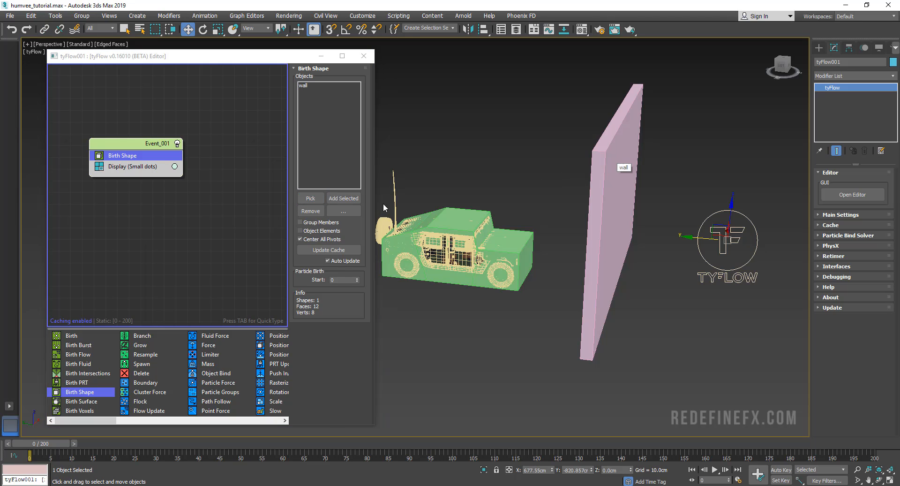
Step: Set the event's Display operator to Geometry with a grey display color
click(124, 167)
click(335, 90)
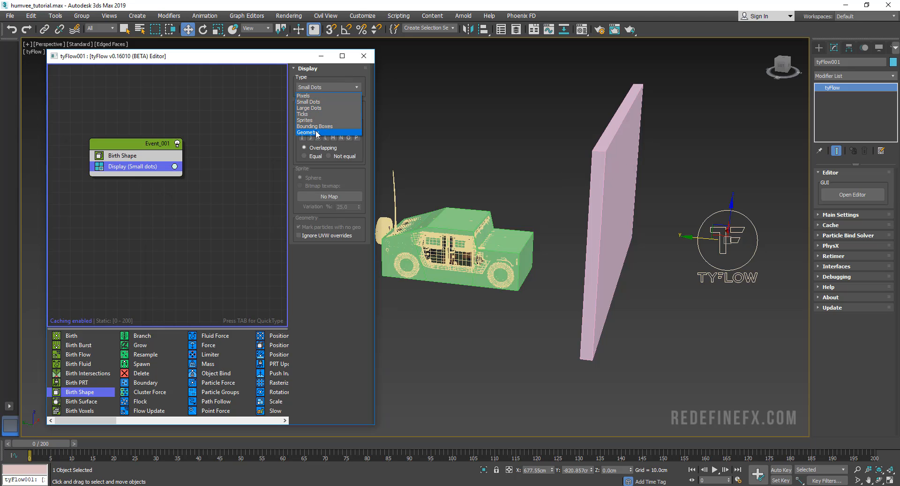
click(317, 132)
click(175, 167)
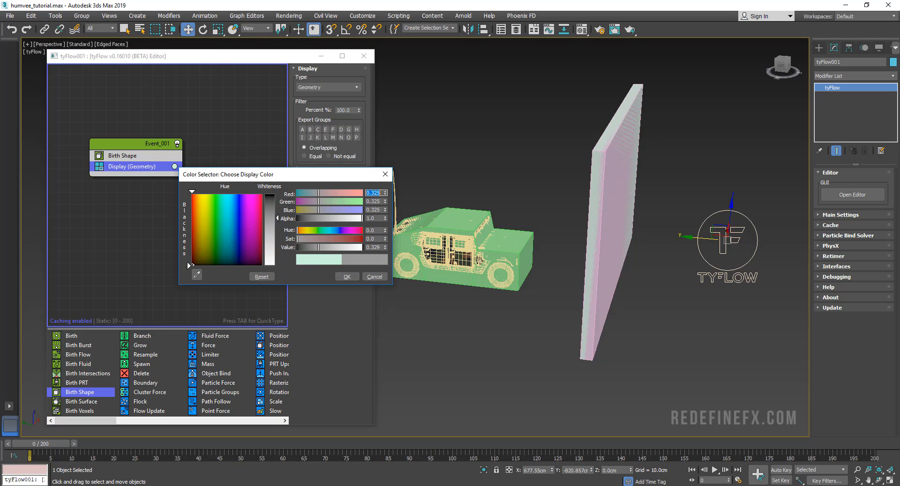
click(347, 277)
Step: Hide the original wall object so only the tyFlow copy is shown
click(616, 185)
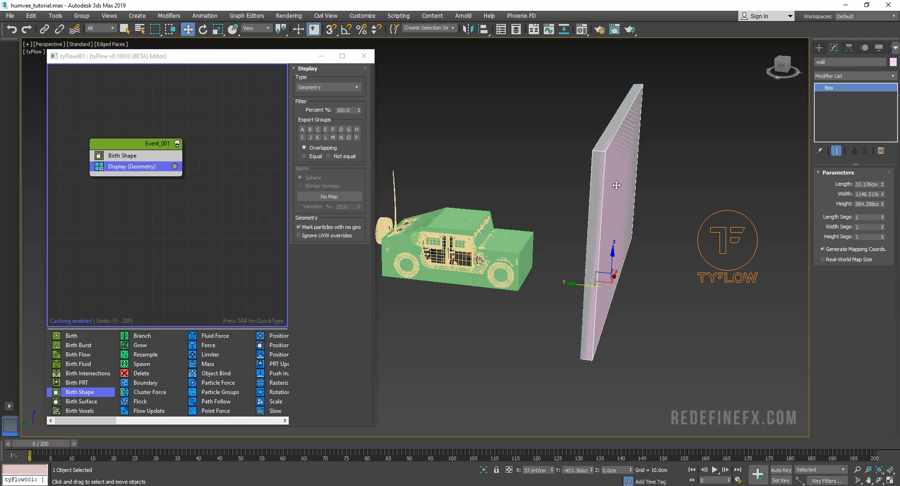
right_click(617, 185)
click(636, 152)
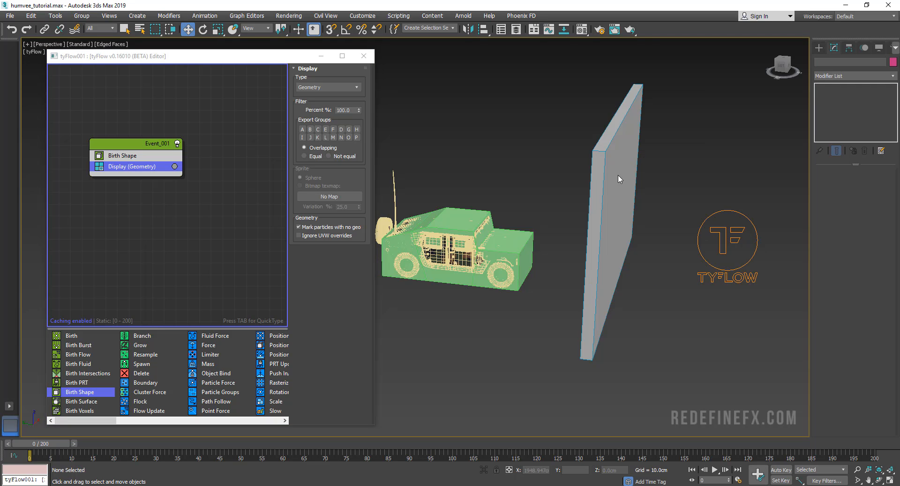
Step: Add a Voronoi Fracture operator below Birth Shape with 1000 points and 100% variation, and inspect the fractured wall
alt+middle_drag(618, 174, 640, 210)
middle_drag(588, 196, 617, 202)
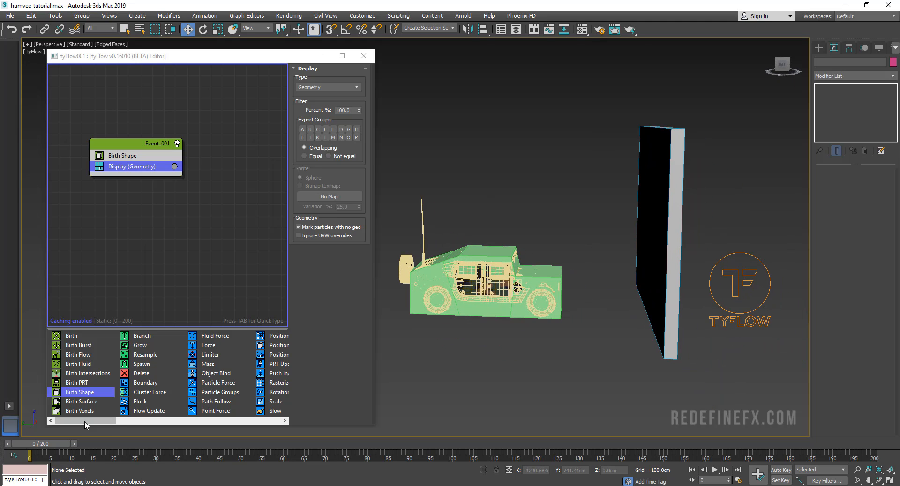
drag(84, 421, 208, 418)
drag(85, 392, 119, 165)
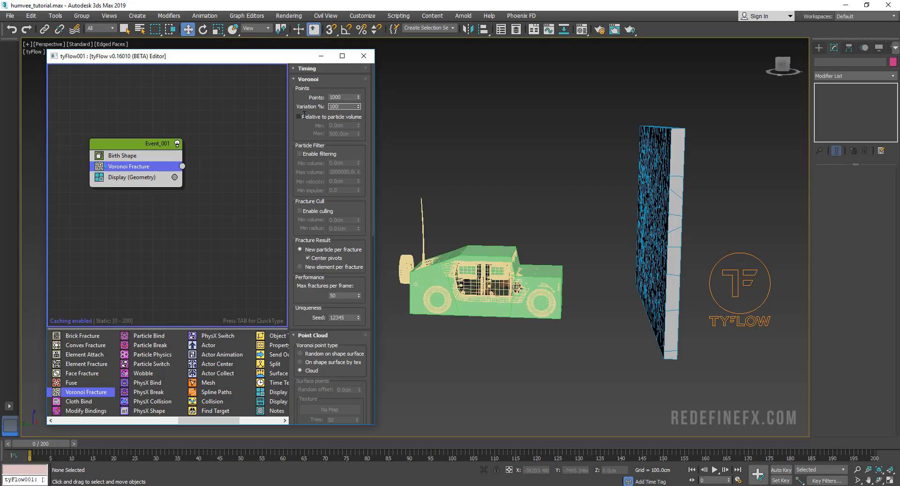
text(100)
key(Return)
scroll(636, 261, up, 10)
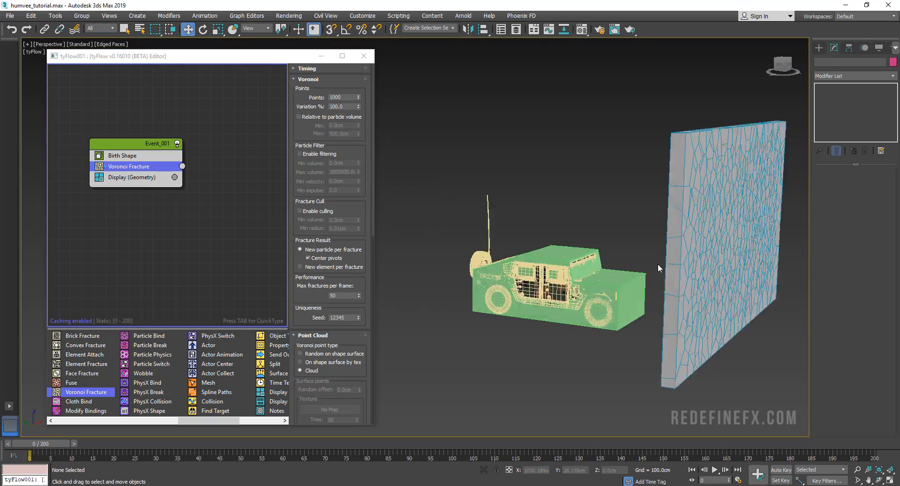
scroll(505, 264, down, 10)
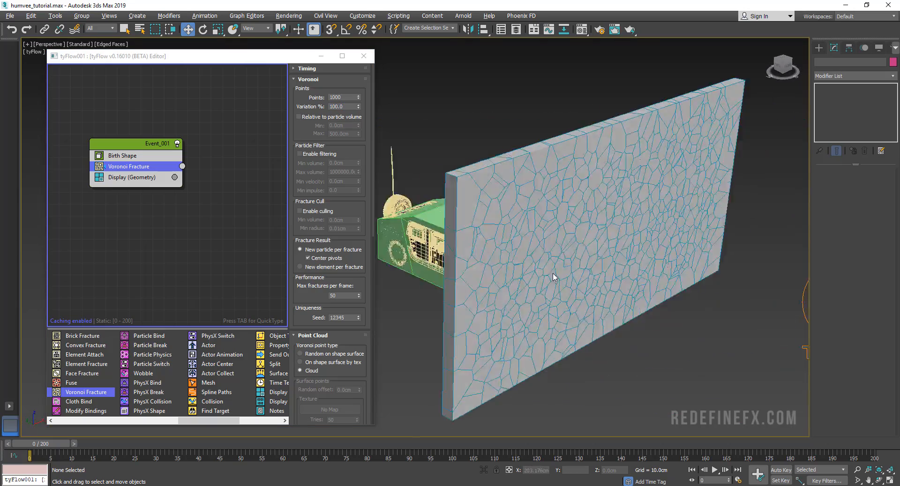
drag(52, 443, 28, 455)
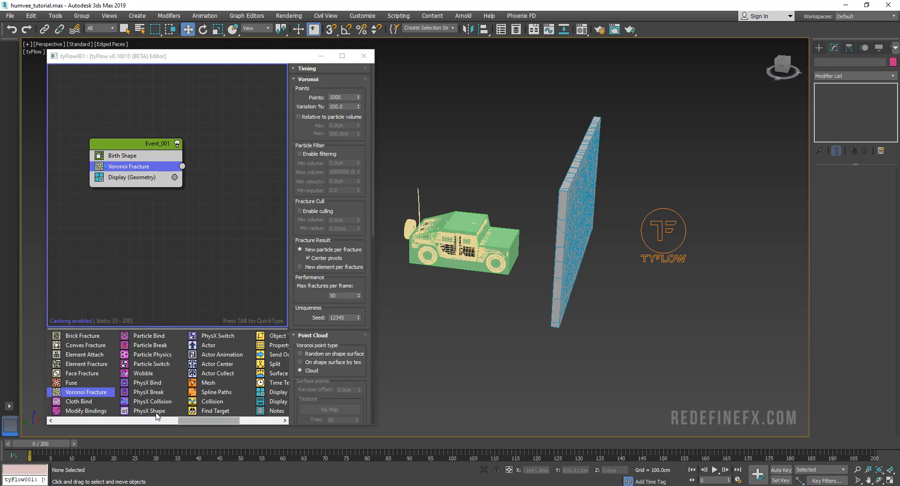
Step: Add a PhysX Shape operator and a PhysX Collision operator with the activator box as collider to the event
drag(157, 411, 135, 176)
drag(47, 445, 33, 462)
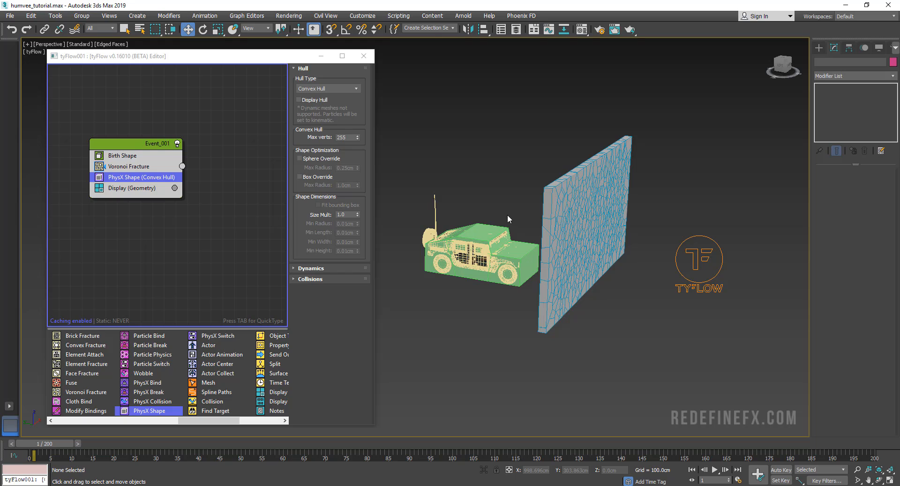
drag(154, 401, 126, 187)
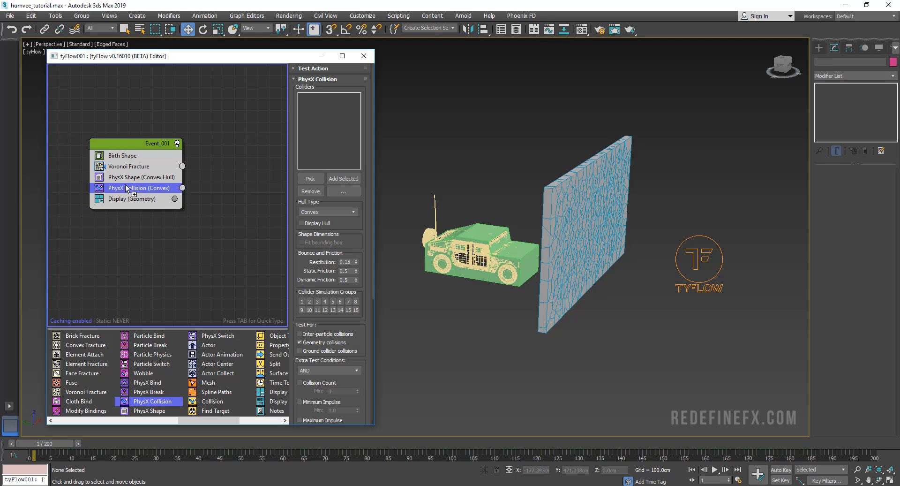
click(311, 178)
click(523, 255)
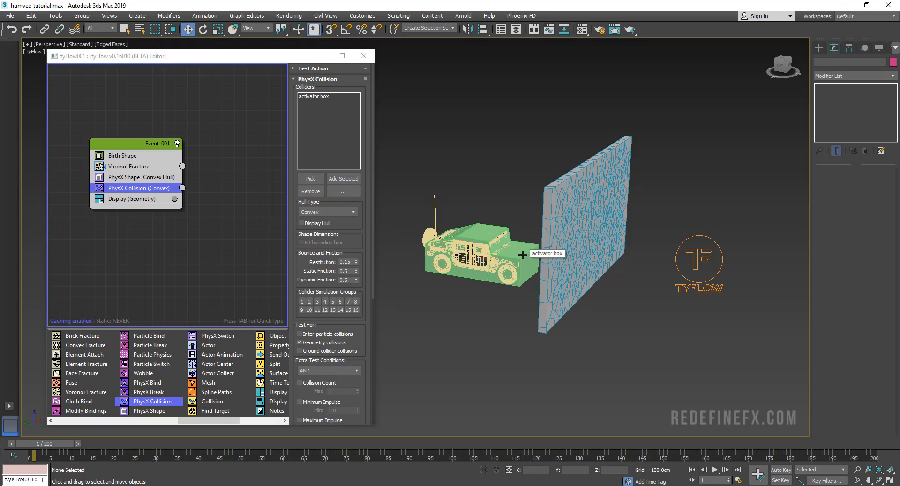
drag(47, 443, 23, 473)
Step: Turn on Display as Box in the activator box's object properties
key(w)
middle_drag(461, 273, 516, 308)
click(497, 298)
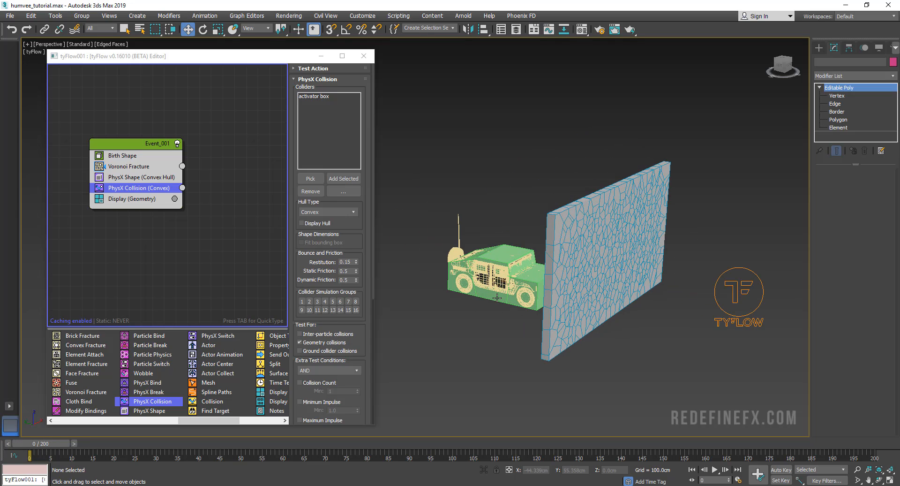
right_click(497, 296)
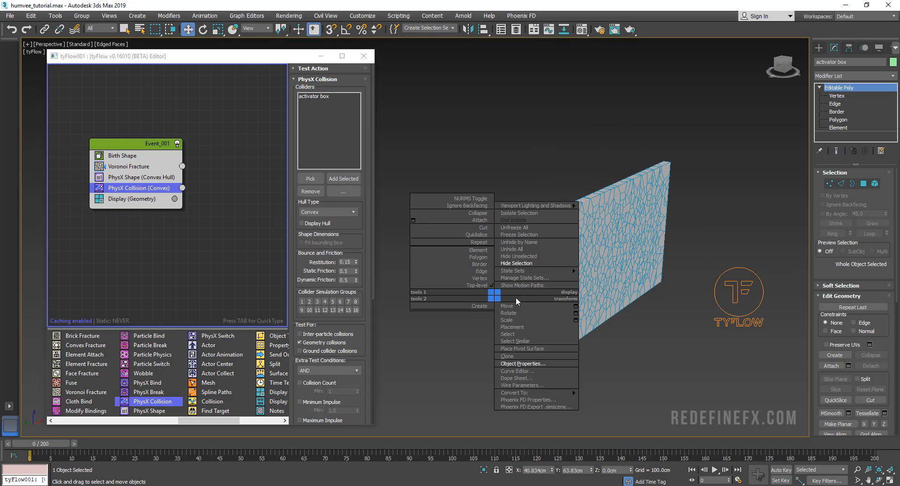
click(520, 362)
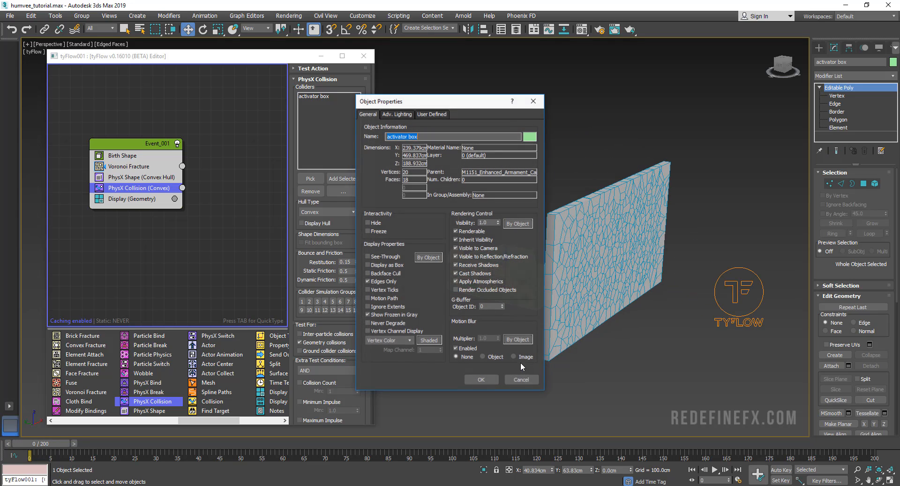
click(386, 265)
click(481, 379)
mouse_move(514, 296)
alt+middle_down()
mouse_move(534, 392)
mouse_move(520, 284)
alt+middle_up()
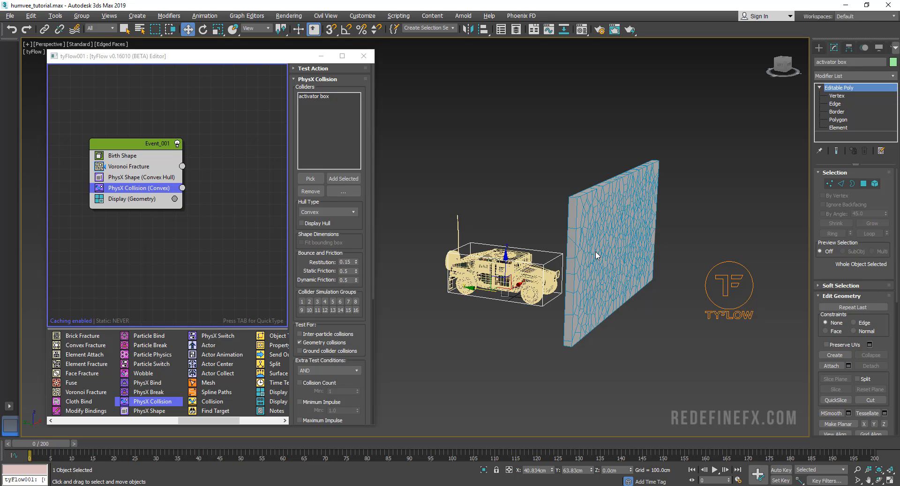
Step: Move the PhysX Shape and PhysX Collision operators into a new second event and arrange the two events side by side
mouse_move(596, 256)
middle_down()
mouse_move(585, 243)
mouse_move(589, 259)
mouse_move(591, 222)
mouse_move(595, 241)
mouse_move(572, 232)
mouse_move(538, 247)
middle_up()
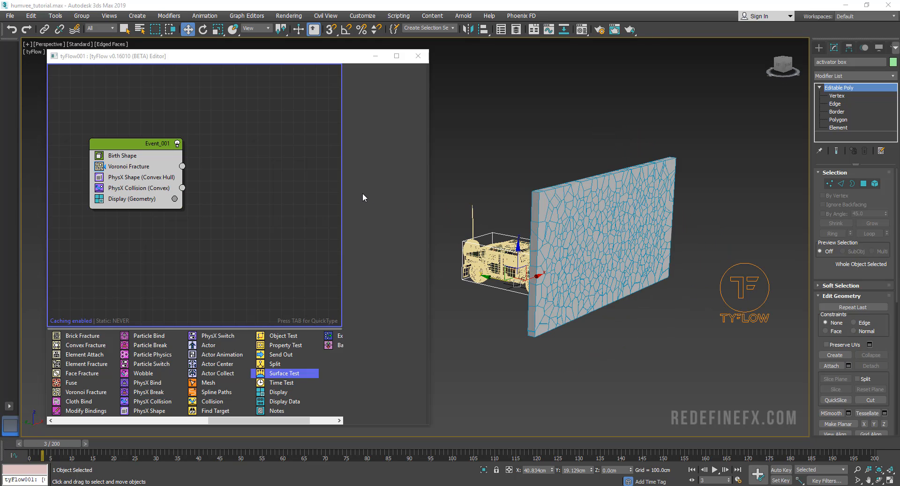
drag(140, 181, 255, 195)
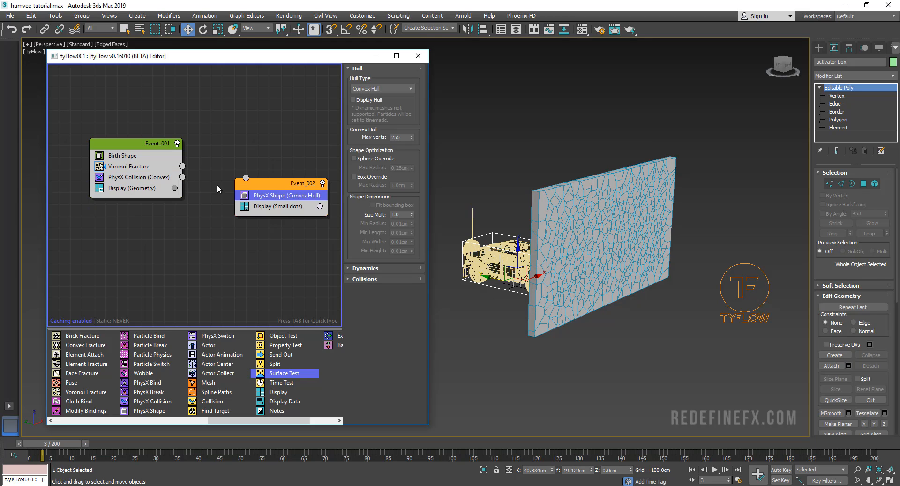
drag(137, 178, 268, 205)
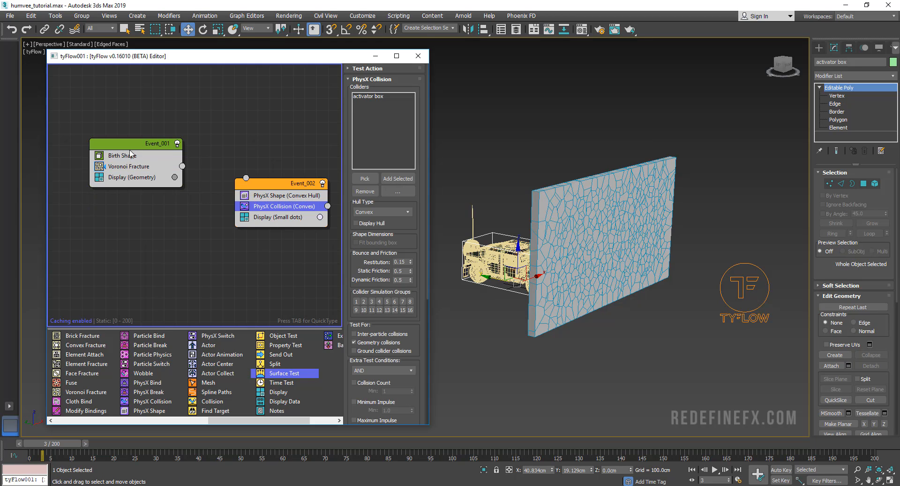
drag(126, 147, 102, 146)
drag(259, 183, 202, 180)
click(145, 141)
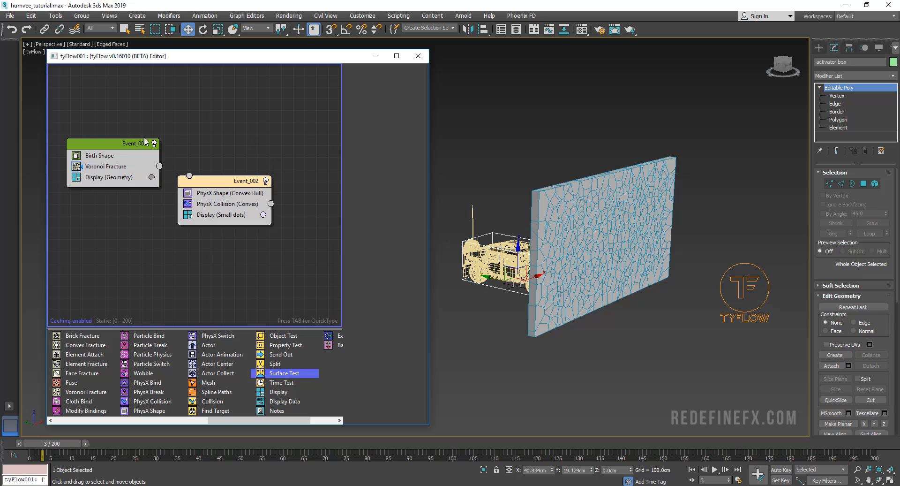
Step: Set the second event's Display operator to Geometry with a bright blue display color
click(214, 213)
click(367, 87)
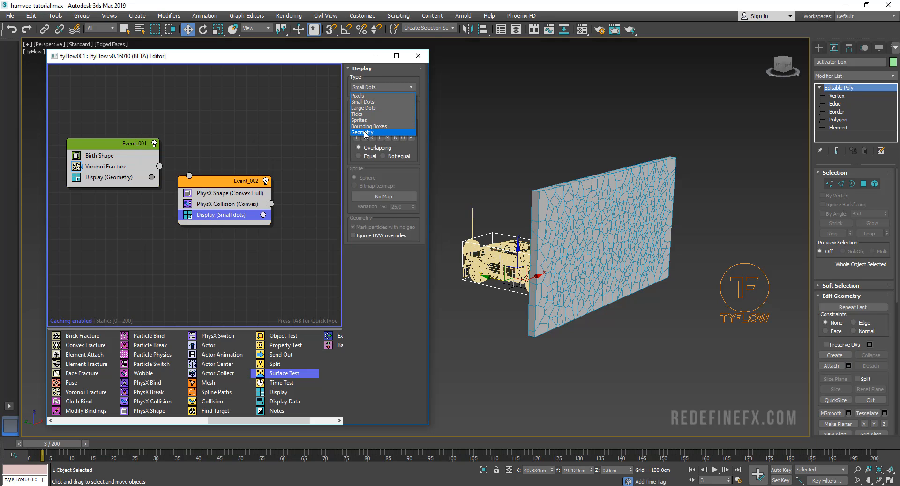
click(366, 134)
click(262, 215)
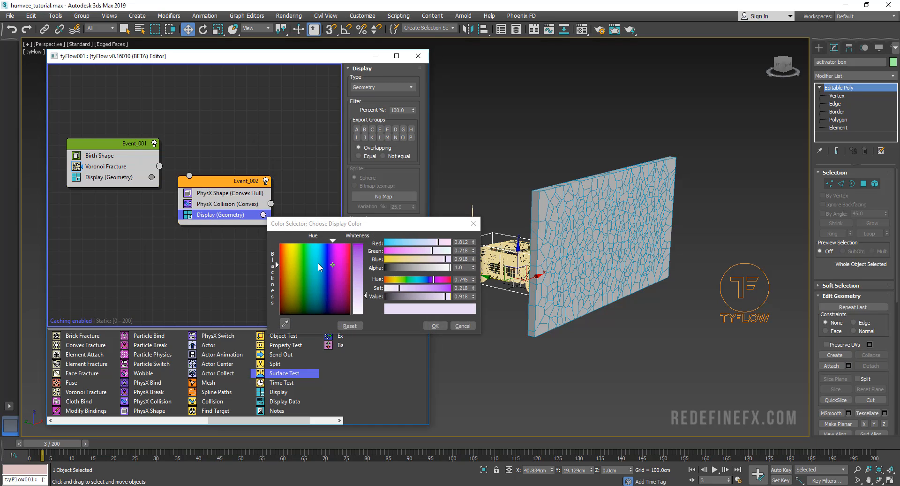
drag(337, 259, 322, 244)
drag(365, 295, 365, 243)
click(429, 326)
Step: Add a Surface Test below Voronoi Fracture that tests for a distance to surface less than 150 cm from the activator box
drag(244, 181, 266, 228)
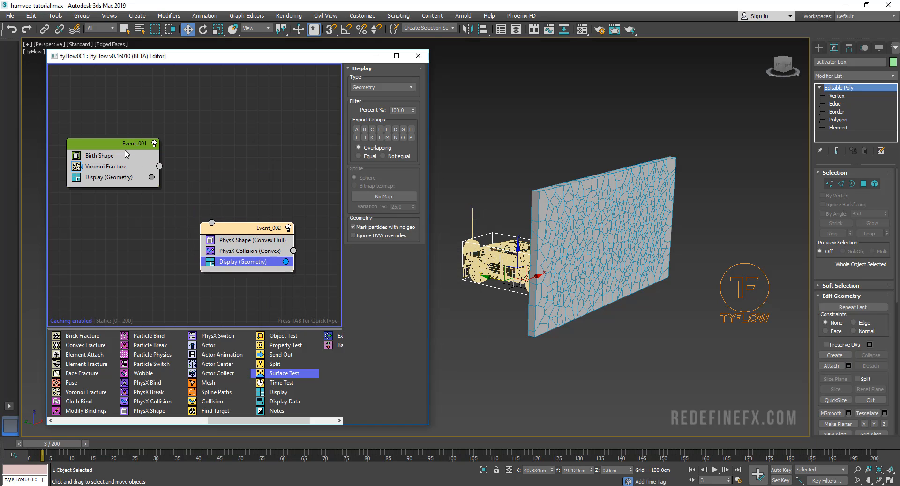
drag(128, 143, 127, 131)
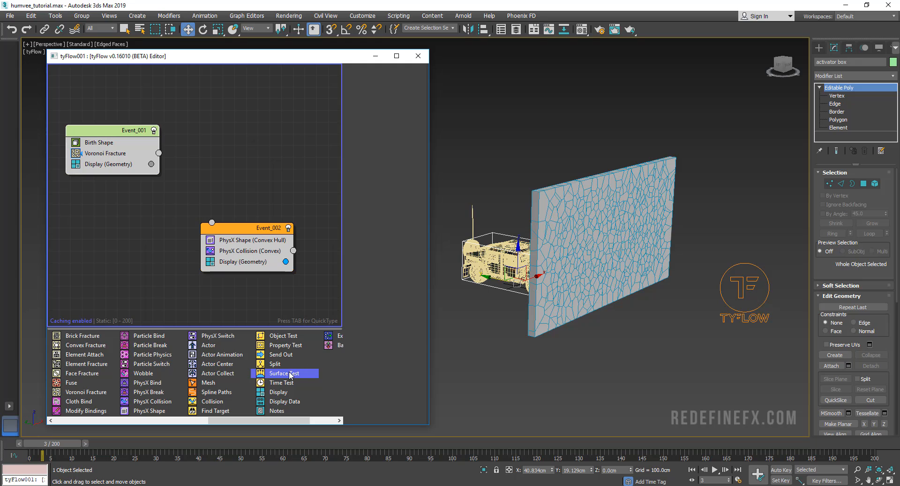
drag(287, 372, 105, 164)
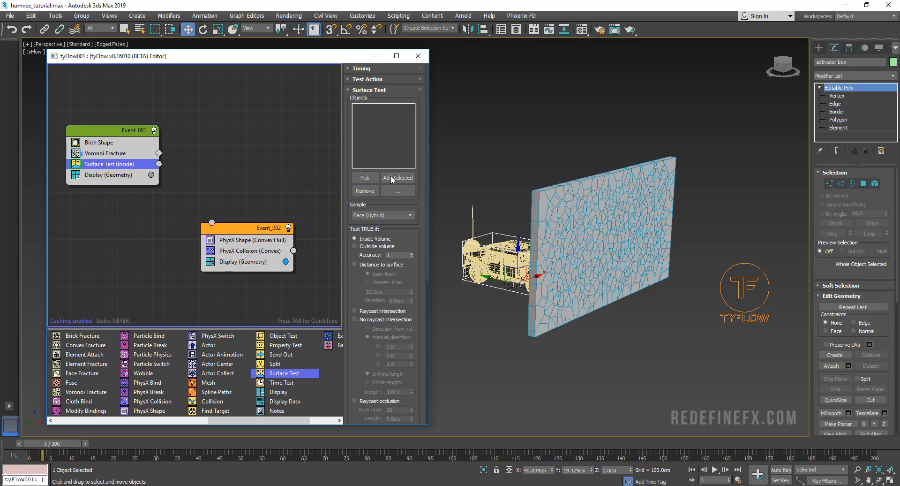
click(371, 265)
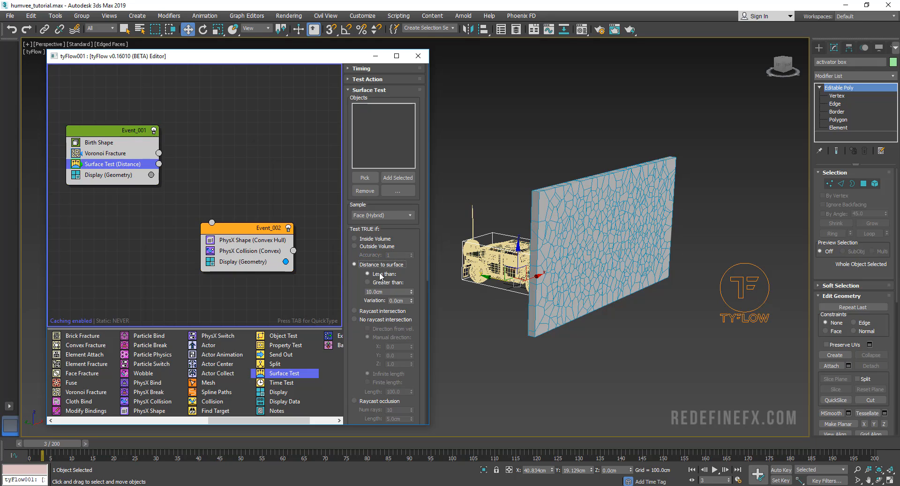
drag(389, 292, 355, 292)
key(Return)
click(364, 178)
click(504, 233)
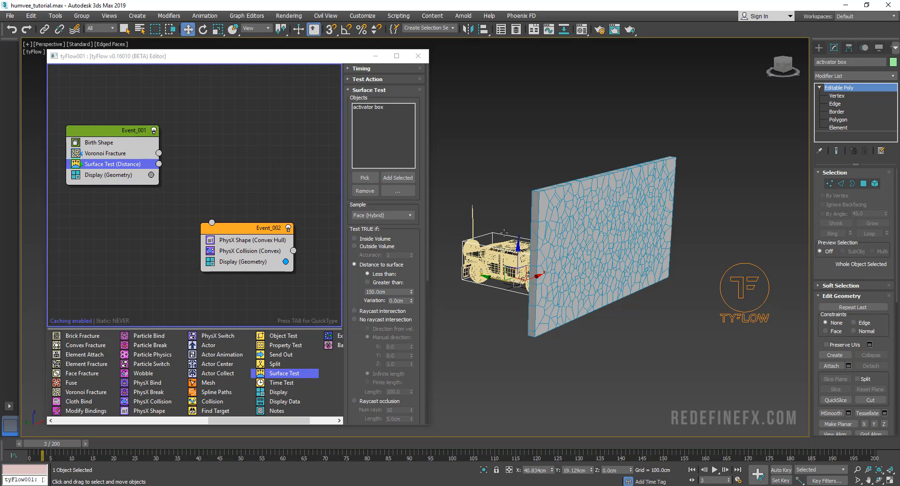
Step: Connect the Surface Test output to the second event and scrub to frame 16 to check which fragments activate
drag(212, 223, 159, 165)
drag(54, 443, 111, 467)
key(w)
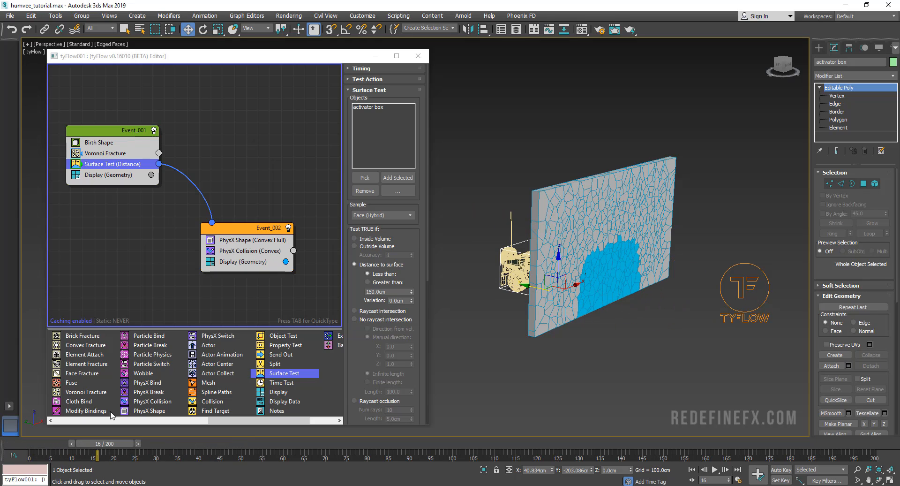
drag(95, 134, 104, 137)
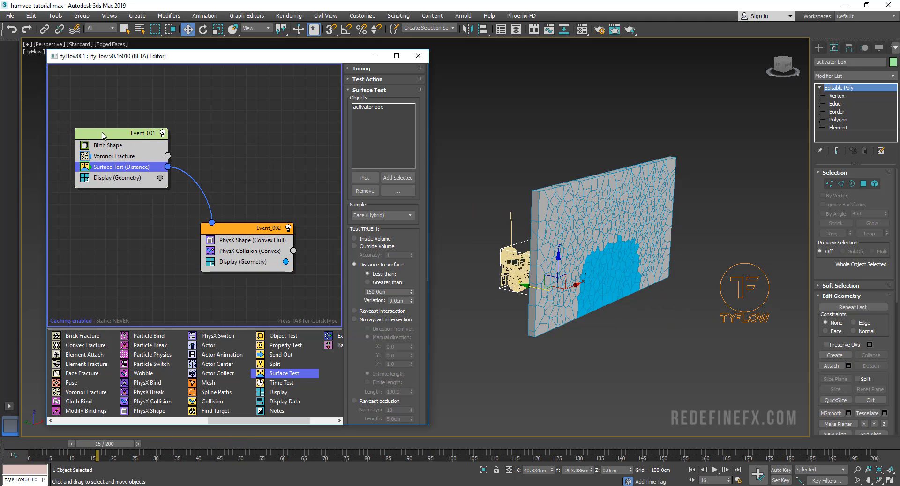
Step: Move the second event closer beneath the first event in the flow graph
click(116, 157)
click(110, 169)
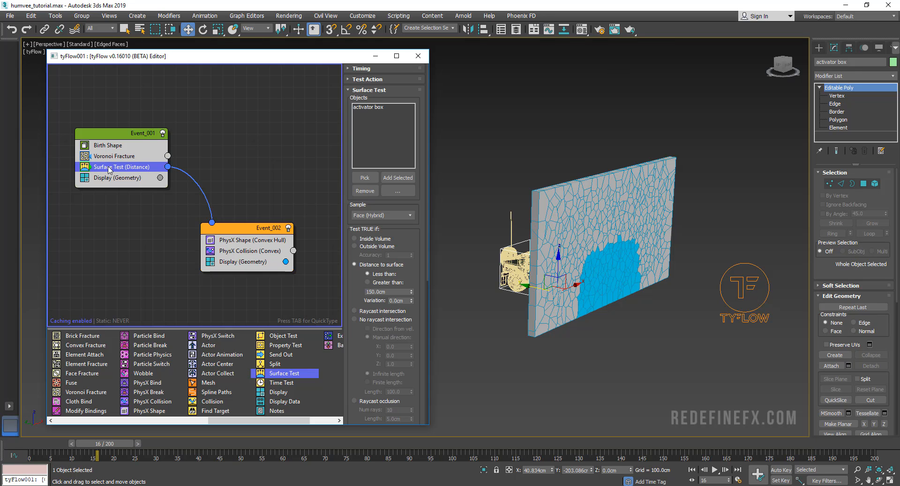
alt+middle_drag(510, 203, 559, 232)
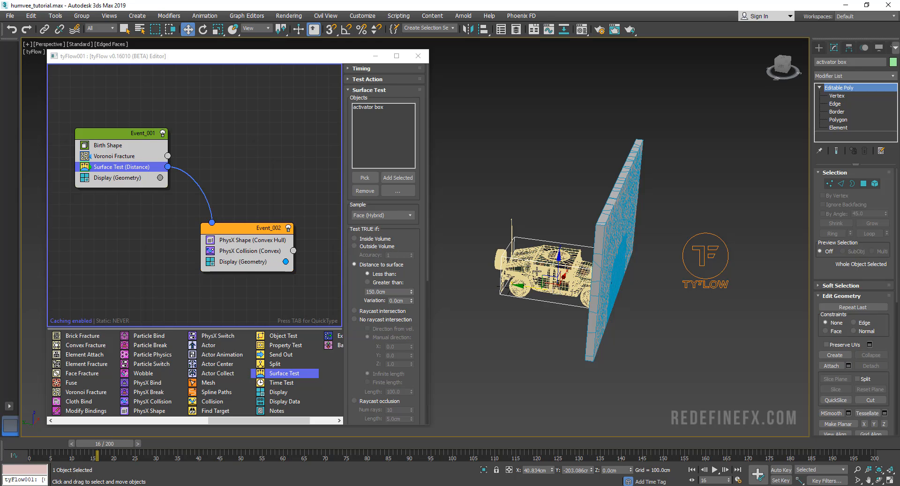
alt+middle_drag(537, 270, 638, 259)
drag(268, 231, 260, 225)
alt+middle_drag(582, 248, 565, 267)
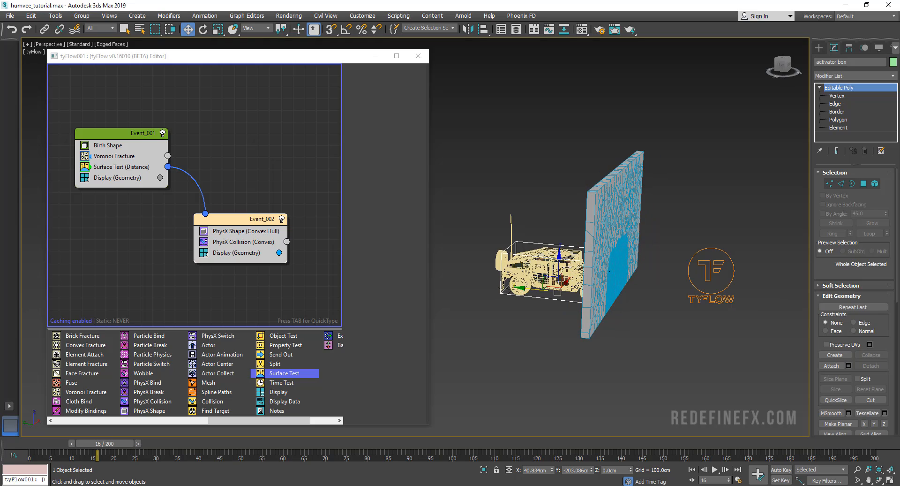
drag(255, 223, 228, 200)
Step: Review the settings of the second event's PhysX Shape and PhysX Collision operators
click(234, 218)
click(228, 229)
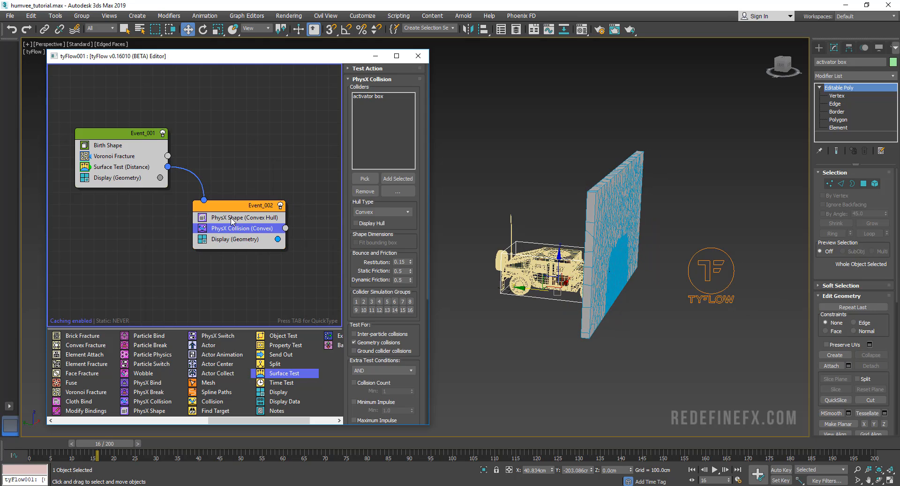
click(226, 218)
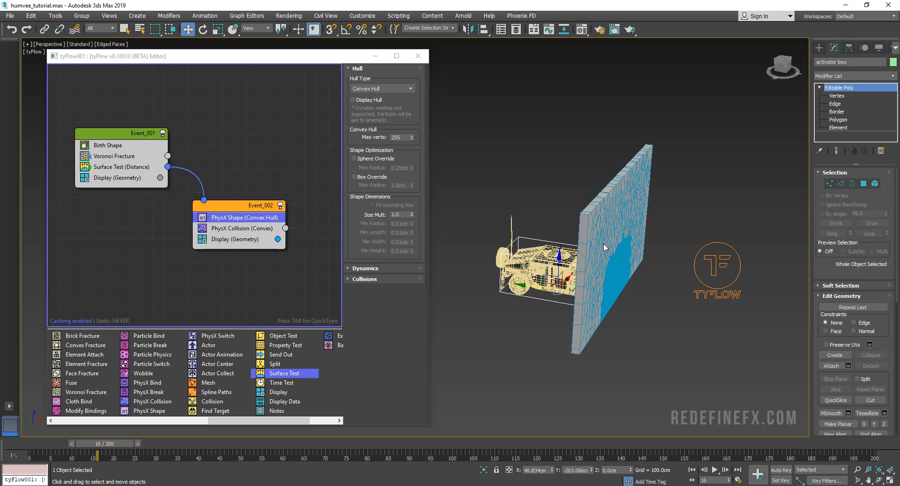
click(255, 228)
alt+middle_drag(571, 272, 564, 267)
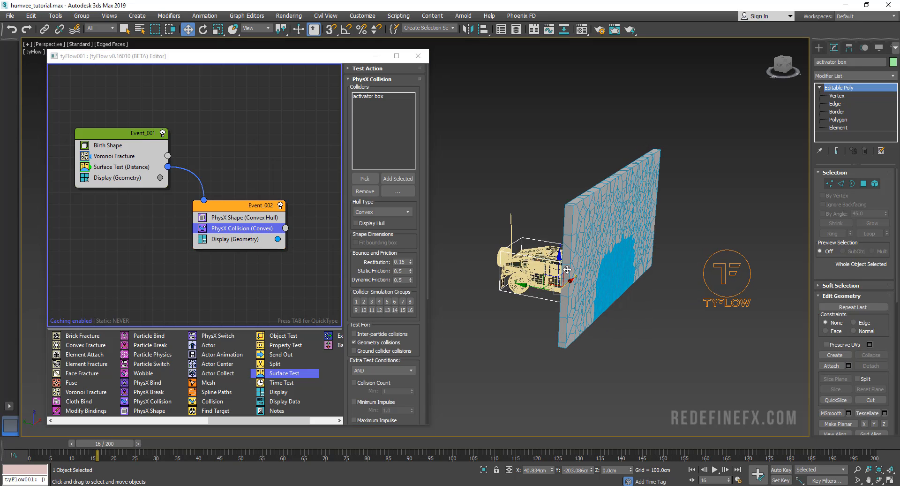
Step: Play the simulation from the start, then scrub back to frame 27 to examine the wall impact
drag(100, 444, 21, 457)
key(w)
alt+middle_drag(797, 384, 761, 396)
click(715, 470)
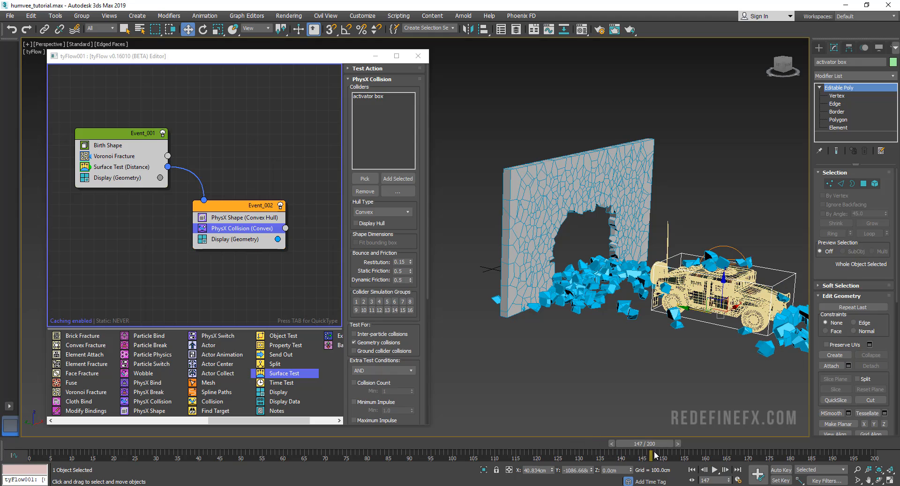
drag(619, 444, 144, 450)
key(w)
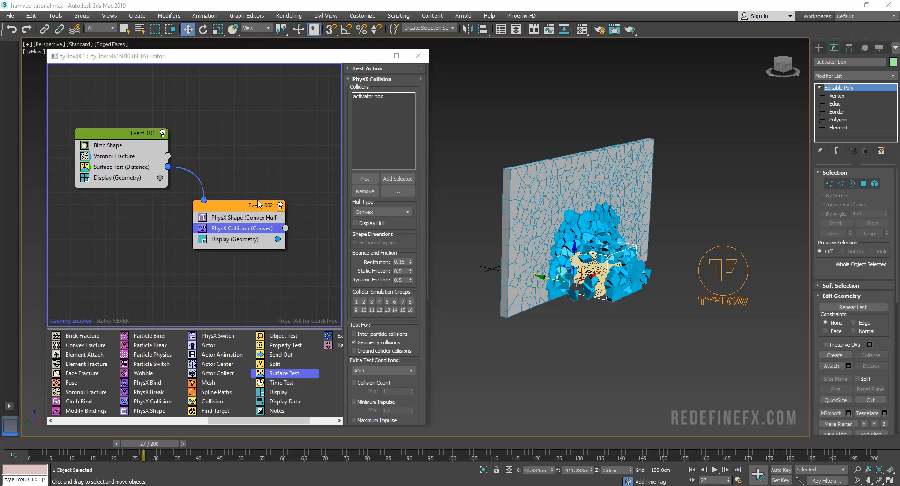
Step: Set the Surface Test's less-than distance to 200 cm and scrub to frame 48 to check the activated area
click(121, 170)
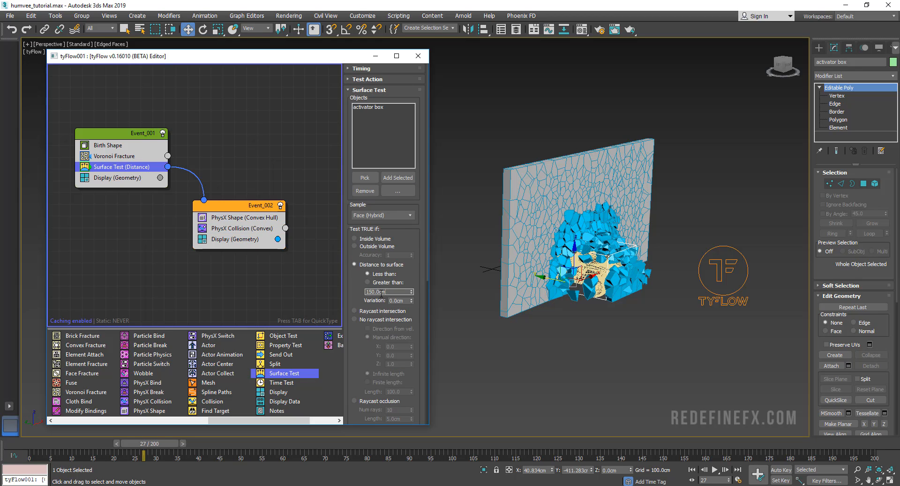
text(200)
key(Return)
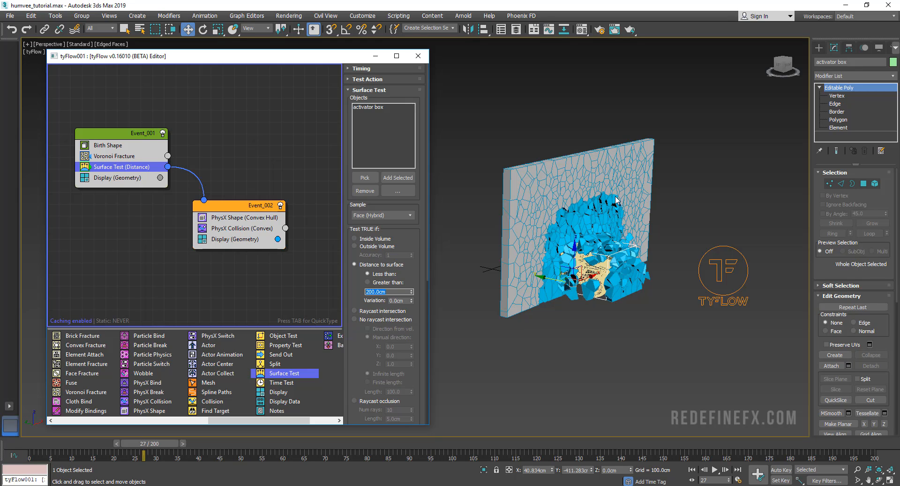
drag(65, 446, 241, 451)
key(w)
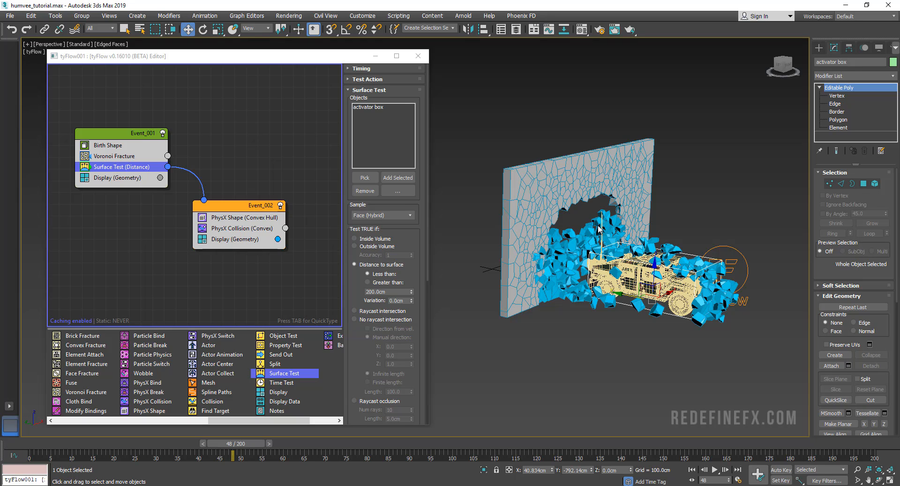
Step: Insert a PhysX Bind between PhysX Shape and PhysX Collision in the second event, and scrub to frame 25 to check the glued fragments
click(141, 383)
drag(191, 319, 245, 226)
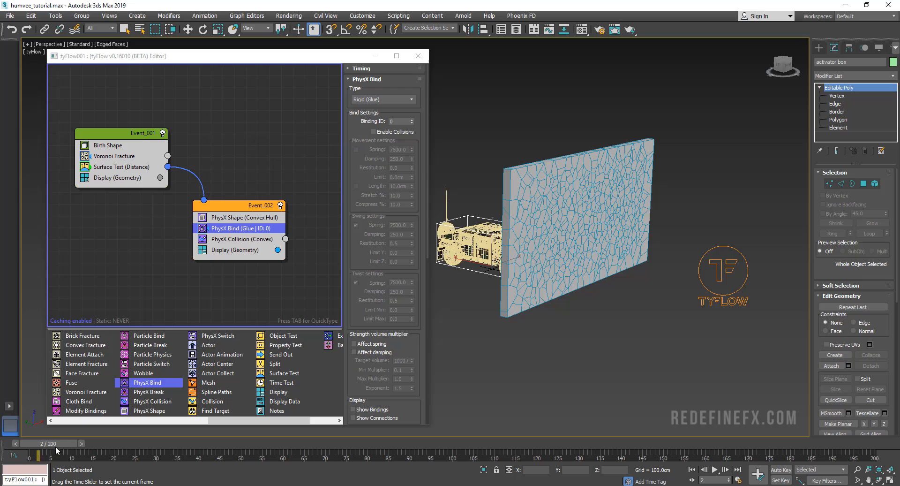
drag(61, 453, 135, 453)
key(w)
Step: Enable force-based breaking for the PhysX Bind and set the breaking force to 15000
drag(379, 266, 388, 100)
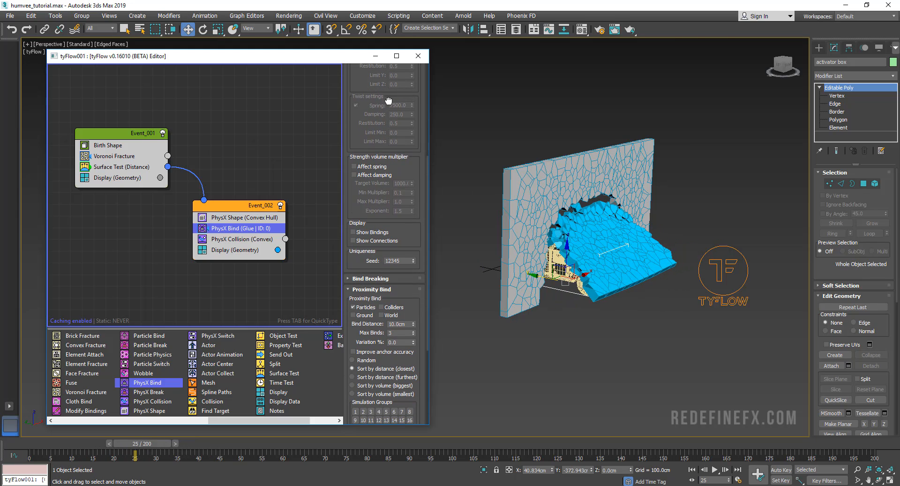
click(370, 279)
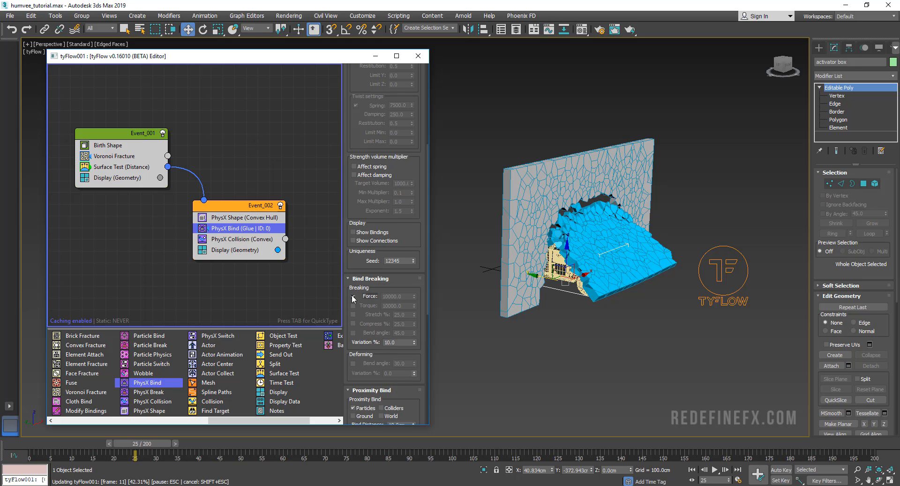
click(353, 296)
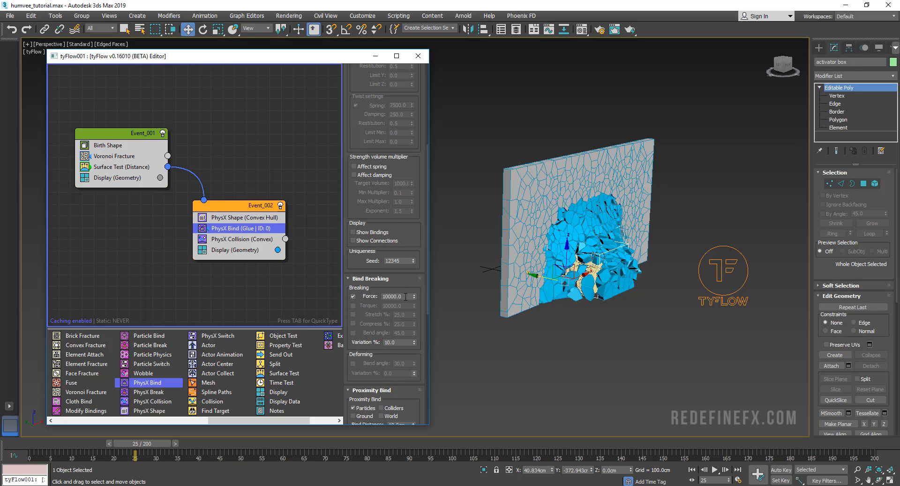
key(Tab)
text(15000)
key(Return)
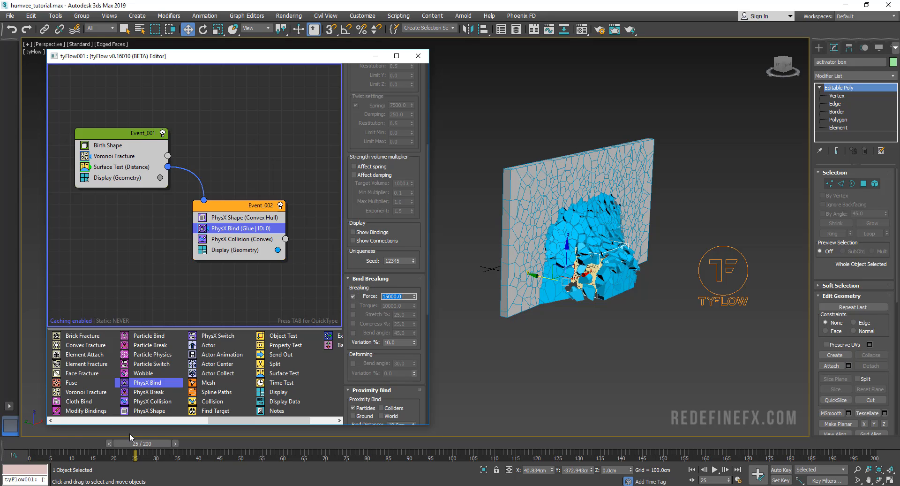
Step: Replay the bound wall's simulation from the start and scrub to frame 62 to inspect how the chunks break apart
mouse_move(43, 447)
mouse_down()
mouse_move(263, 443)
mouse_move(54, 443)
mouse_up()
click(715, 470)
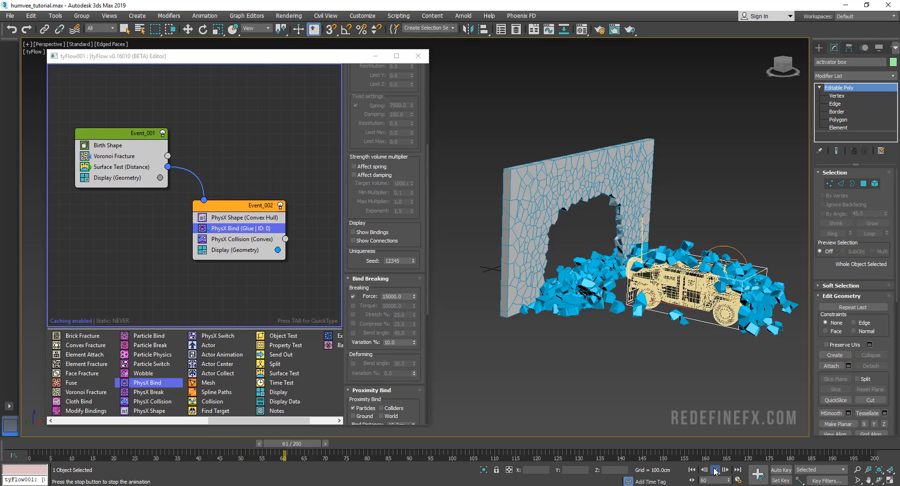
click(715, 470)
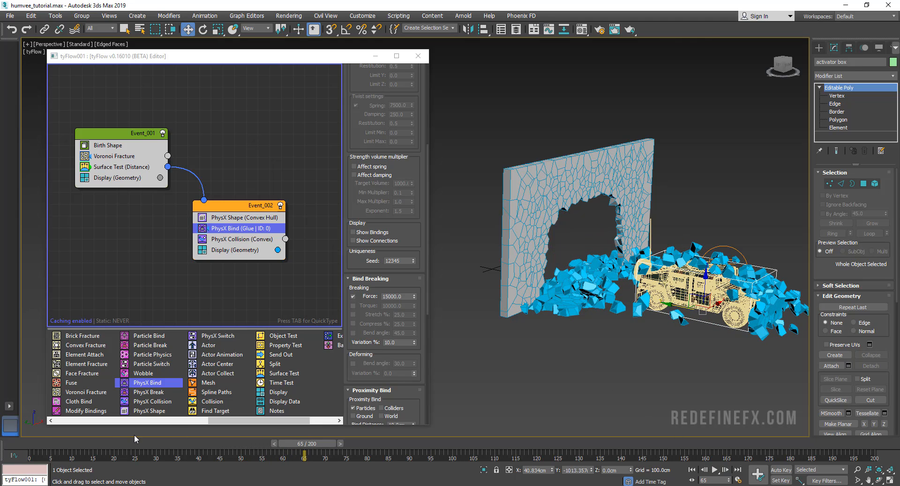
drag(49, 445, 291, 449)
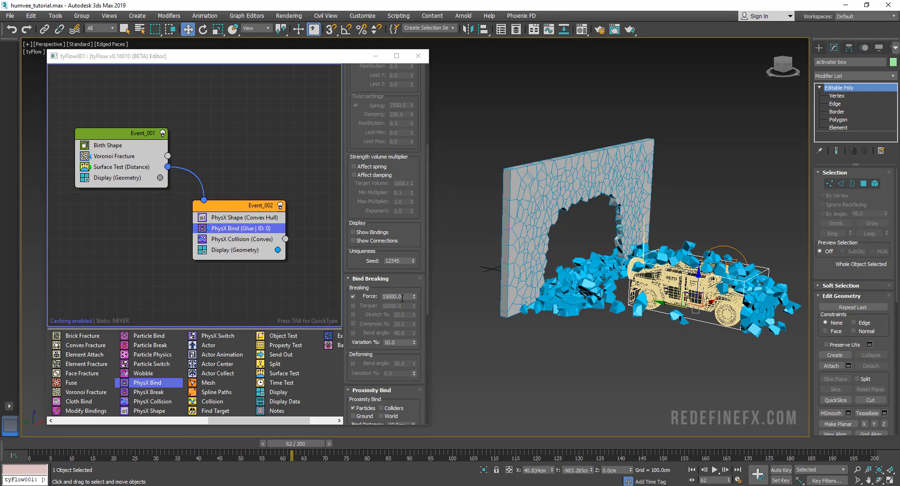
Step: Raise the PhysX Bind's breaking force above 15000 and replay the destruction up to frame 111
click(365, 297)
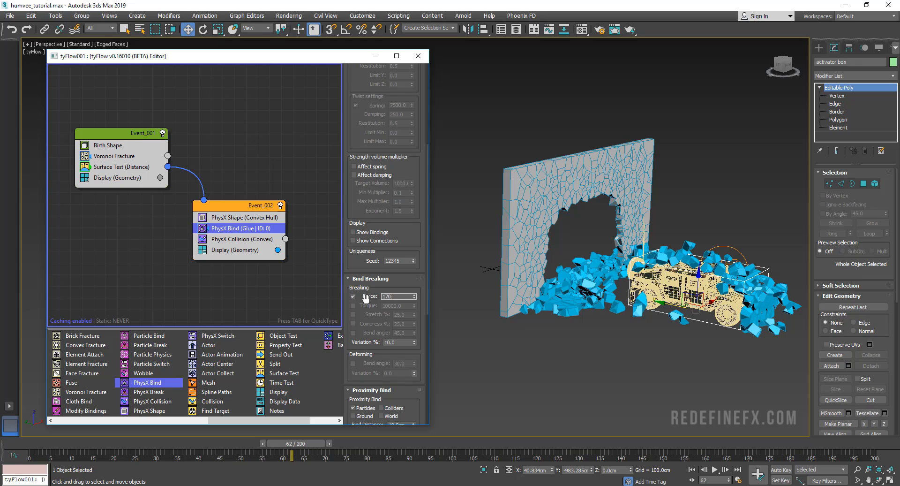
key(Return)
click(36, 449)
drag(64, 446, 222, 451)
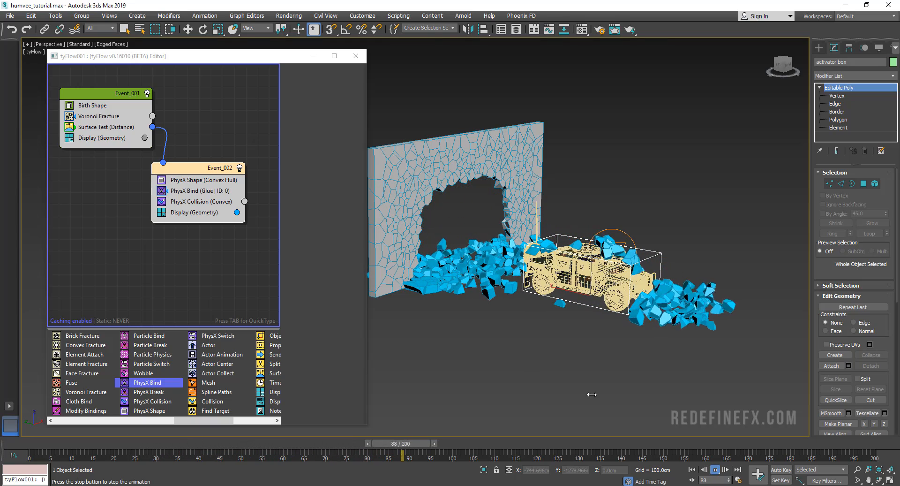
key(w)
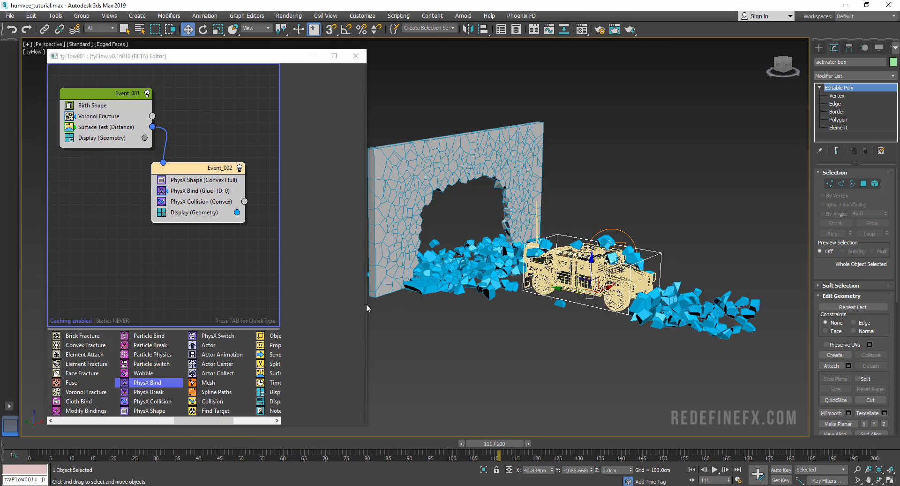
Step: Widen the flow editor and add a Property Test below PhysX Collision in the second event, testing Velocity Magnitude
drag(366, 303, 473, 303)
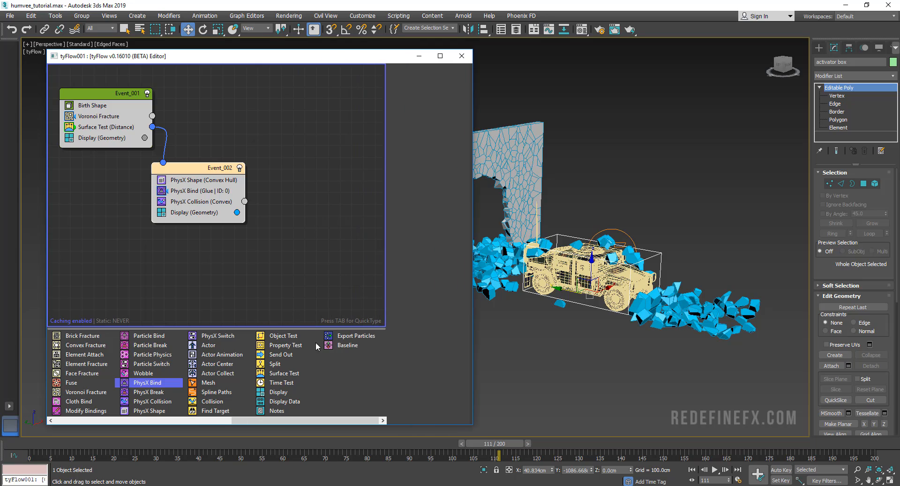
click(282, 345)
drag(281, 348, 180, 207)
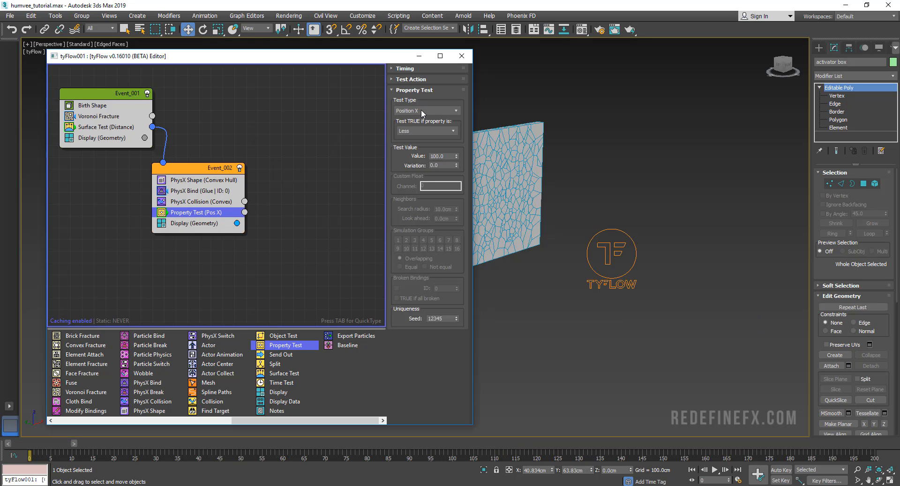
click(421, 109)
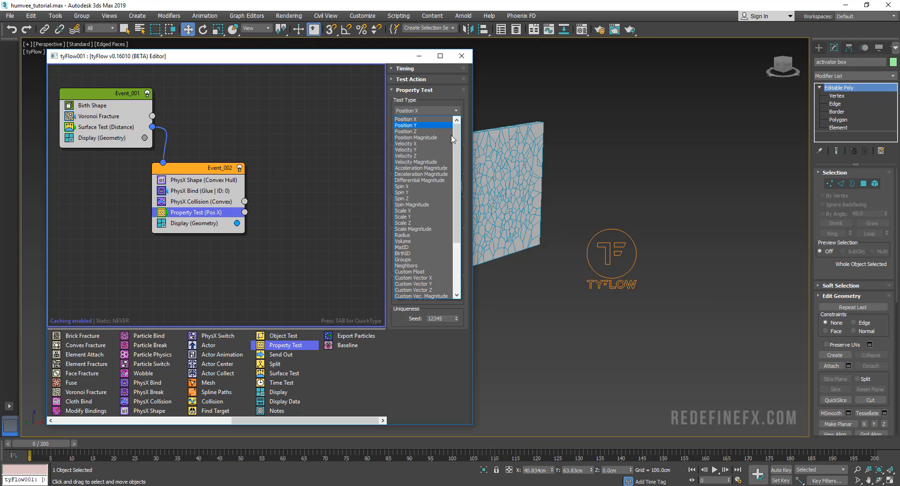
click(427, 162)
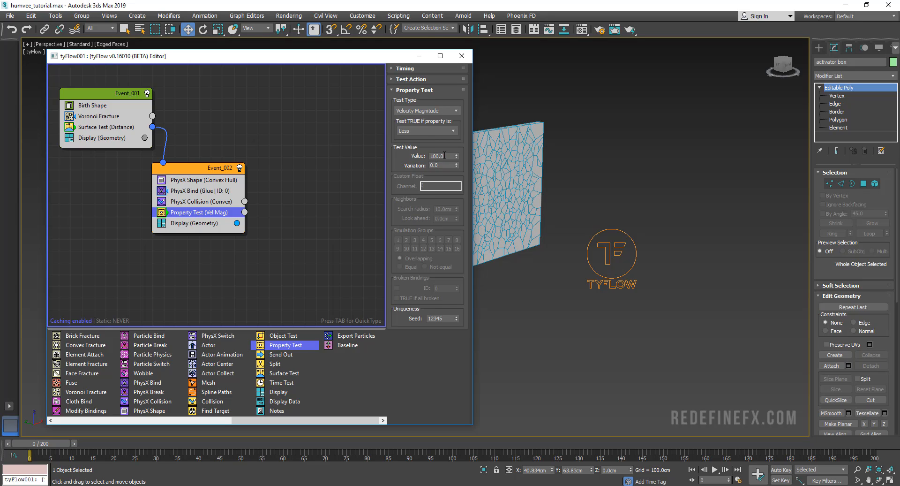
Step: Set the Property Test to be true when the velocity magnitude is greater than or equal to 15
double_click(445, 156)
text(15)
key(Return)
click(433, 131)
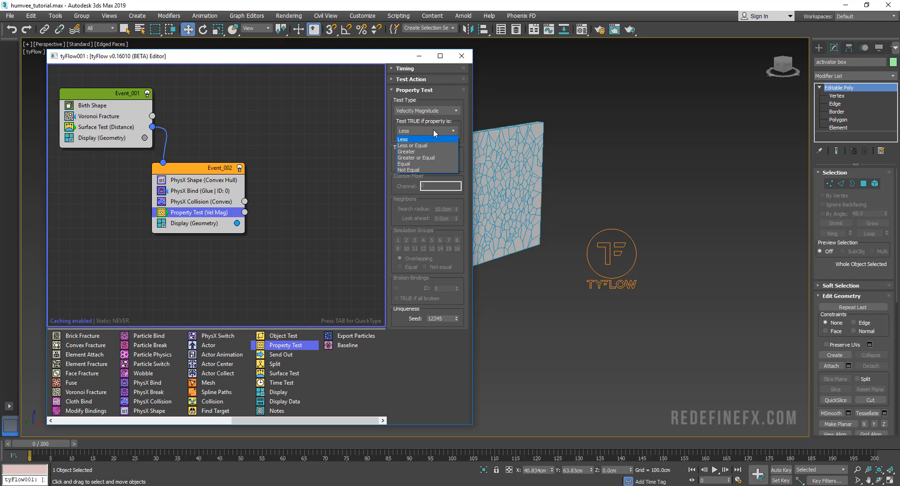
click(427, 158)
alt+middle_drag(552, 149, 650, 171)
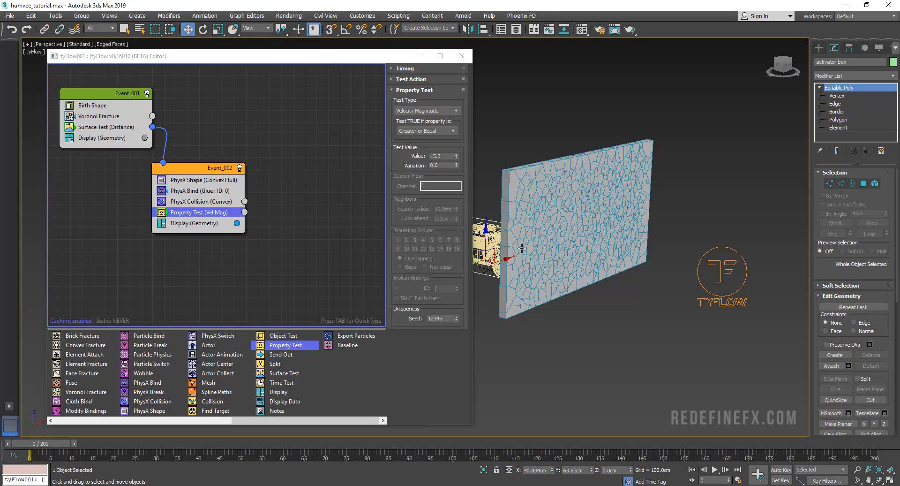
middle_drag(521, 249, 530, 249)
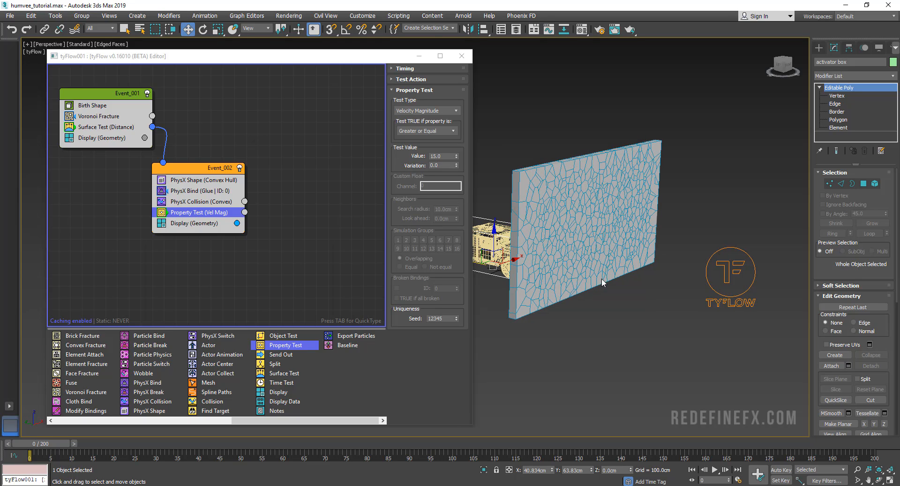
drag(443, 155, 429, 156)
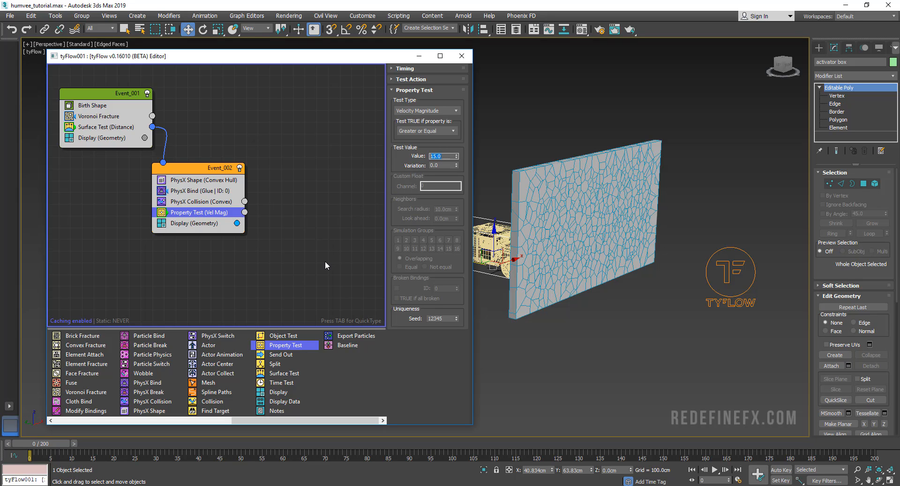
Step: Create a third event with Voronoi Fracture, PhysX Shape and PhysX Collision, and set its Display to Geometry with a yellow-orange color
drag(86, 392, 285, 223)
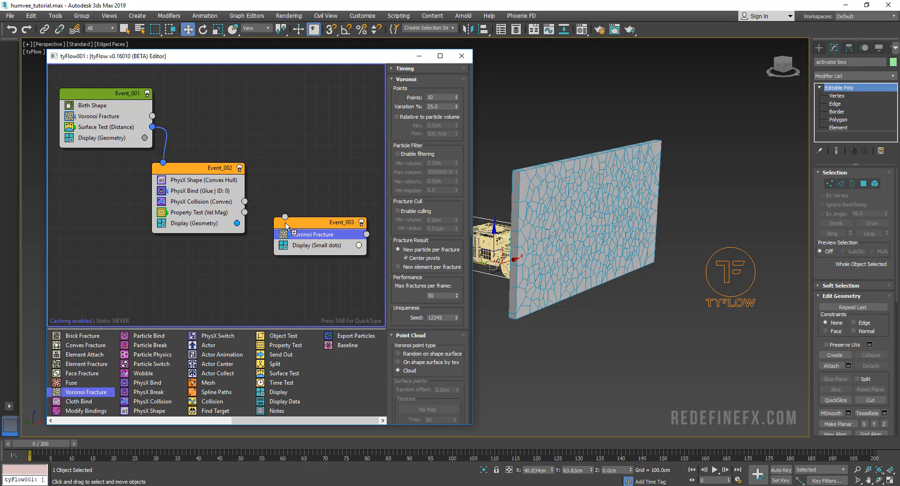
drag(159, 411, 298, 245)
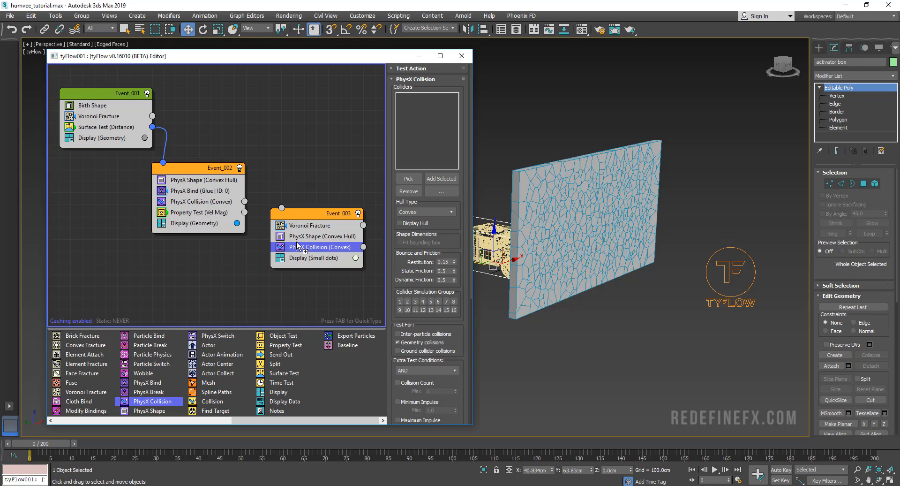
click(304, 258)
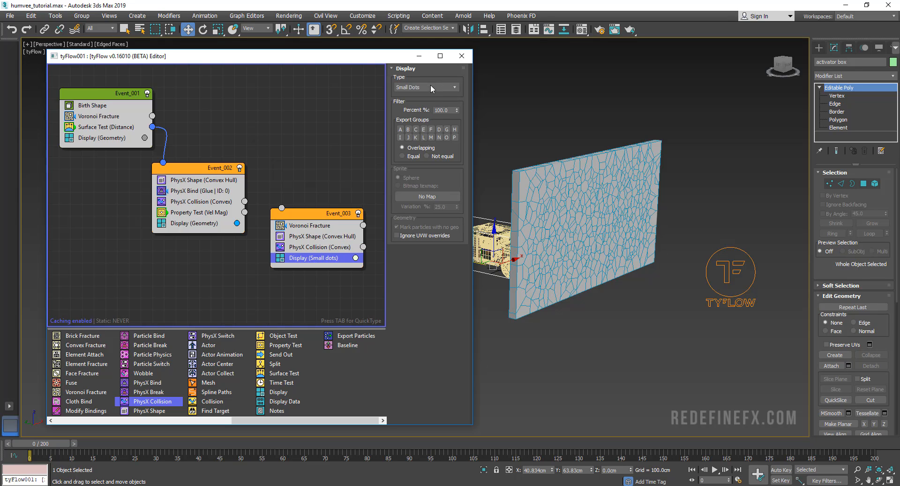
click(430, 87)
click(411, 133)
click(356, 258)
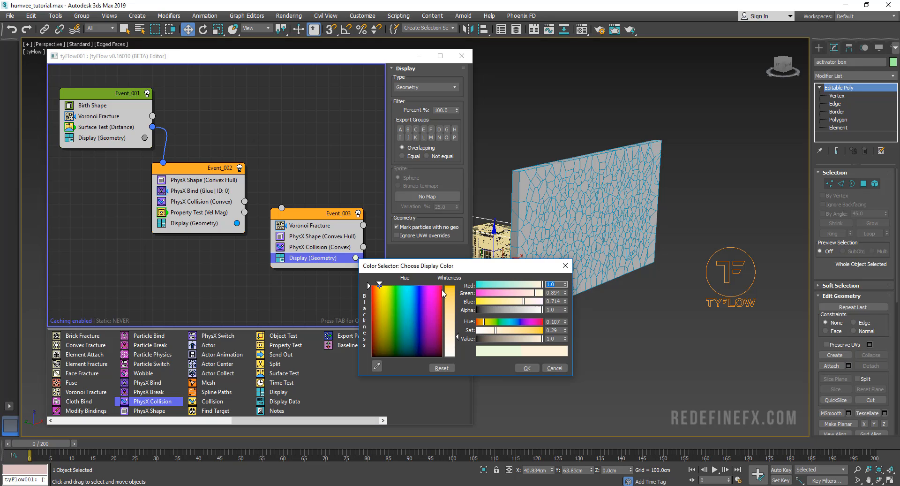
click(449, 286)
click(521, 367)
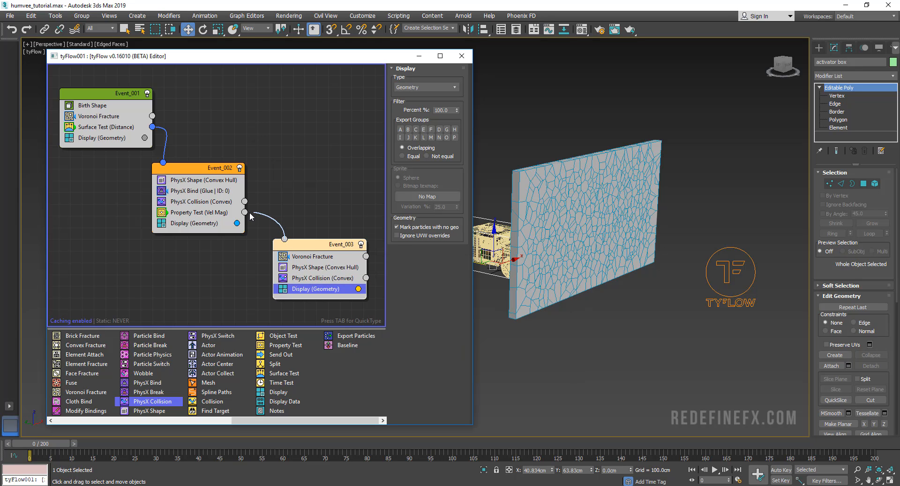
Step: Connect the second event's velocity Property Test to the third event and set that event's Voronoi Fracture variation to 50%
drag(250, 212, 244, 213)
click(301, 259)
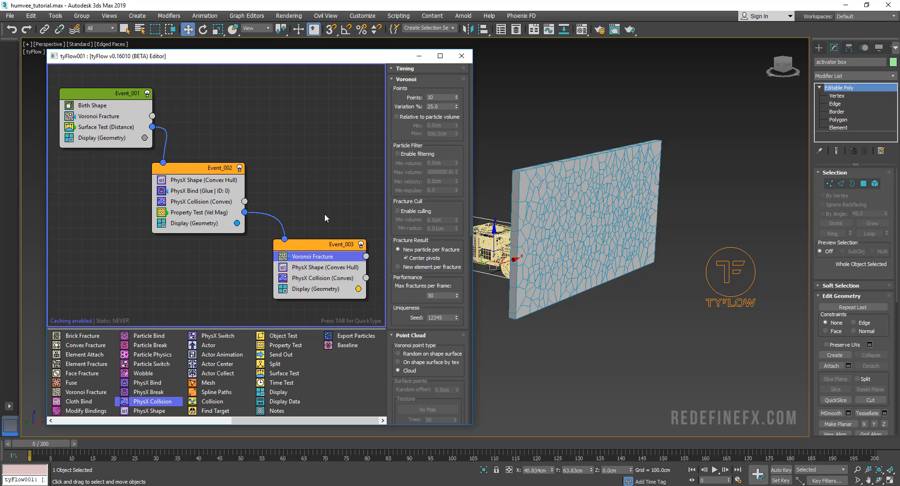
double_click(442, 97)
key(Tab)
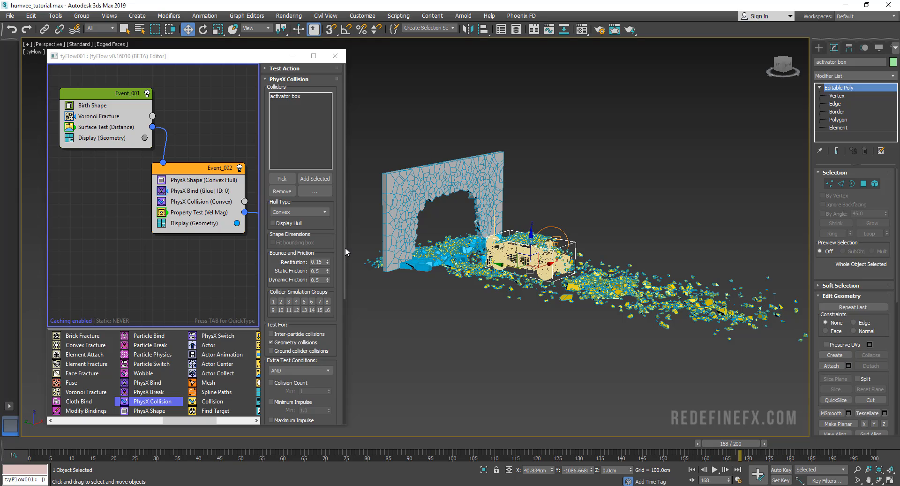
Step: Shift the third event slightly in the flow graph and scrub the simulation to frame 86 to examine the debris
drag(346, 247, 479, 247)
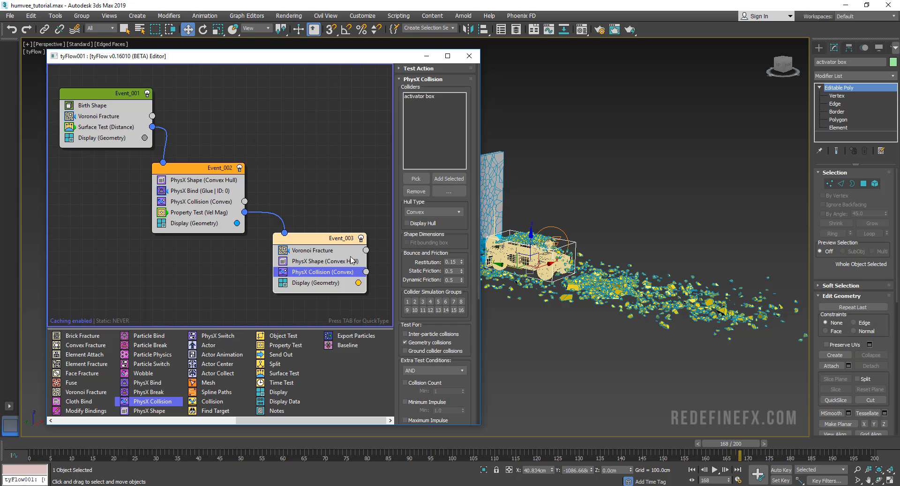
mouse_move(336, 237)
mouse_down()
mouse_move(336, 224)
mouse_move(332, 243)
mouse_up()
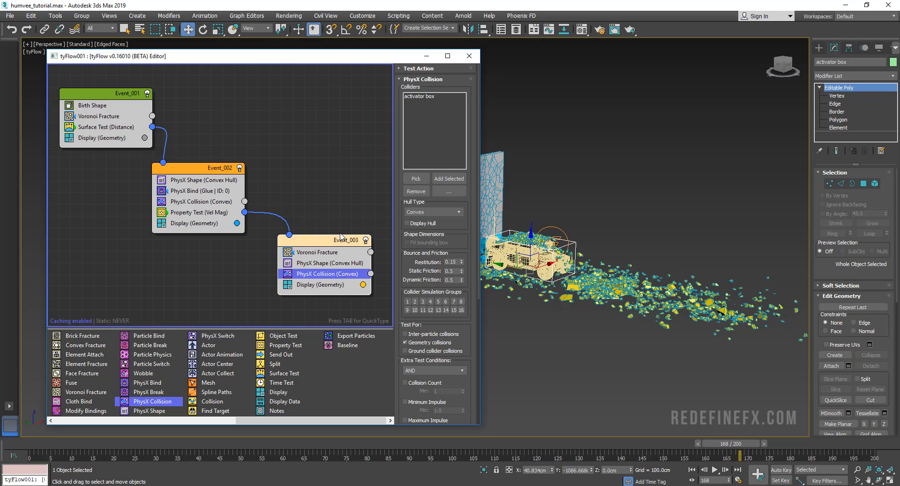
drag(171, 444, 401, 451)
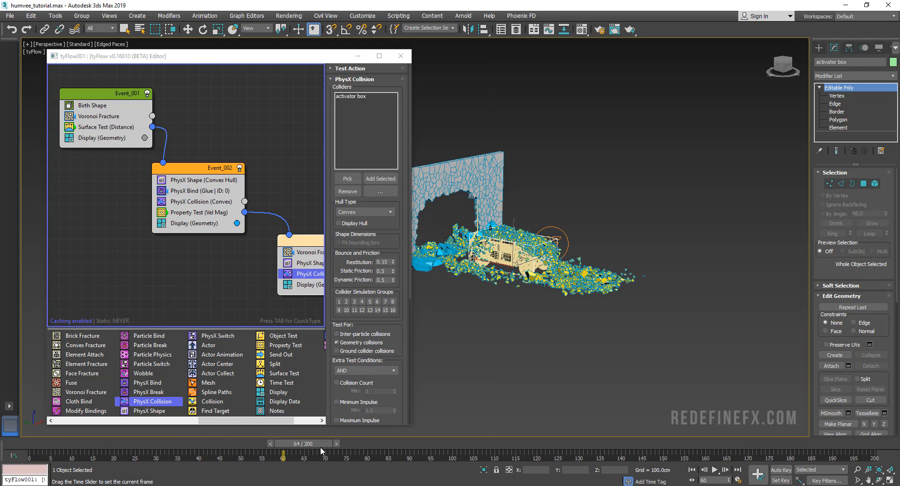
key(w)
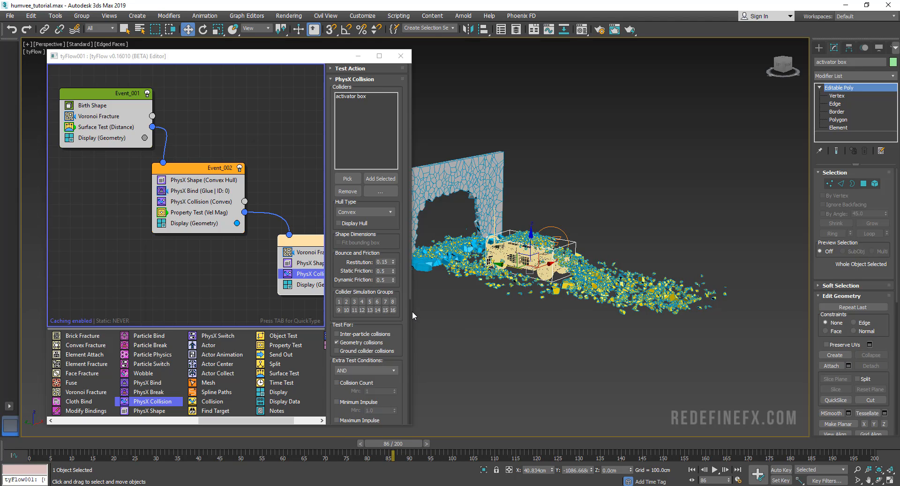
Step: Set the static and dynamic friction of the third event's PhysX Shape to 0.8 with the simulation back at frame 0
drag(413, 311, 483, 312)
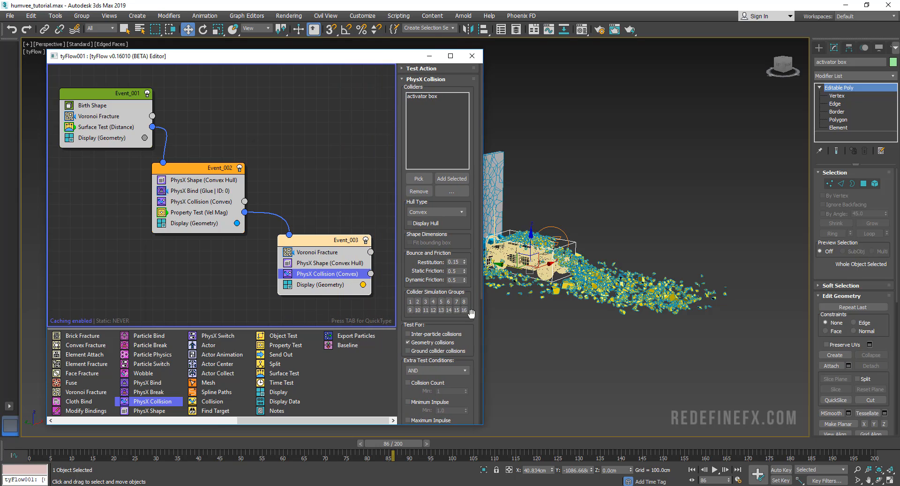
click(324, 264)
click(419, 269)
key(Home)
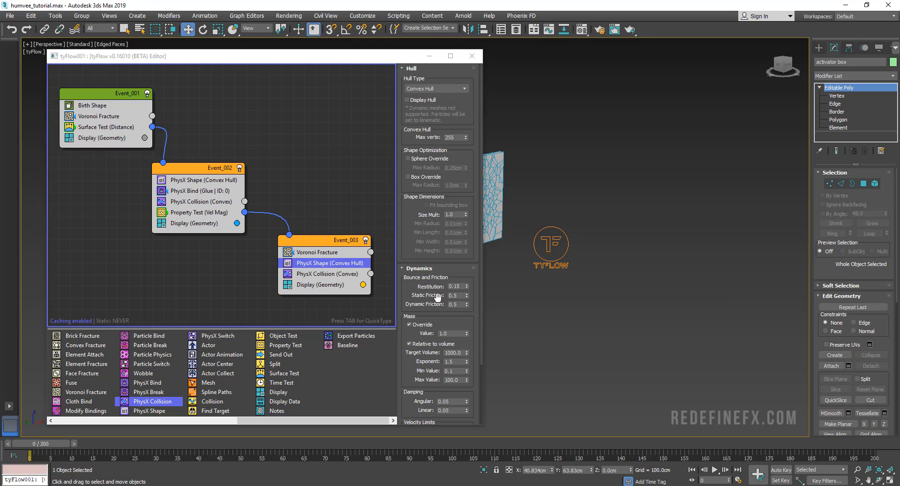
click(454, 295)
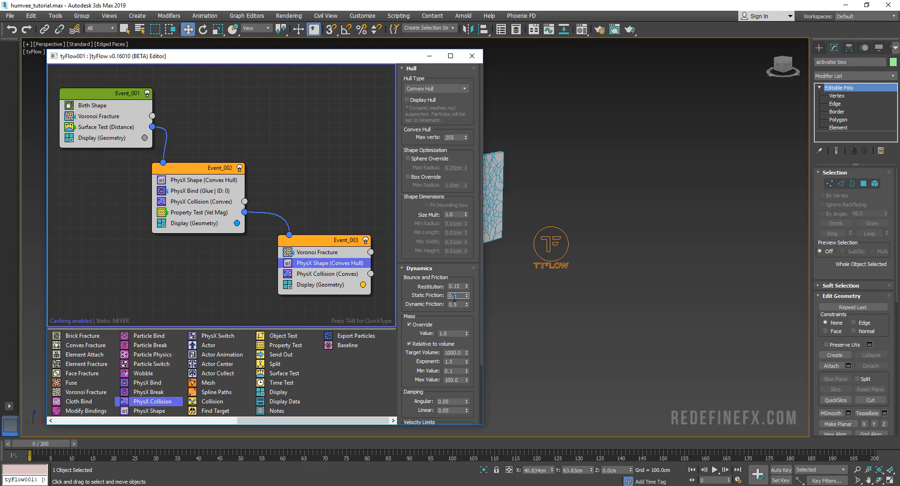
click(457, 305)
Step: Replay the wall destruction and examine how the debris settles around the Humvee and below the hole
middle_drag(491, 231, 557, 234)
drag(43, 442, 73, 443)
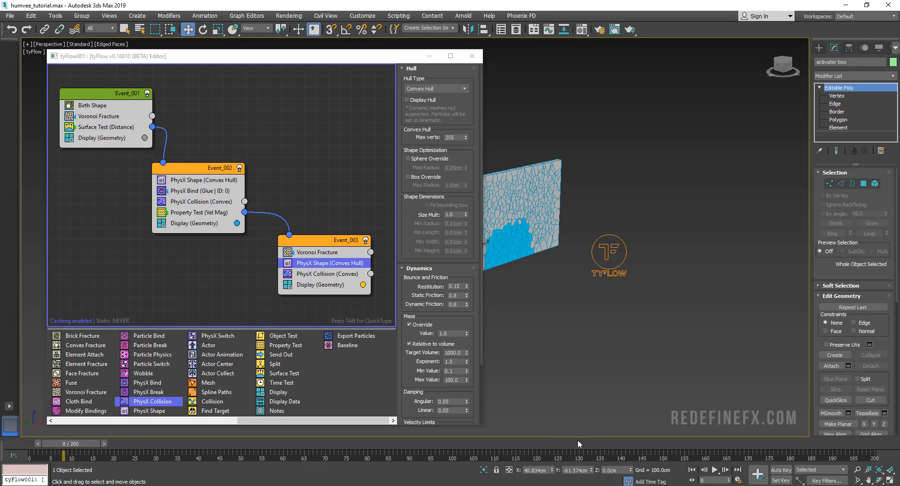
key(/)
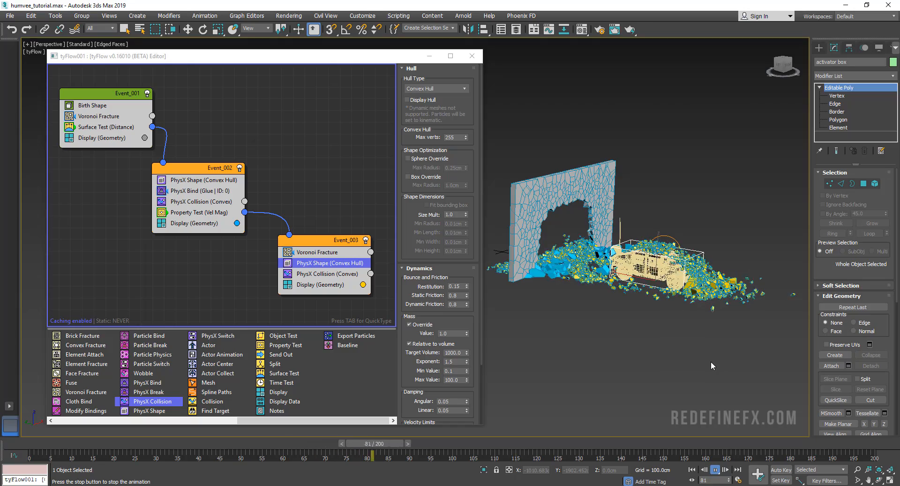
scroll(698, 300, up, 5)
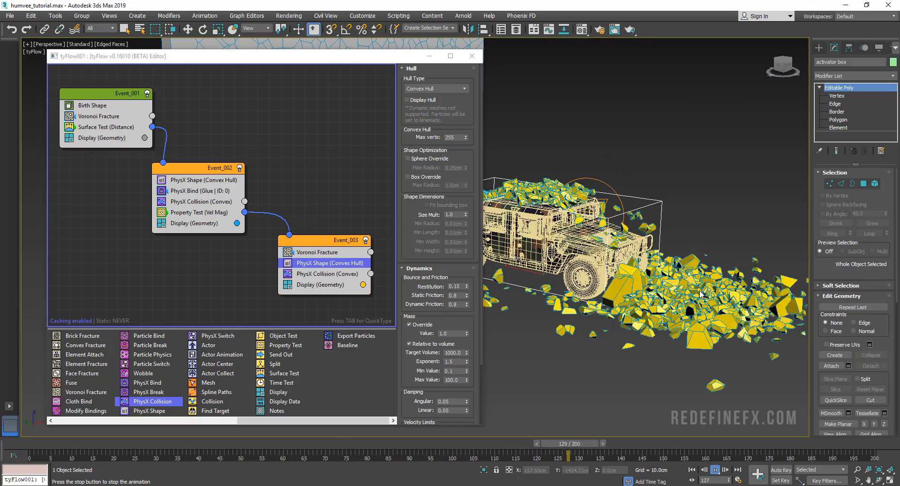
mouse_move(375, 449)
mouse_down()
mouse_move(221, 449)
mouse_move(375, 458)
mouse_up()
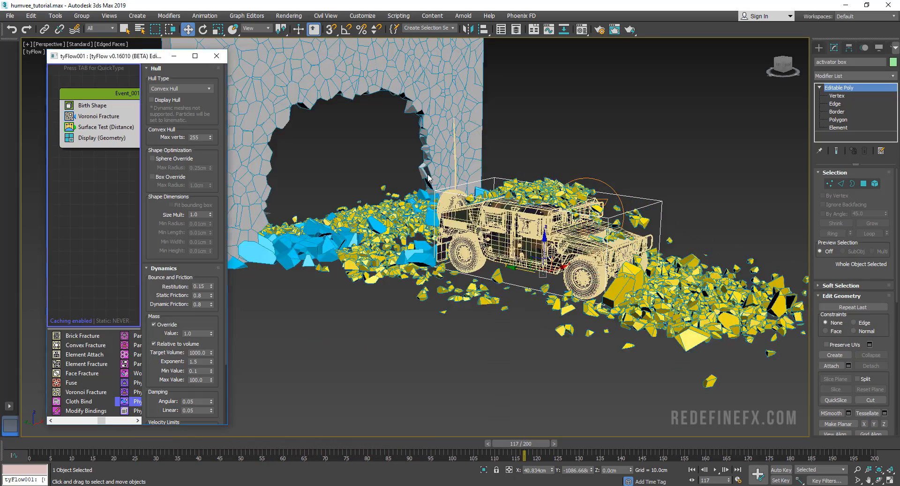
scroll(436, 182, down, 2)
middle_drag(431, 181, 442, 184)
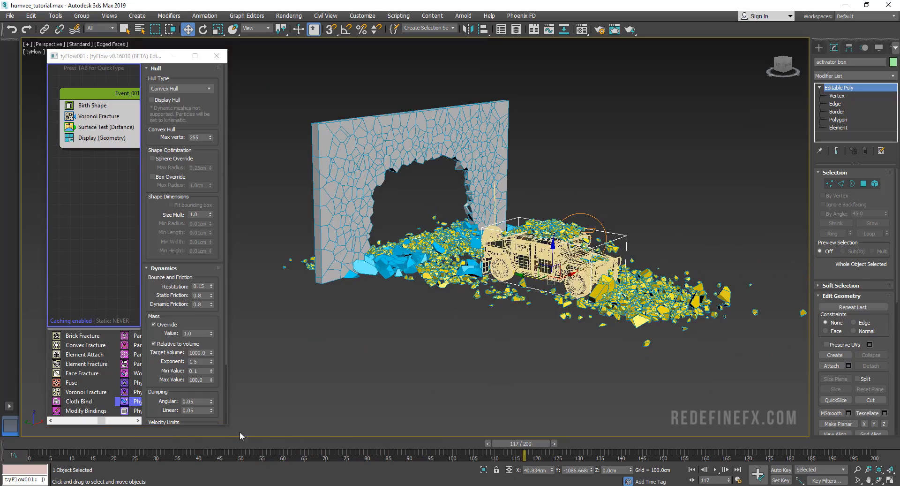
click(177, 443)
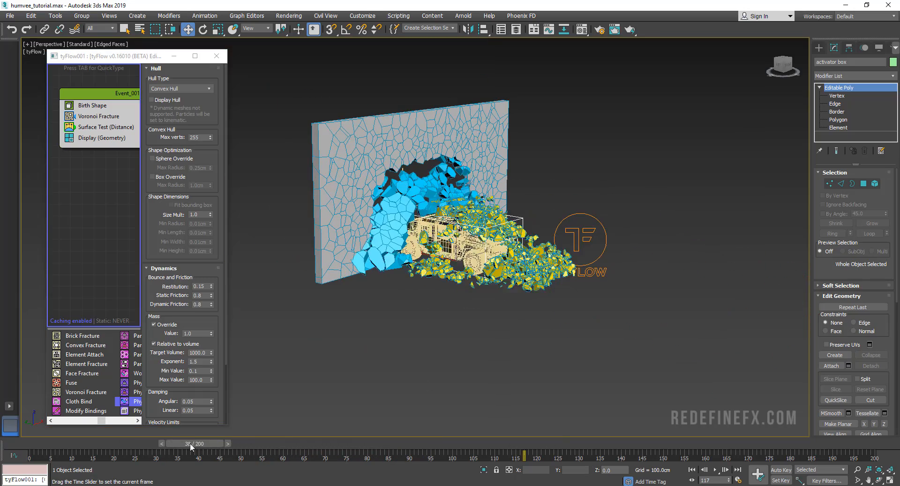
click(716, 469)
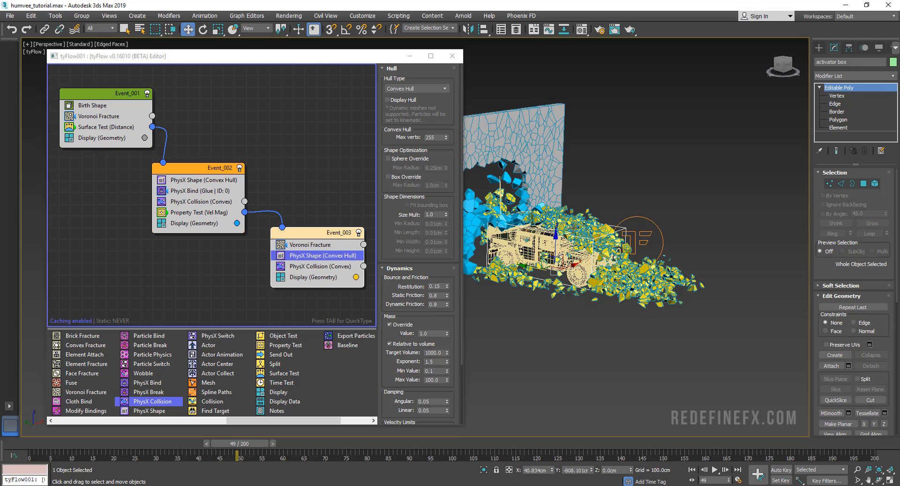
Step: Set the third event's Voronoi Fracture to 10 points with 20% variation
click(309, 245)
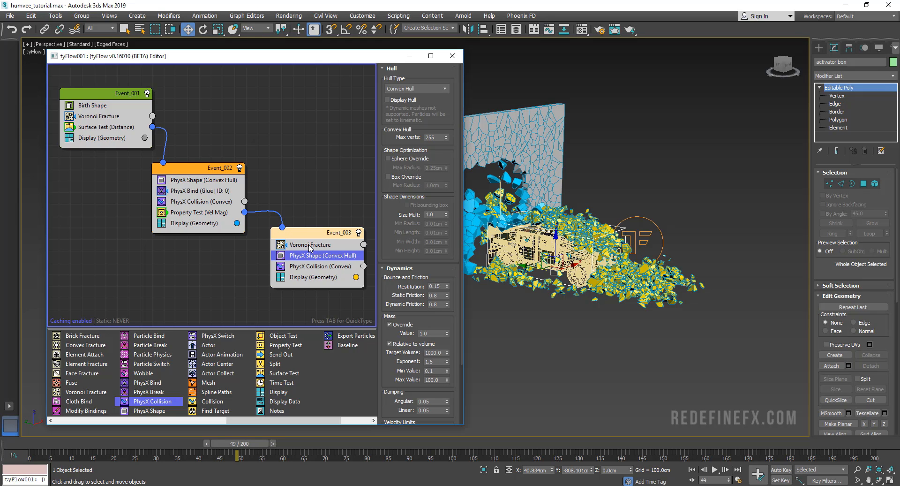
click(309, 245)
click(416, 98)
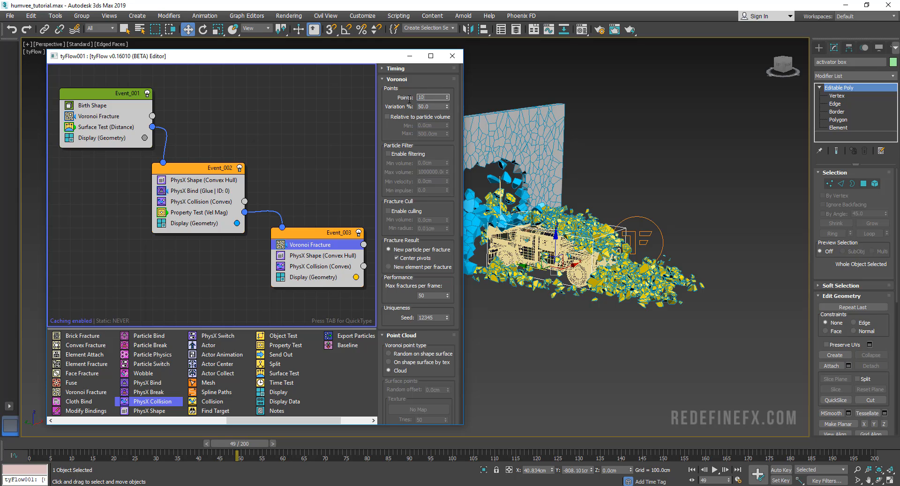
key(Return)
drag(439, 106, 408, 109)
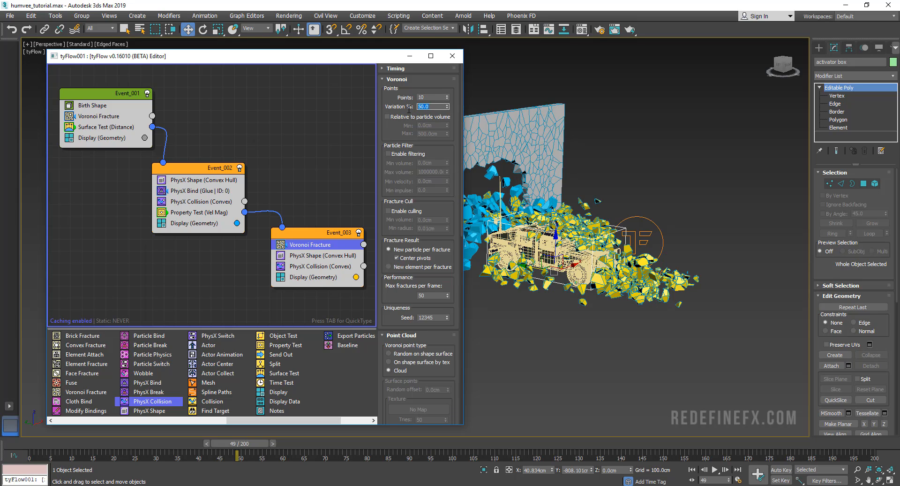
text(20)
key(Return)
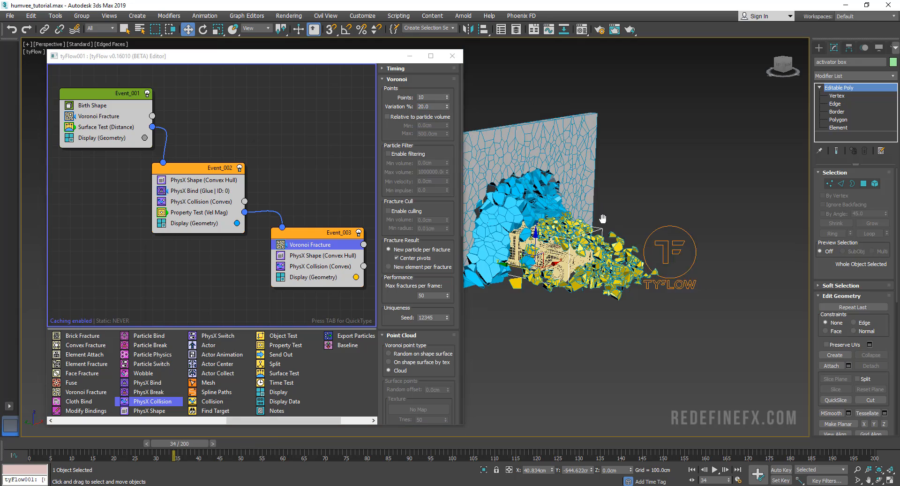
Step: Examine the size of the yellow fragments near the Humvee's front from frame 34 to frame 41
middle_drag(535, 199, 560, 208)
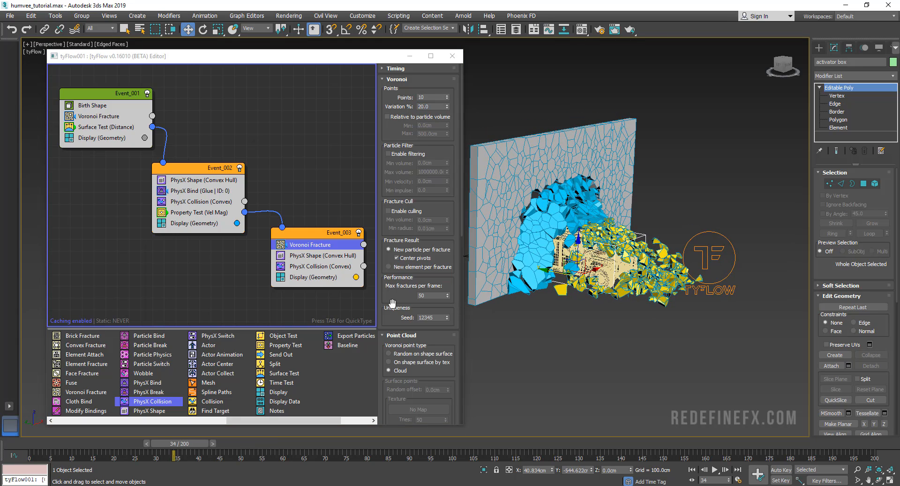
scroll(663, 277, up, 4)
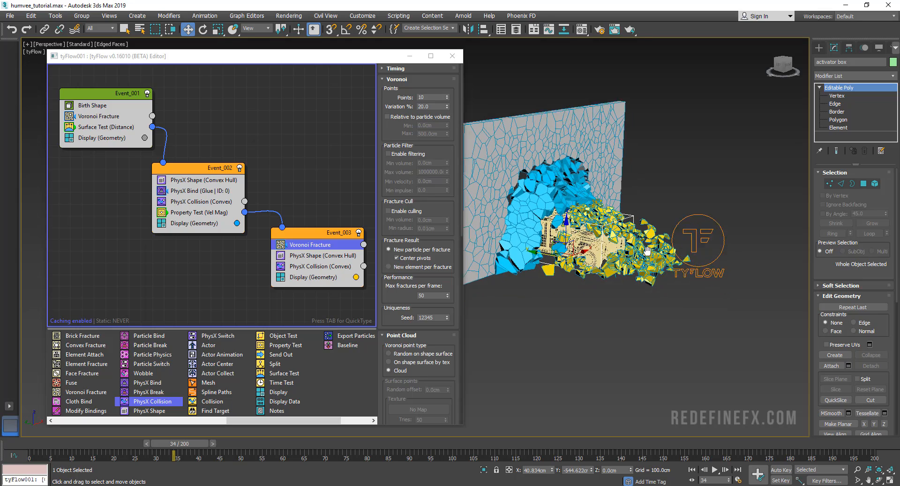
middle_drag(610, 201, 656, 211)
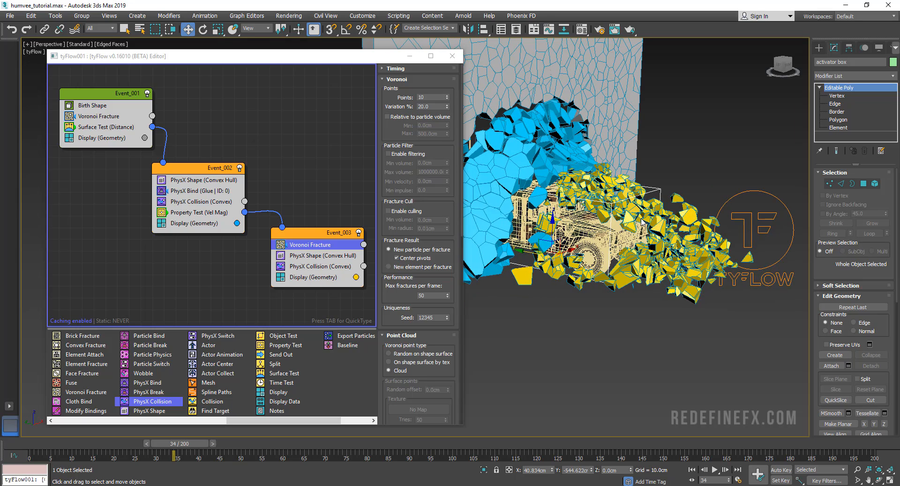
middle_drag(691, 287, 699, 290)
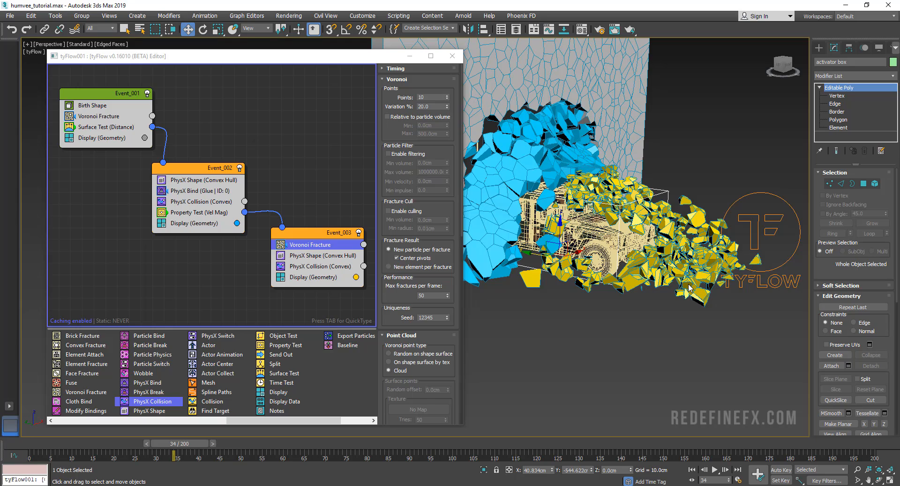
mouse_move(173, 443)
mouse_down()
mouse_move(83, 446)
mouse_move(184, 447)
mouse_up()
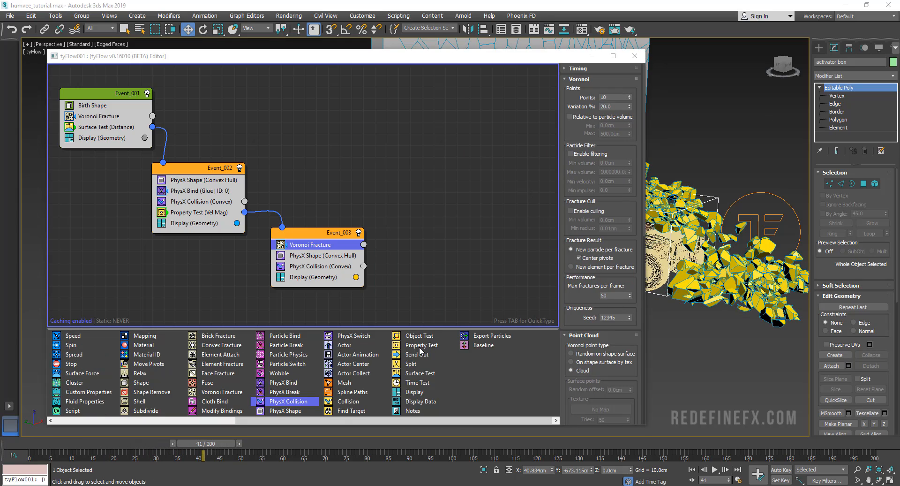
Step: Copy the whole third event and paste the duplicate into empty space beside the original in the flow graph
drag(420, 347, 307, 273)
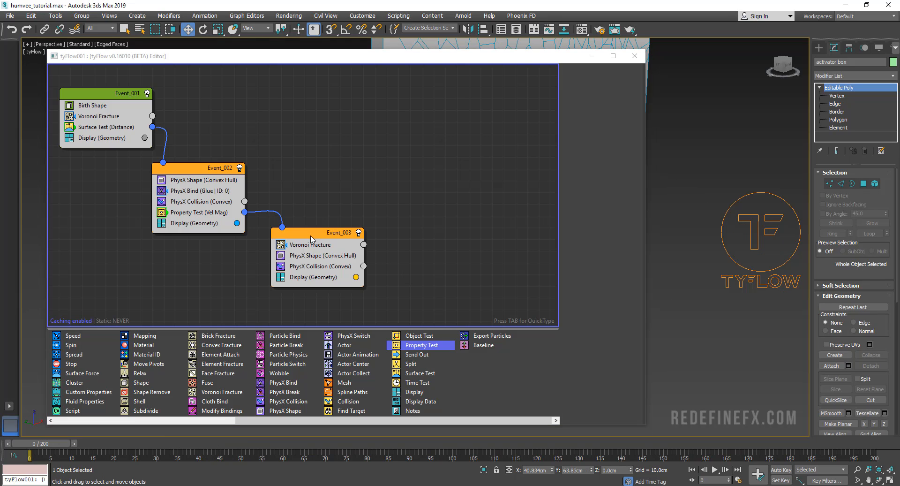
click(327, 236)
right_click(327, 236)
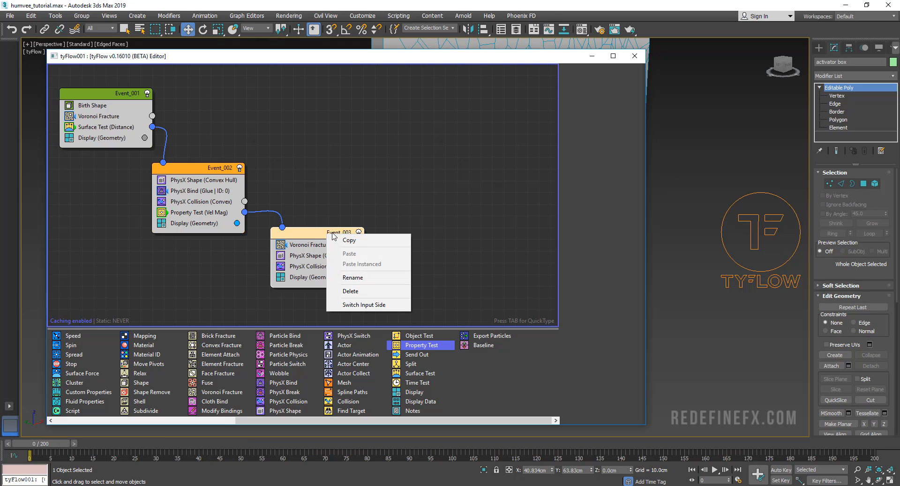
click(350, 241)
right_click(456, 240)
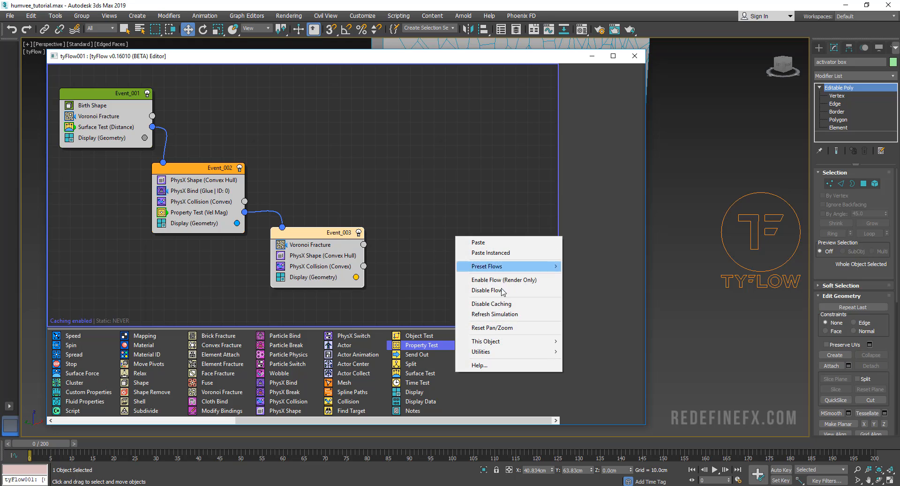
click(463, 243)
drag(464, 251, 463, 274)
Step: Change the Display color of the pasted event to magenta
click(493, 303)
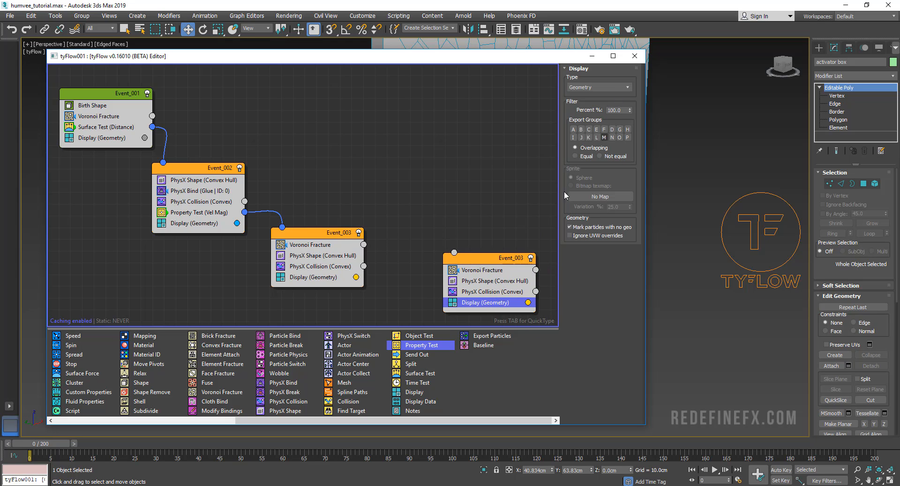
click(528, 303)
drag(572, 338, 571, 331)
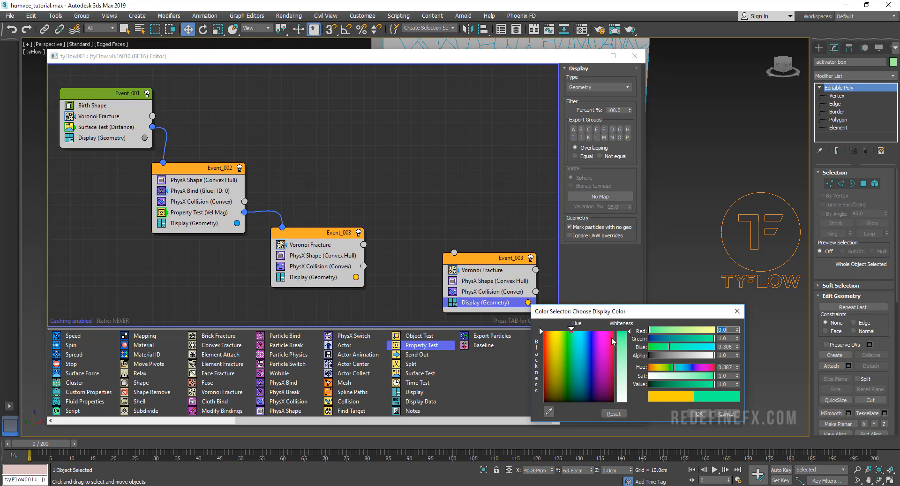
click(603, 331)
click(699, 413)
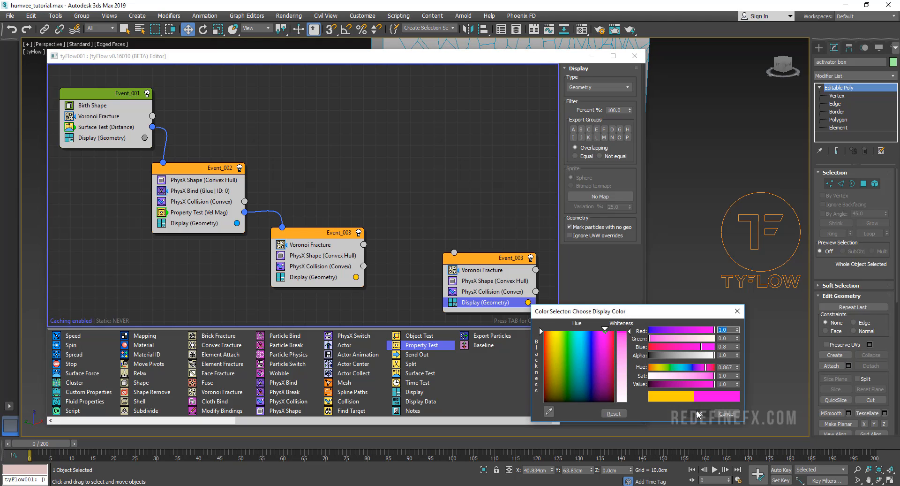
Step: Add a Property Test to the third event that passes when Velocity Magnitude is Greater than 20
drag(422, 345, 324, 275)
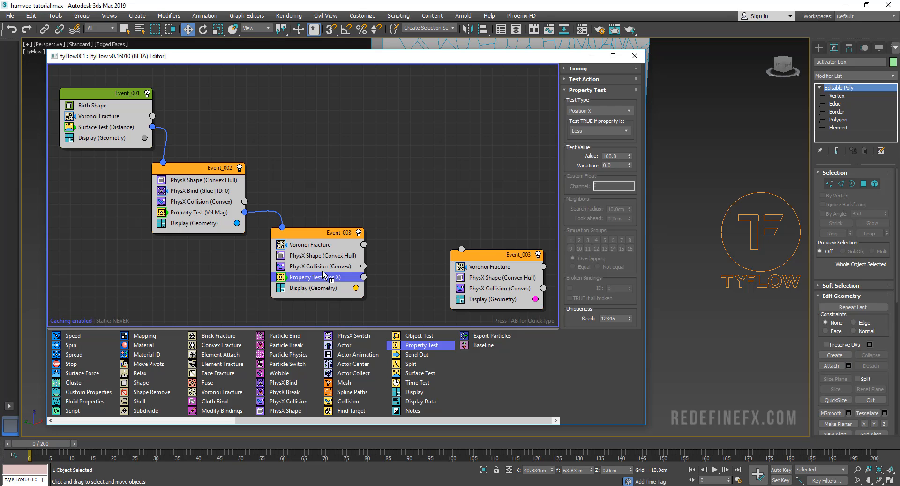
click(588, 113)
click(591, 161)
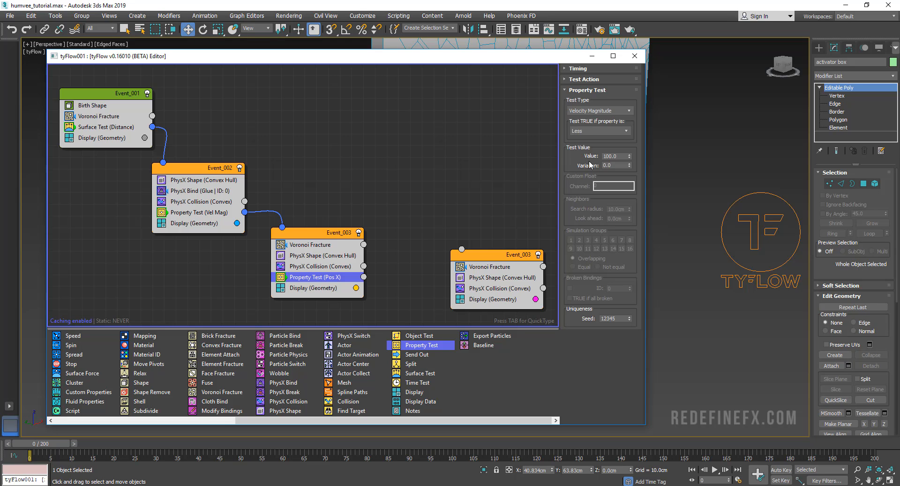
click(592, 132)
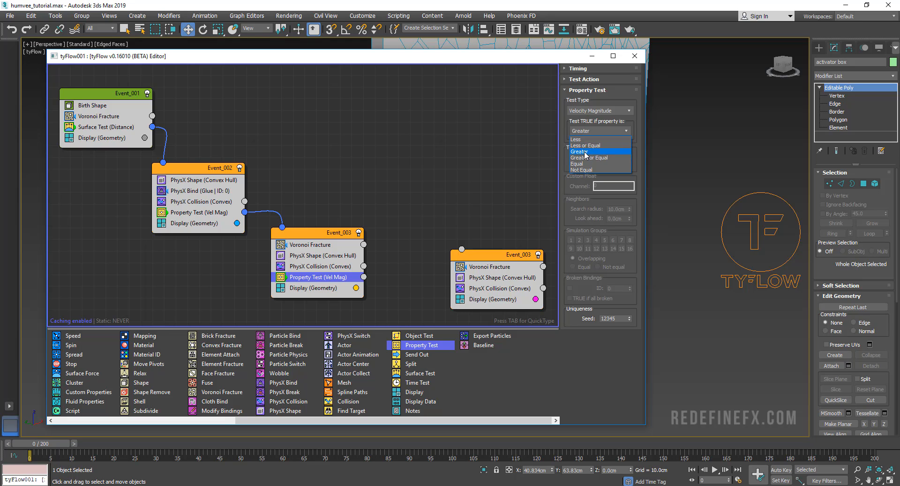
click(585, 152)
drag(621, 158, 608, 157)
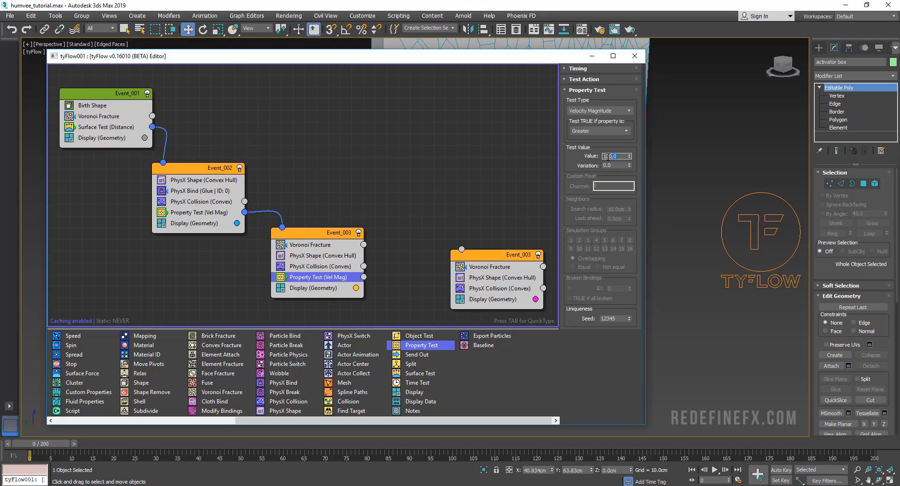
text(20)
key(Return)
Step: Rename the pasted event as Event_004 and connect the third event's Property Test output to its input
drag(475, 256, 455, 256)
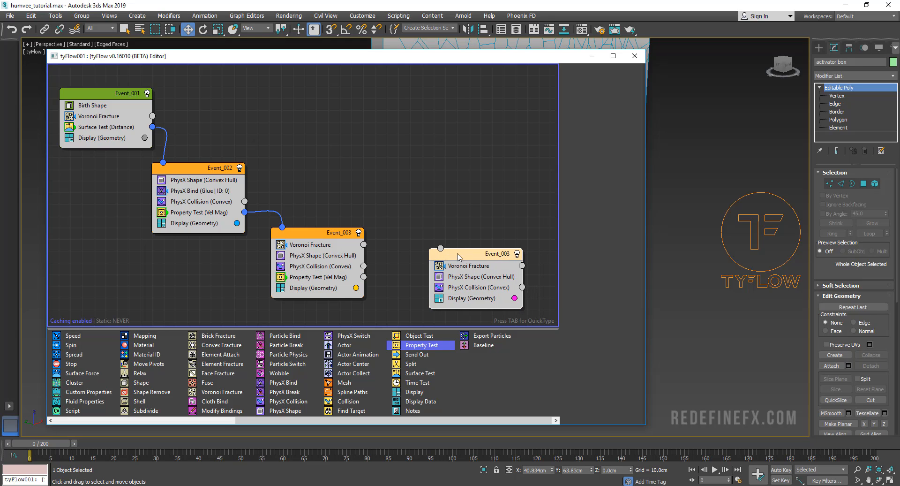
right_click(484, 254)
click(510, 298)
click(507, 255)
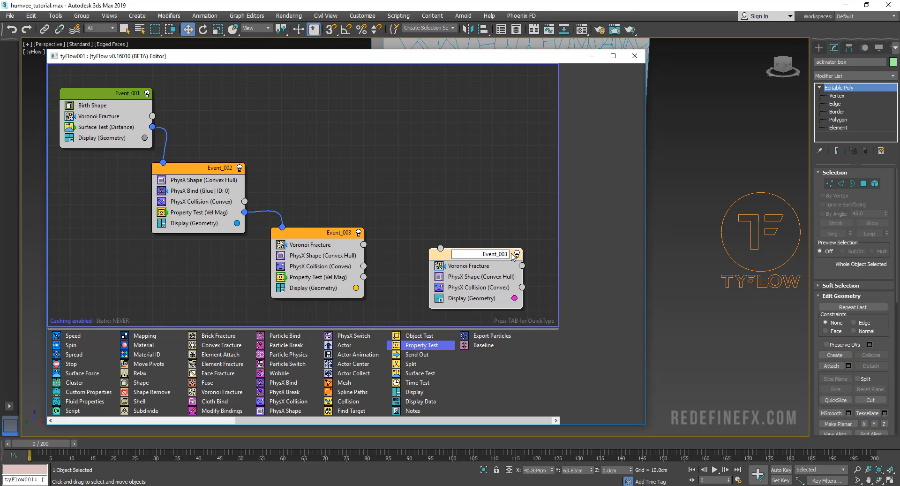
key(BackSpace)
text(4)
key(Return)
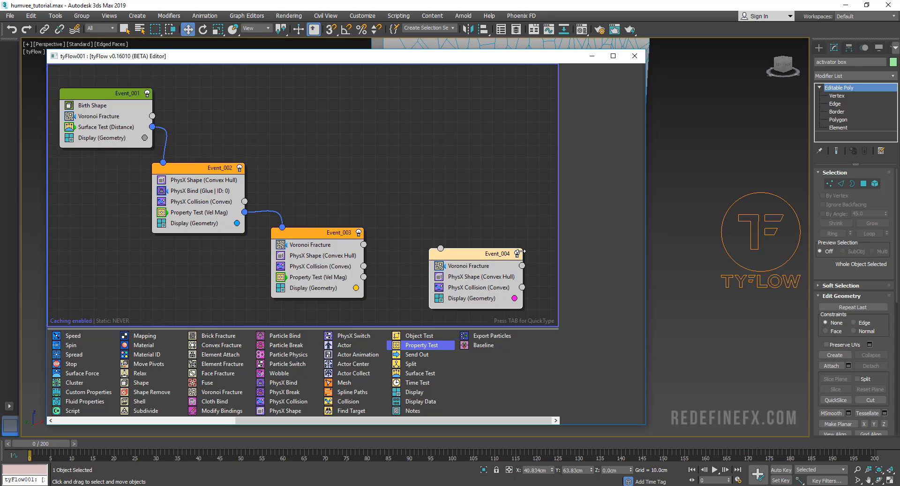
drag(363, 277, 440, 248)
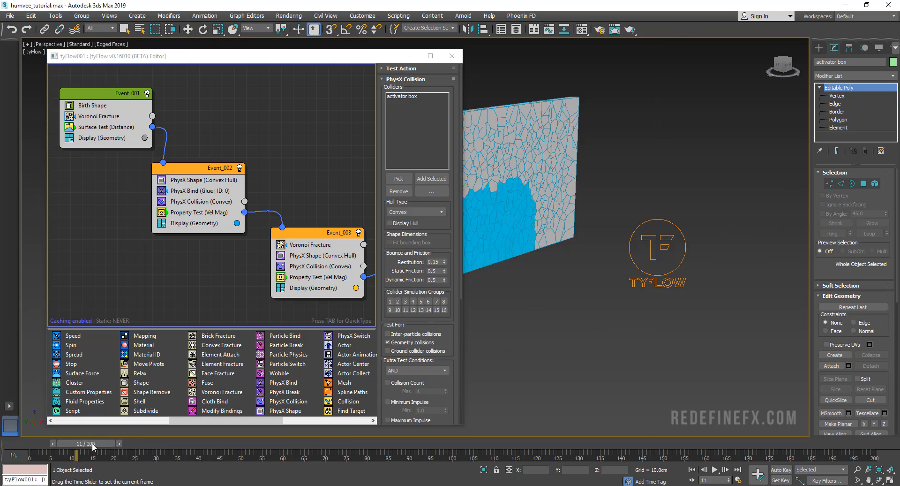
Step: Preview the simulation up to frame 47 and set the third event's Property Test value to 25
drag(141, 451, 234, 451)
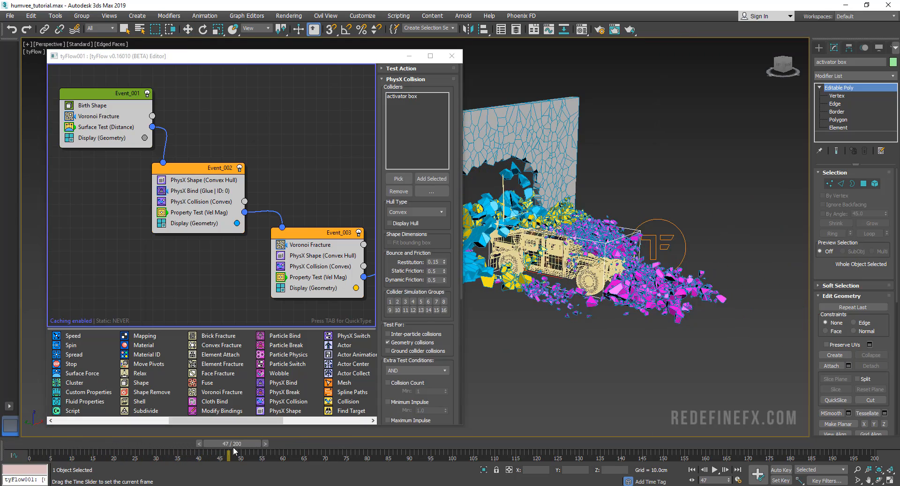
key(w)
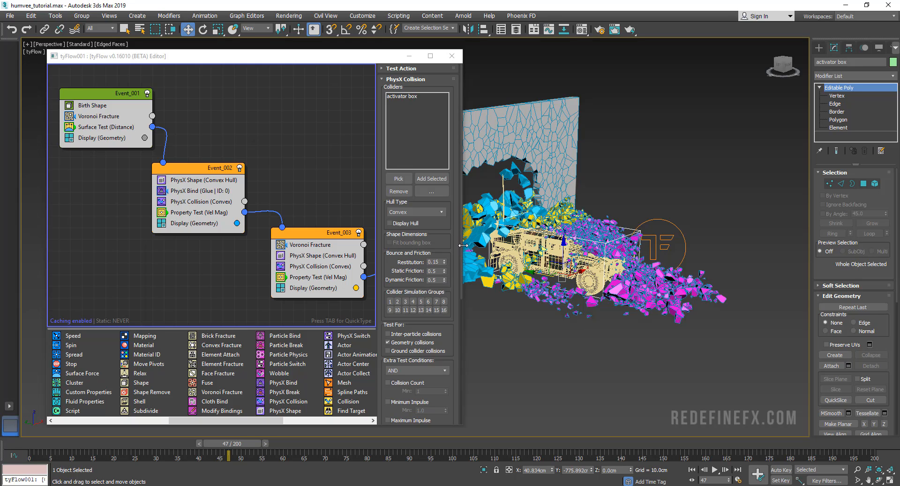
drag(463, 244, 570, 247)
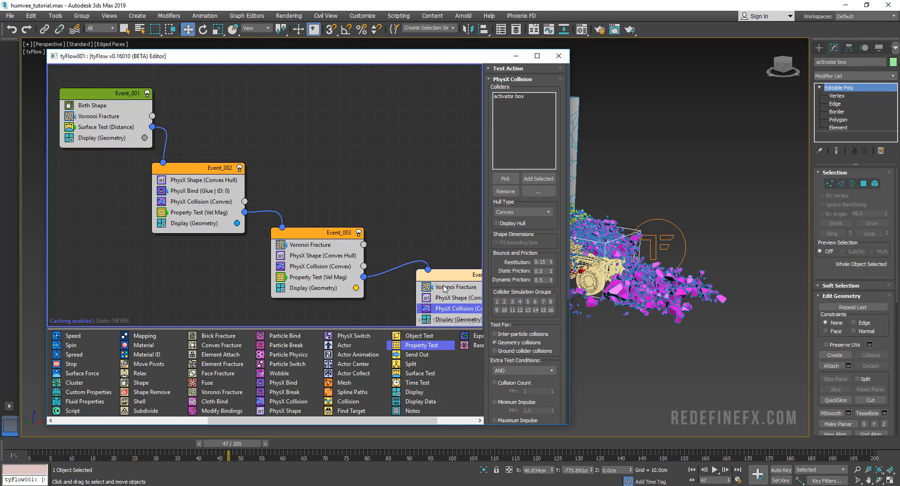
click(306, 279)
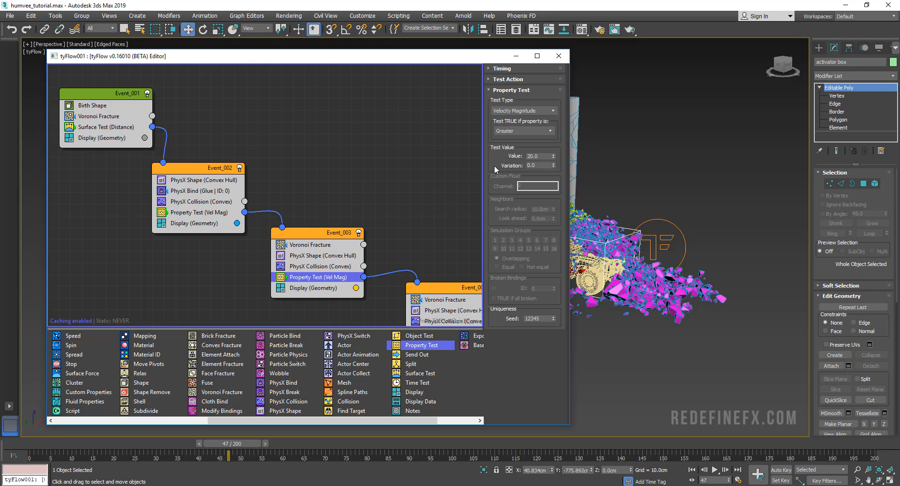
drag(544, 156, 526, 158)
text(25)
key(Return)
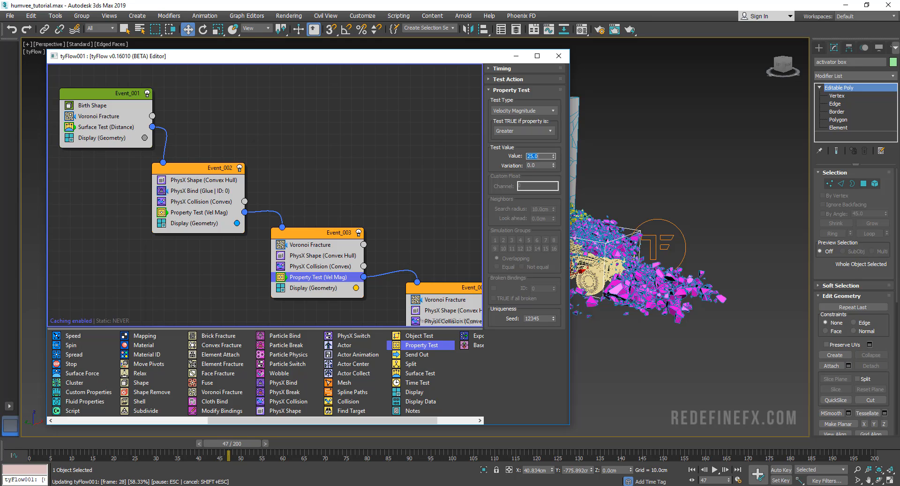
Step: Examine the yellow and magenta fragments around the Humvee at frames 47 and 24, scrubbing on to frame 62
click(611, 307)
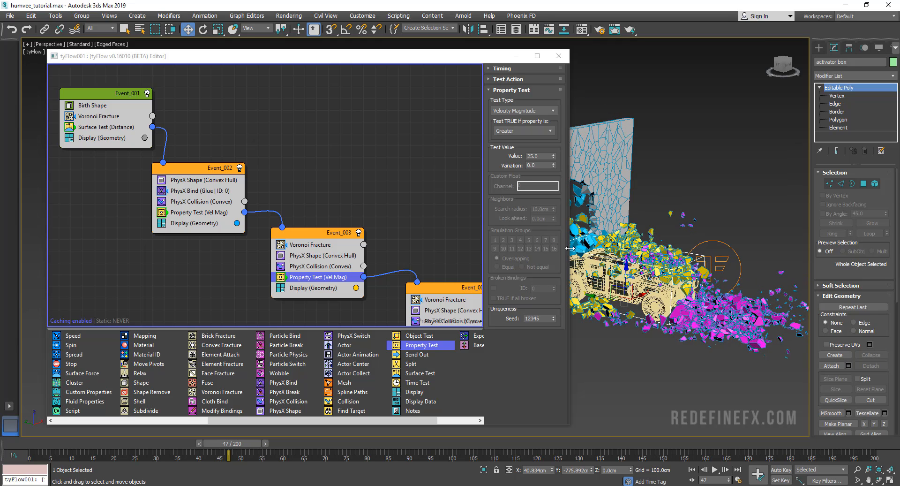
drag(570, 248, 566, 248)
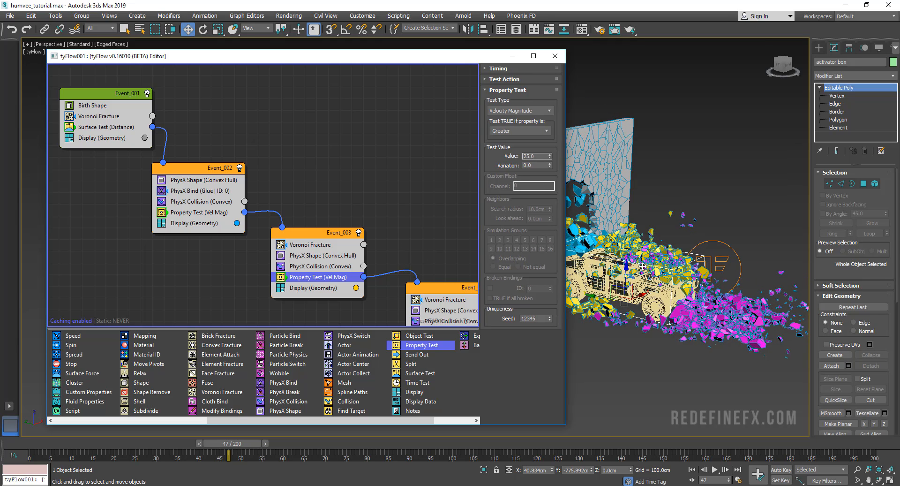
middle_drag(643, 266, 597, 231)
drag(566, 234, 455, 234)
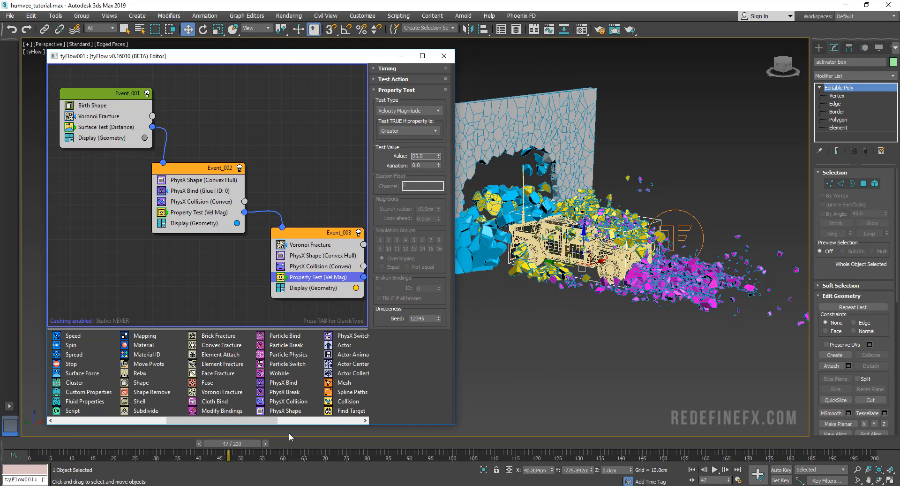
middle_drag(540, 297, 510, 324)
scroll(660, 249, up, 2)
scroll(618, 260, down, 2)
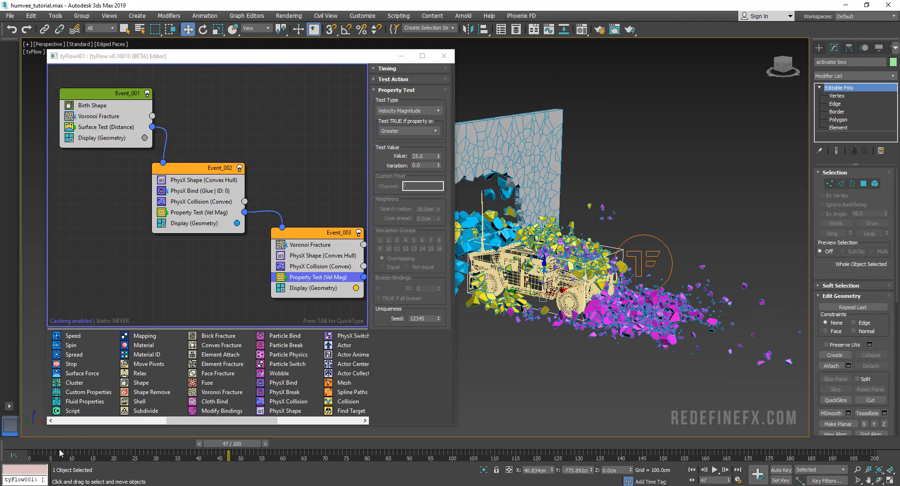
drag(47, 445, 132, 448)
key(w)
scroll(515, 268, up, 6)
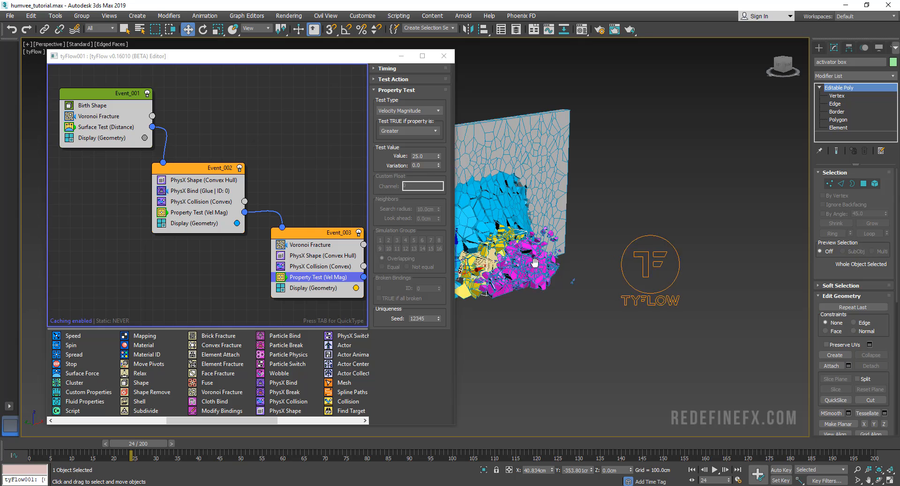
scroll(533, 260, down, 8)
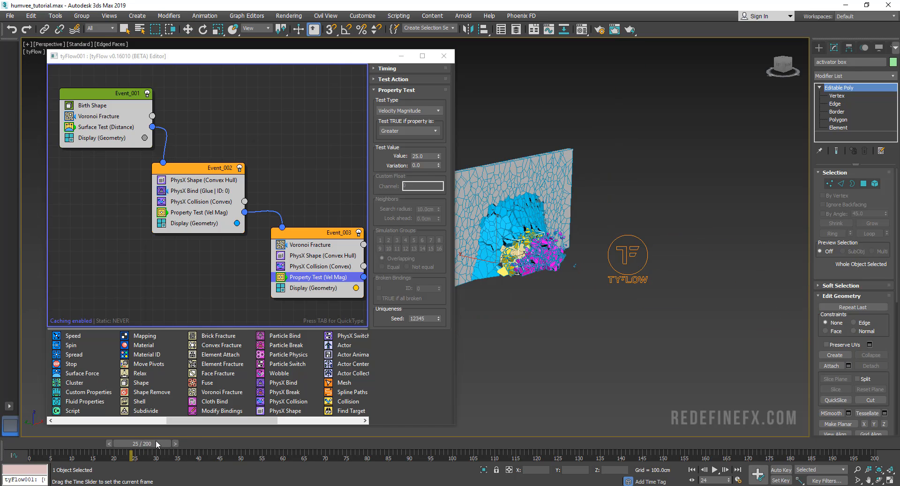
drag(155, 440, 296, 447)
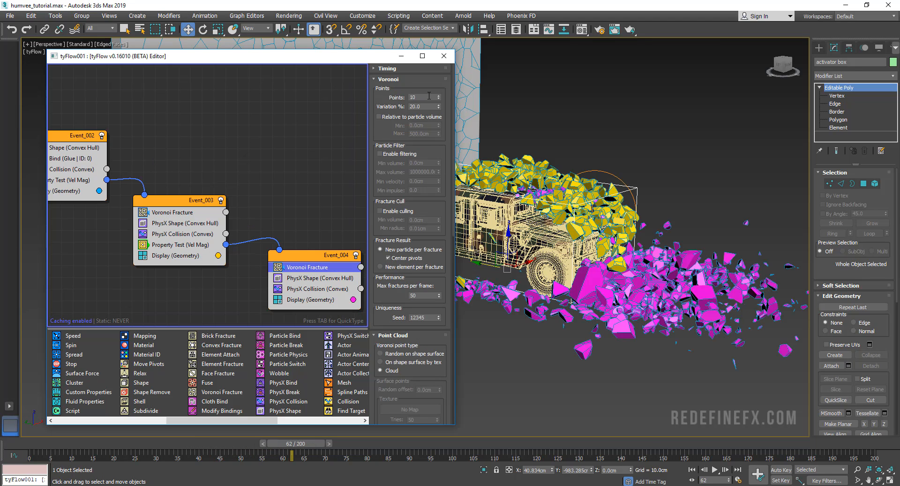
Step: Open the point count of Event_004's Voronoi Fracture for editing and check the magenta fragments up to frame 64
middle_drag(317, 234, 295, 210)
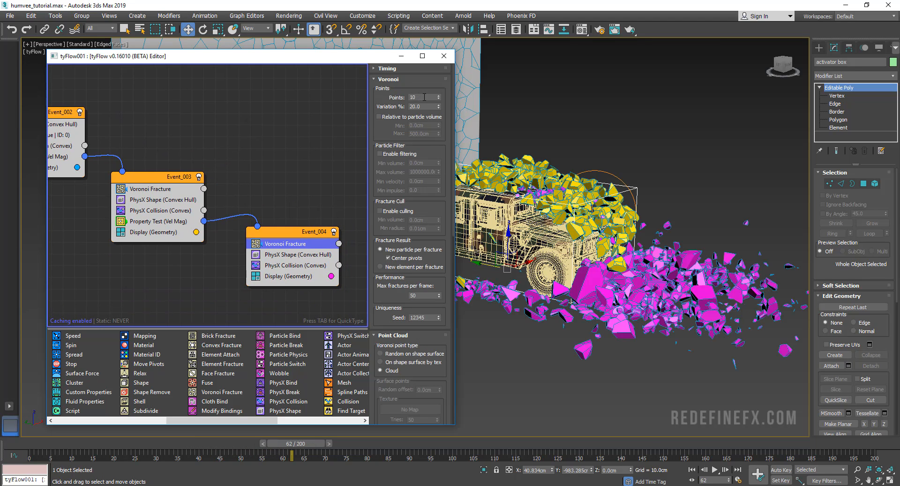
drag(424, 97, 397, 97)
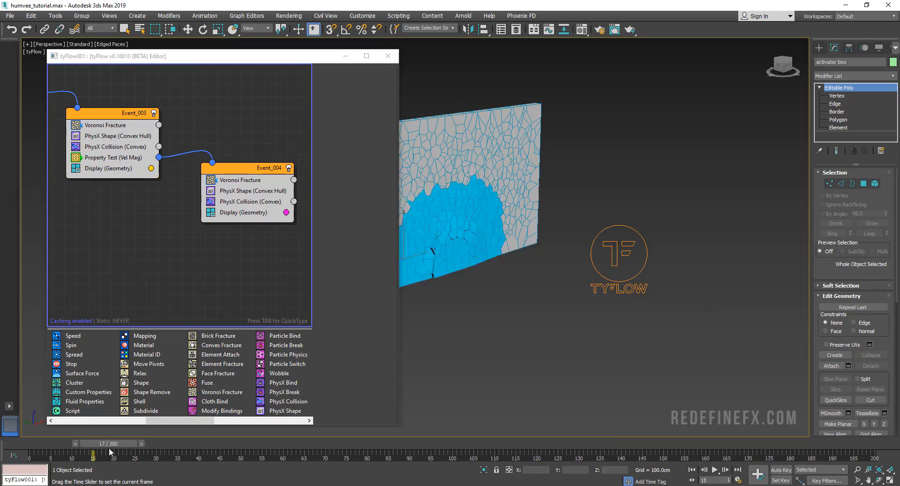
drag(94, 454, 230, 424)
key(w)
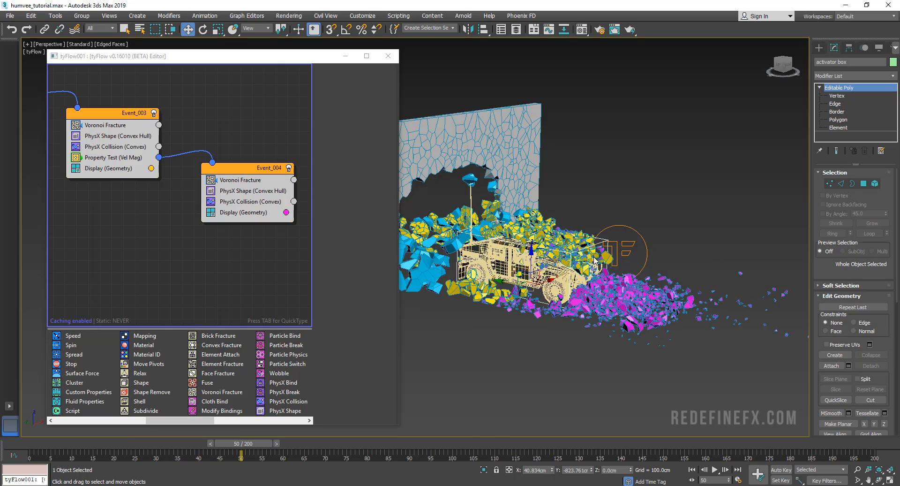
scroll(587, 301, up, 4)
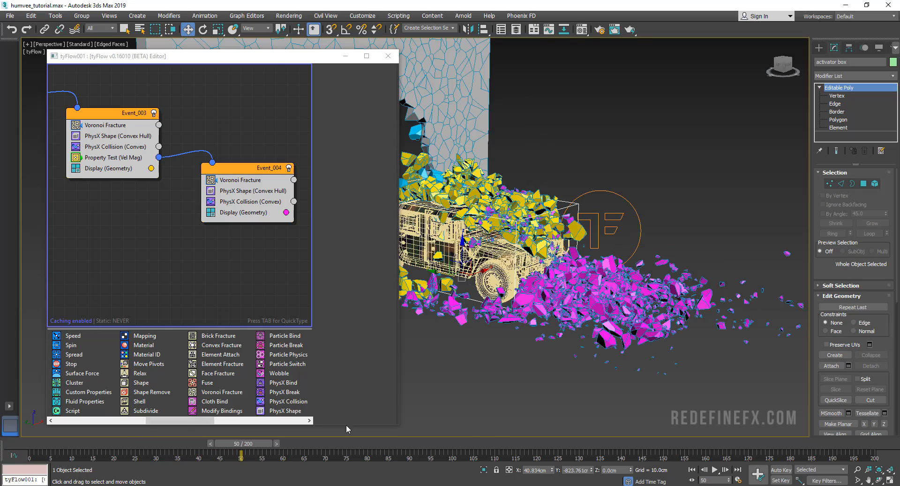
drag(252, 444, 311, 445)
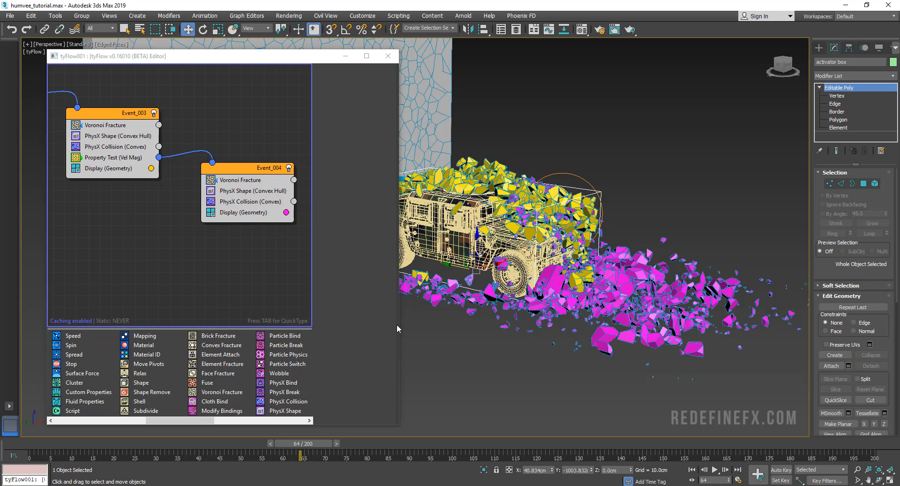
Step: Copy the whole Event_004 and paste a non-instanced duplicate into the empty space beside it in the flow graph
drag(398, 325, 604, 325)
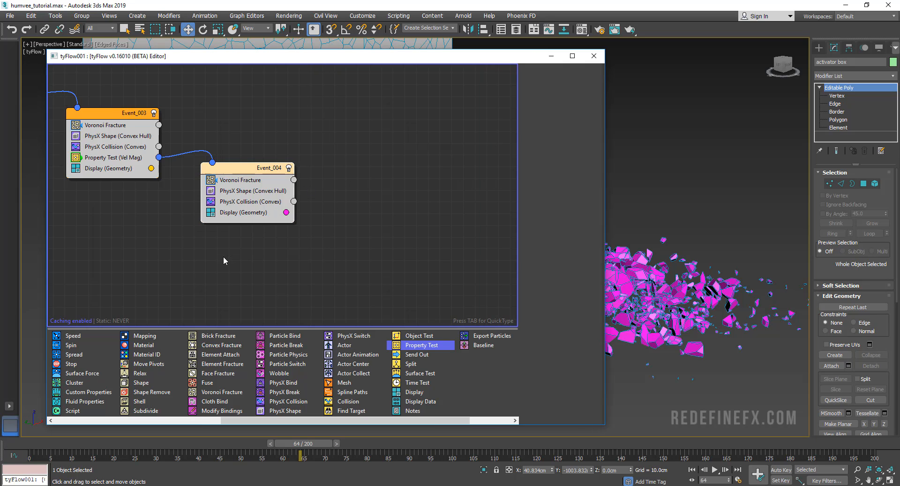
right_click(241, 167)
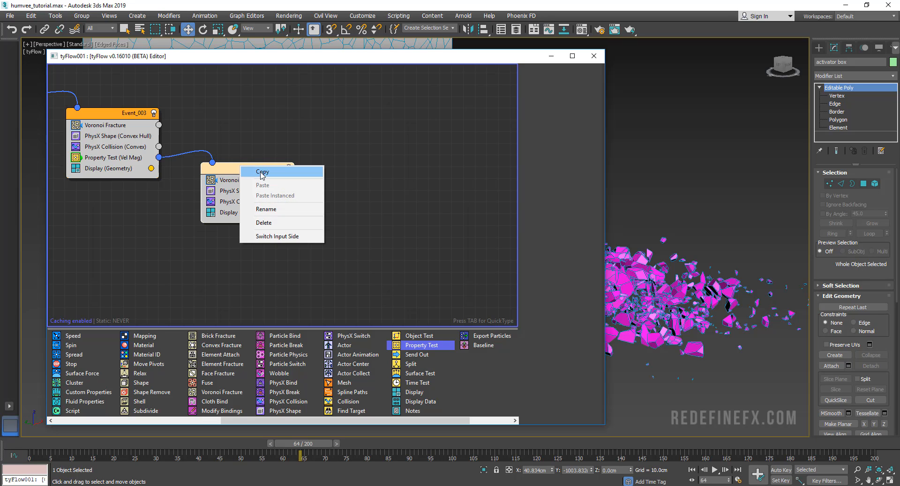
click(262, 172)
right_click(396, 205)
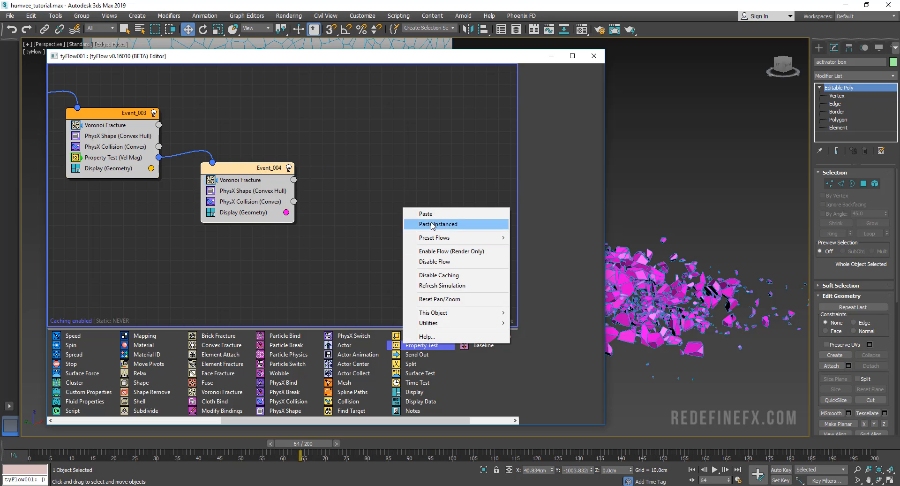
click(430, 214)
drag(430, 214, 385, 211)
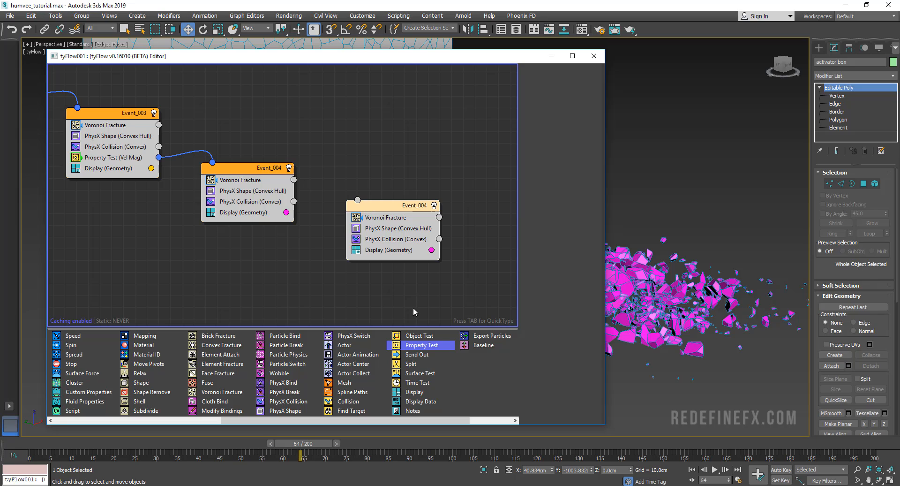
Step: Add a Property Test to the original Event_004 that passes when Radius is Greater than 15
drag(417, 347, 245, 206)
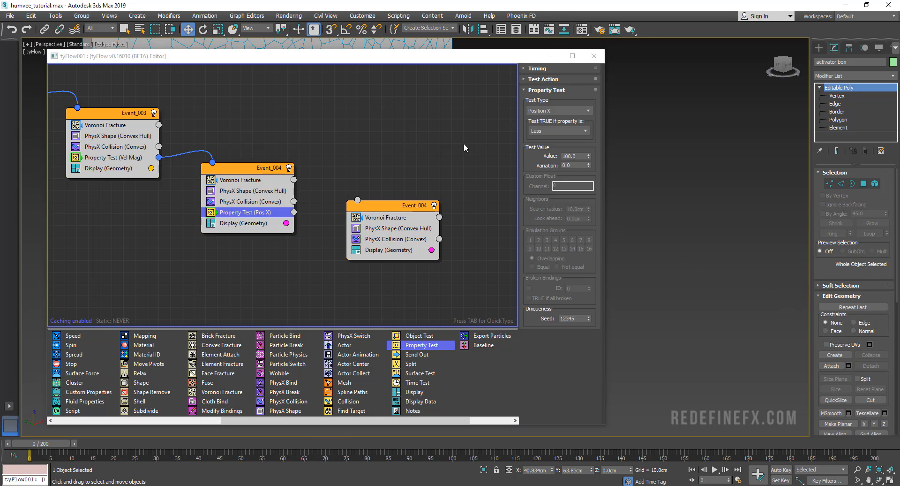
click(545, 111)
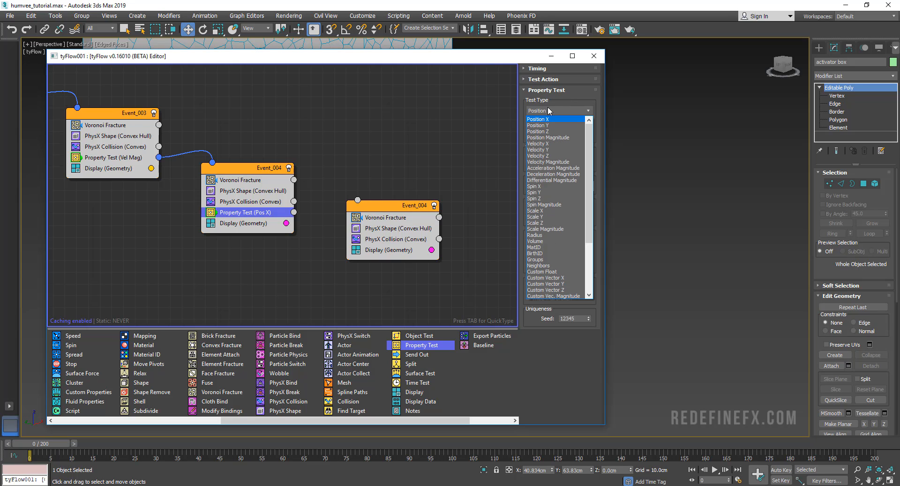
click(535, 235)
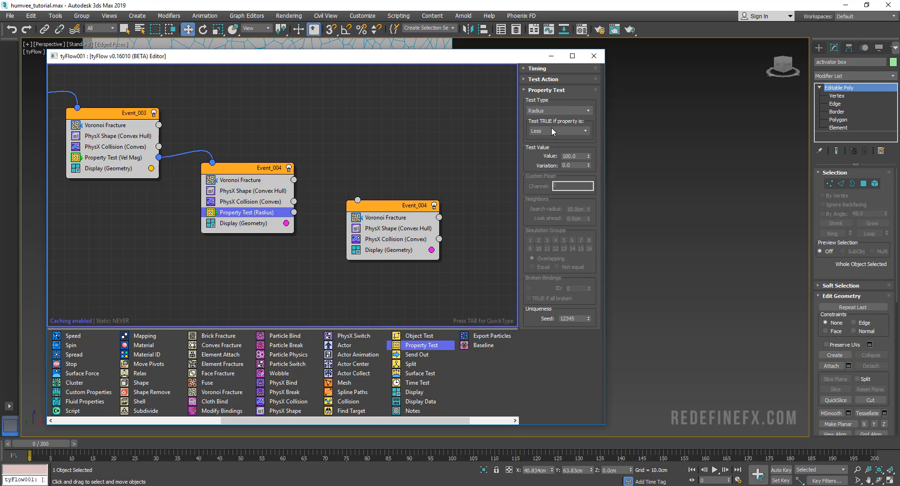
click(554, 131)
click(547, 152)
drag(582, 156, 545, 156)
mouse_move(666, 170)
middle_down()
mouse_move(783, 190)
mouse_move(751, 195)
mouse_move(778, 186)
middle_up()
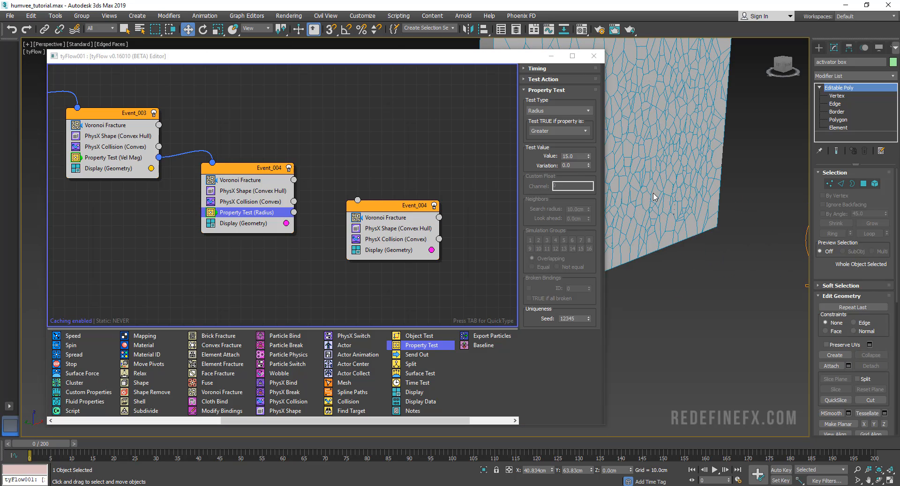
middle_drag(655, 197, 476, 191)
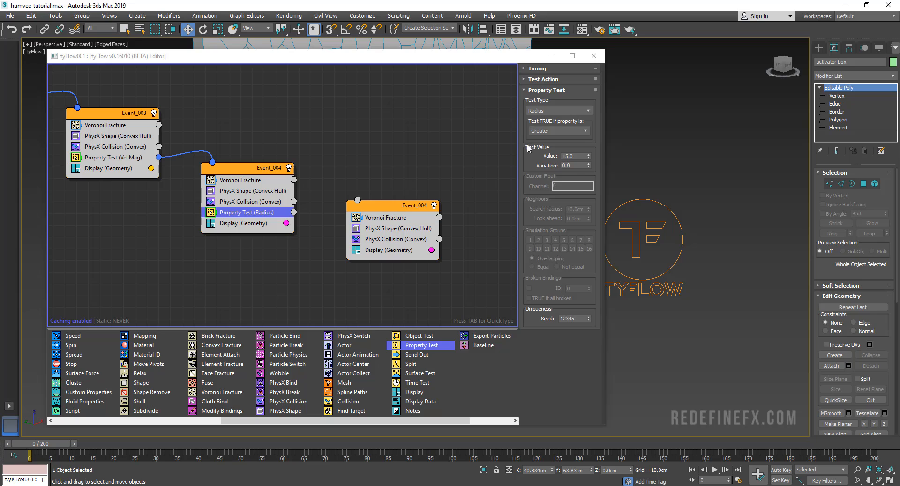
click(576, 156)
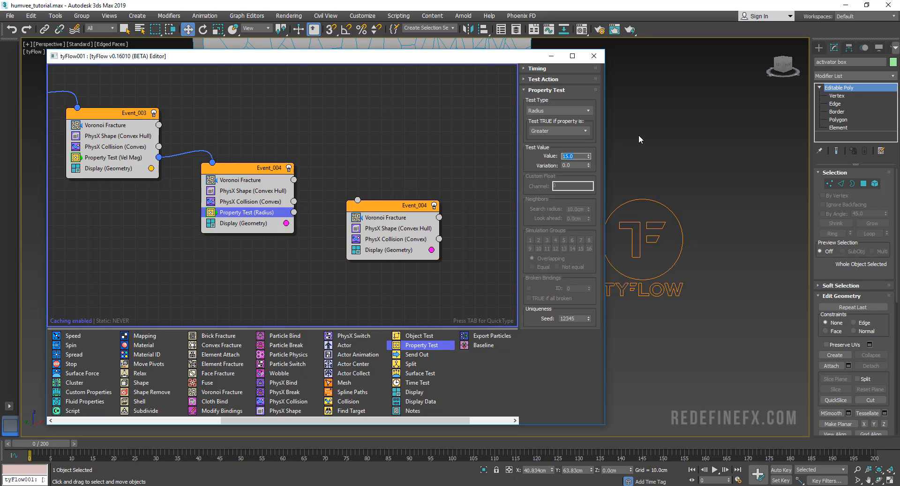
Step: Give the duplicate Event_004 a green display colour and wire its input to the original Event_004's Radius Property Test
drag(396, 208, 401, 227)
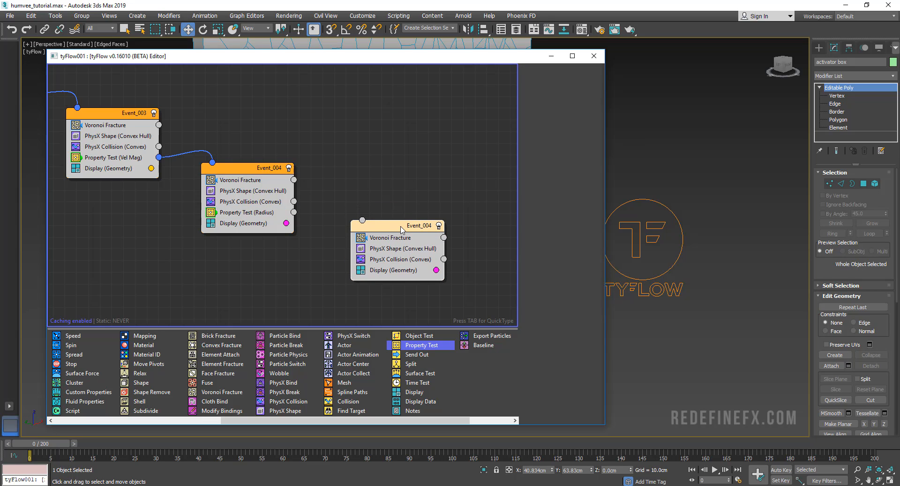
click(392, 271)
click(438, 269)
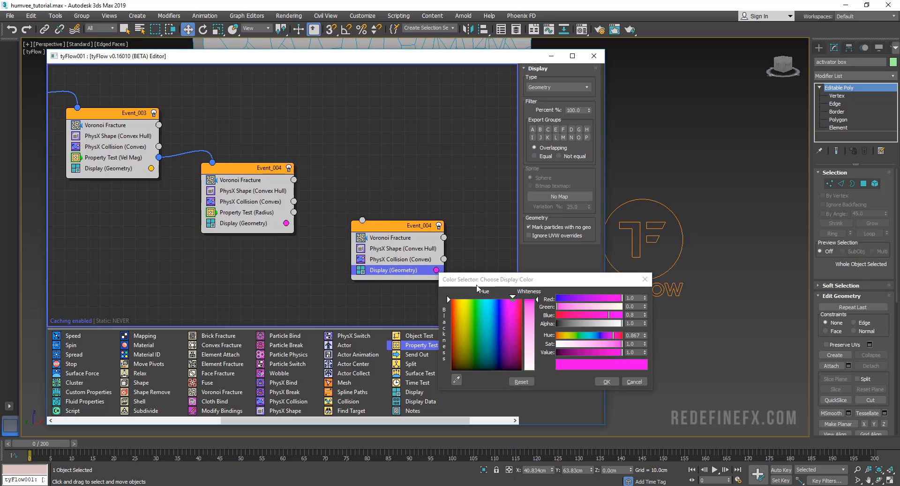
right_click(437, 225)
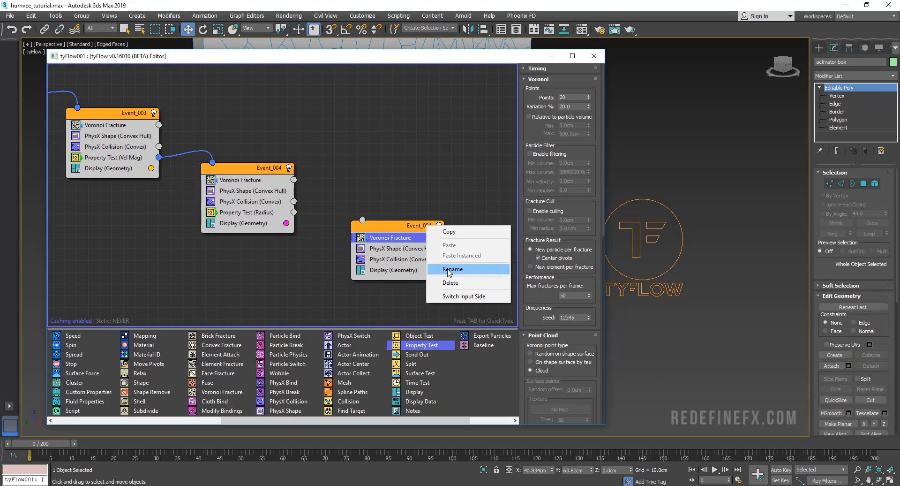
click(448, 269)
key(Return)
click(365, 227)
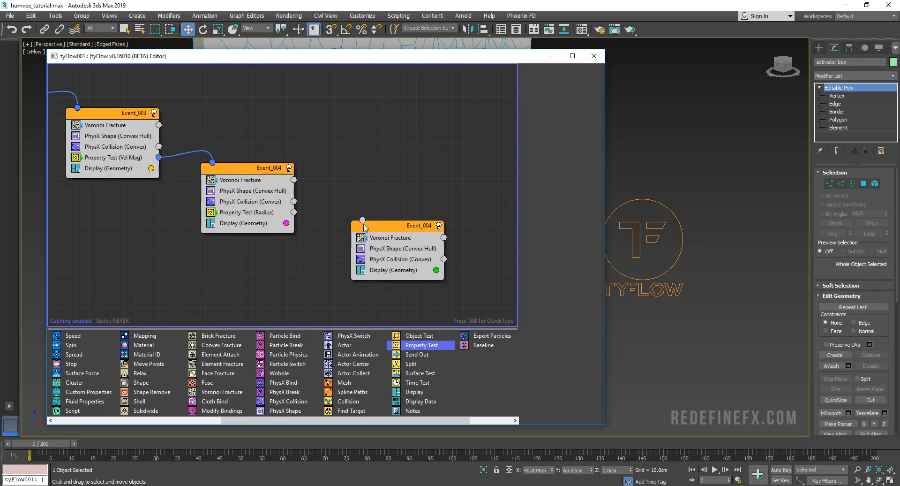
drag(362, 220, 293, 212)
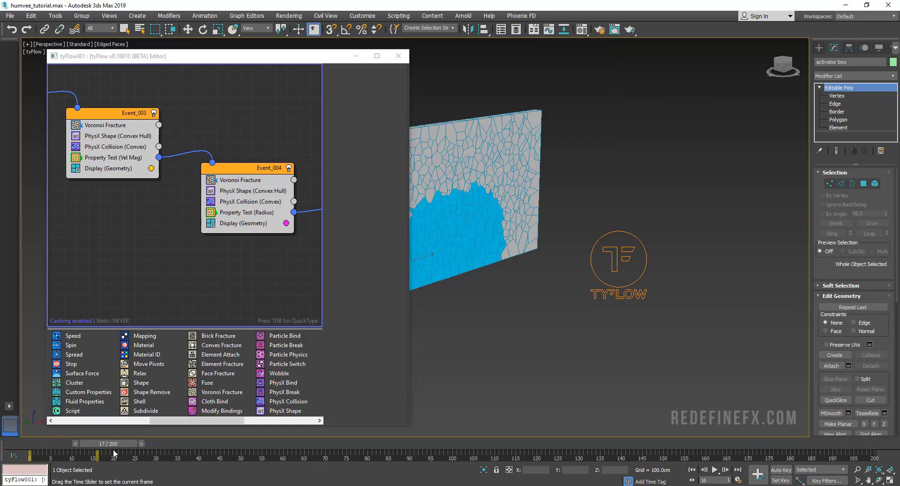
Step: Examine how the green and magenta fragments mix in front of the Humvee at frame 59, then scrub back to frame 37
drag(108, 445, 281, 455)
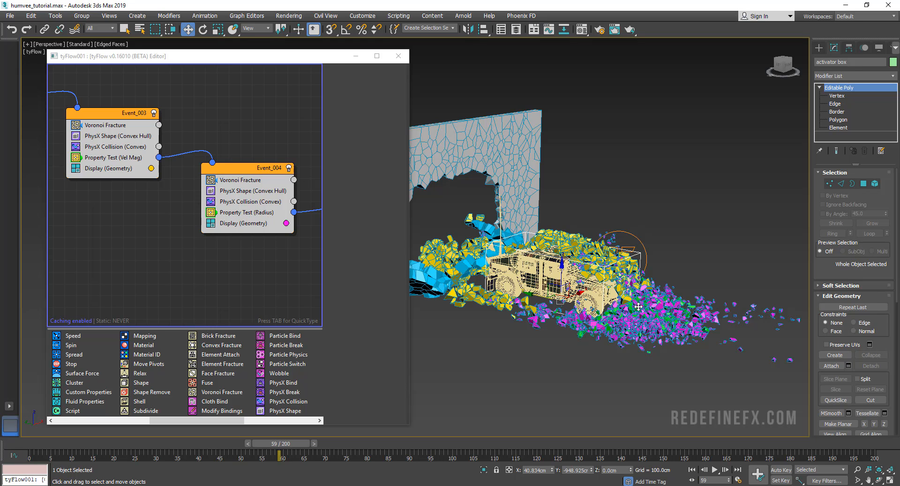
scroll(639, 306, up, 5)
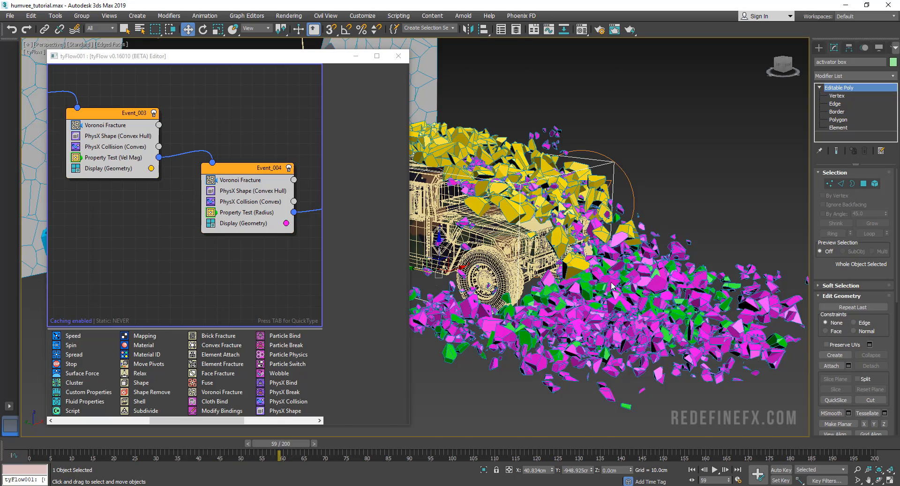
scroll(623, 272, up, 6)
scroll(651, 254, up, 2)
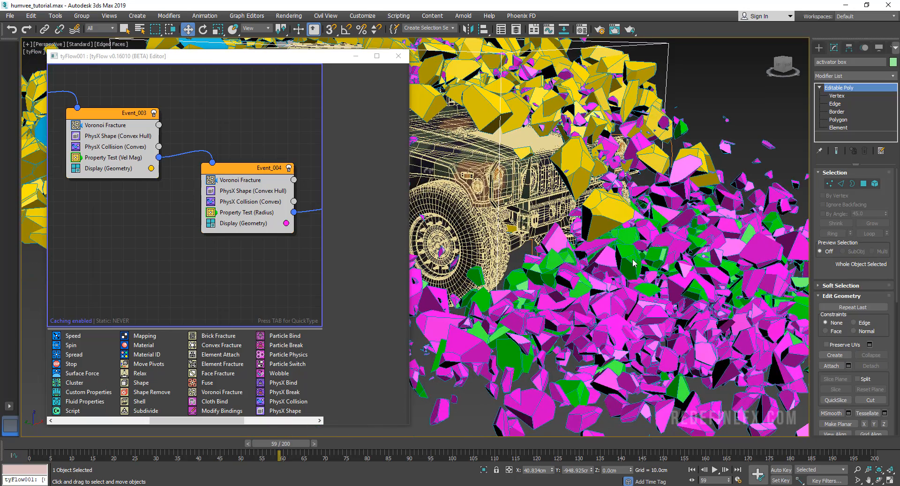
scroll(633, 263, down, 8)
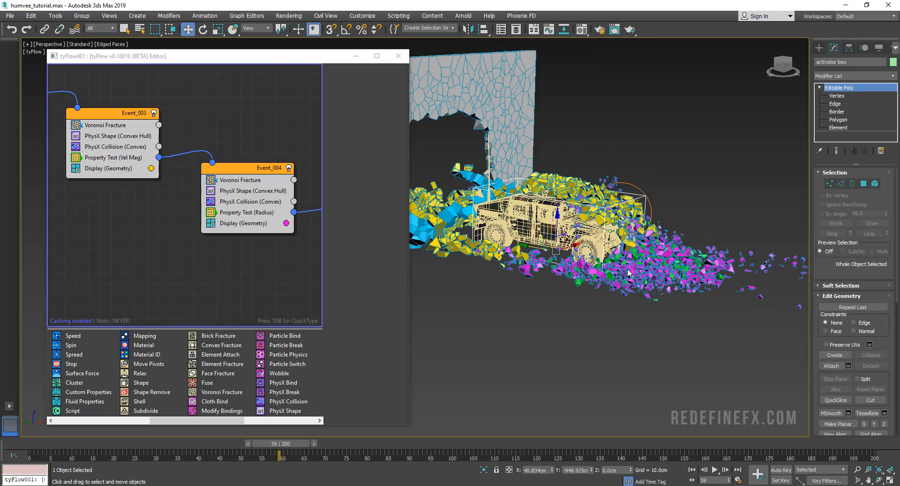
scroll(684, 268, up, 5)
scroll(618, 243, down, 3)
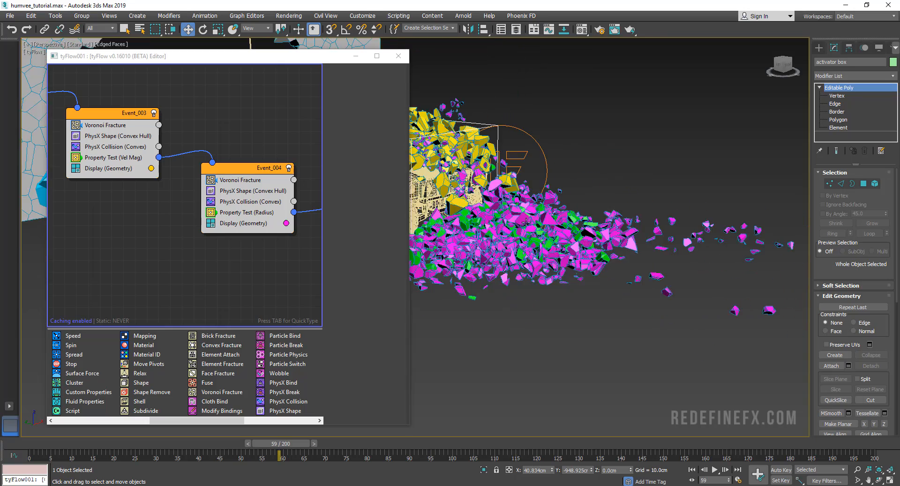
middle_drag(577, 249, 616, 259)
drag(303, 444, 189, 445)
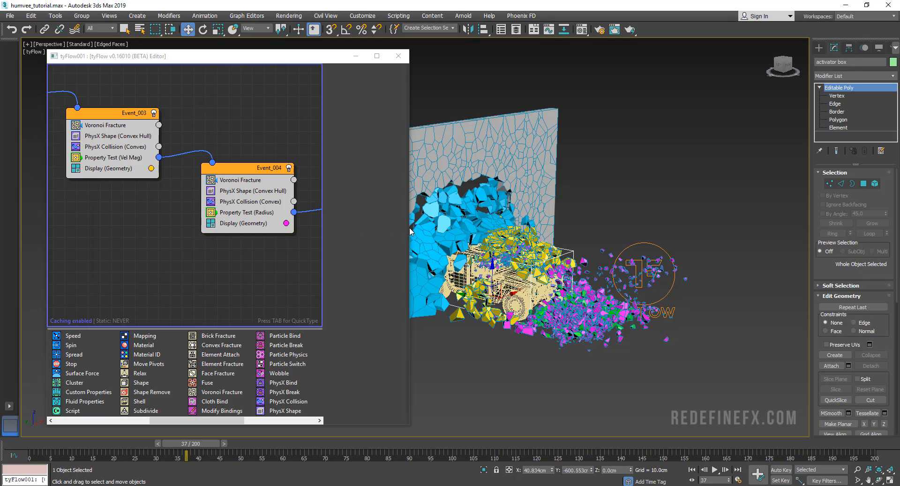
Step: Try a radius threshold of 10 in the original Event_004's Property Test and check the green fragments at frame 37
drag(411, 231, 556, 230)
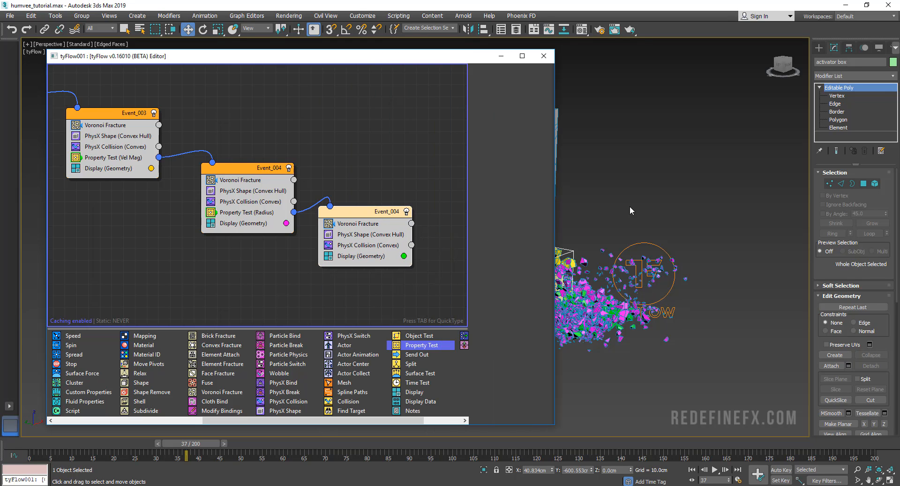
drag(259, 170, 250, 168)
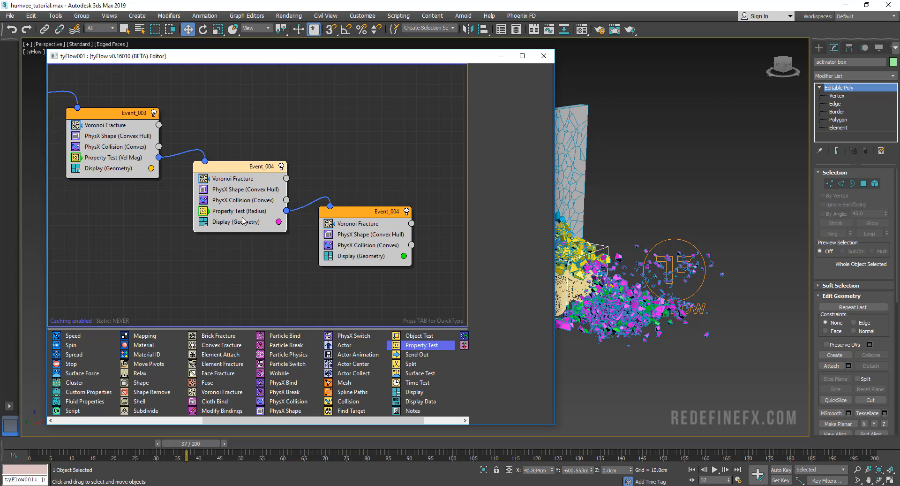
click(231, 212)
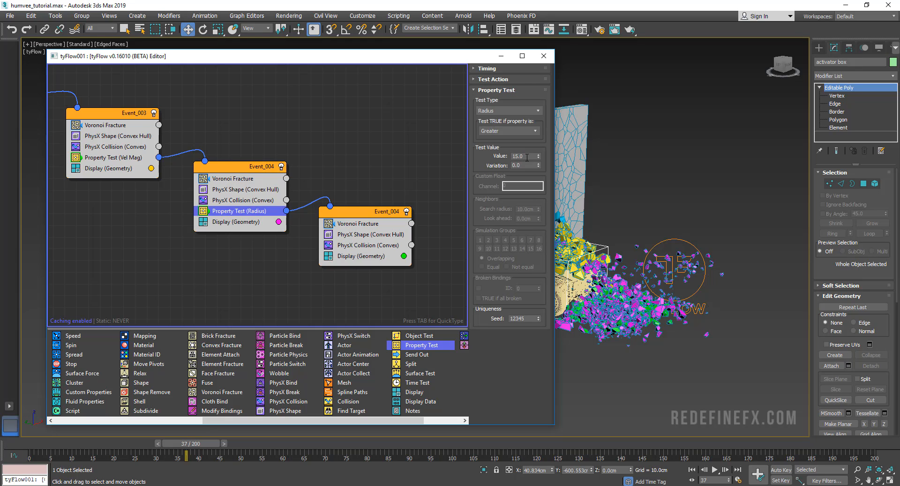
drag(527, 157, 507, 159)
key(Return)
scroll(642, 248, up, 5)
scroll(678, 240, down, 2)
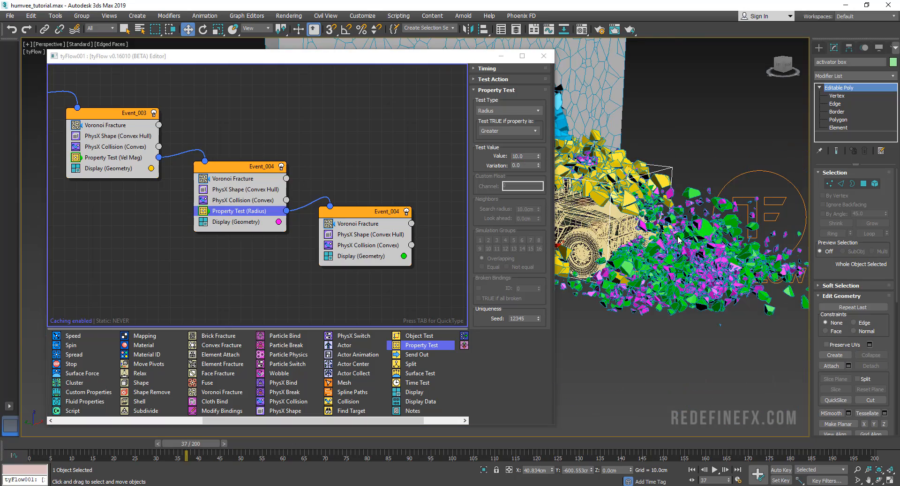
scroll(697, 241, up, 4)
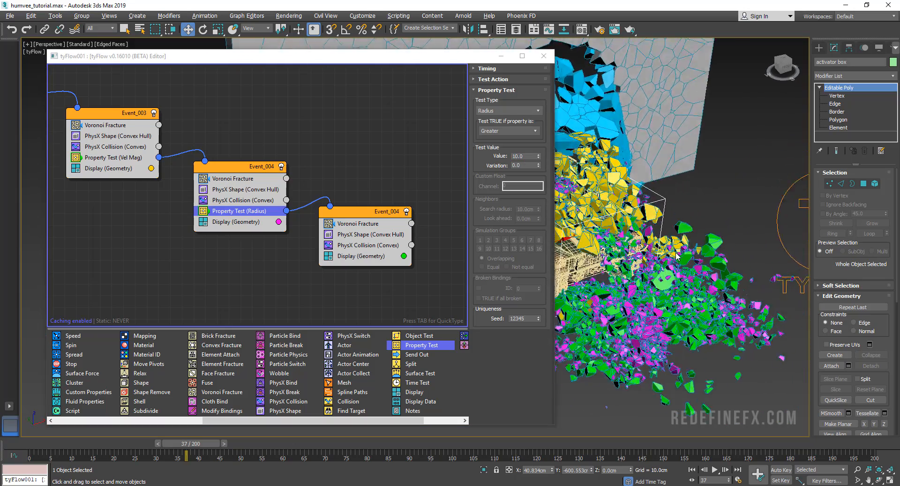
Step: Reposition the duplicate Event_004 in the flow graph and set the Radius Property Test's value to 15
drag(408, 227, 417, 238)
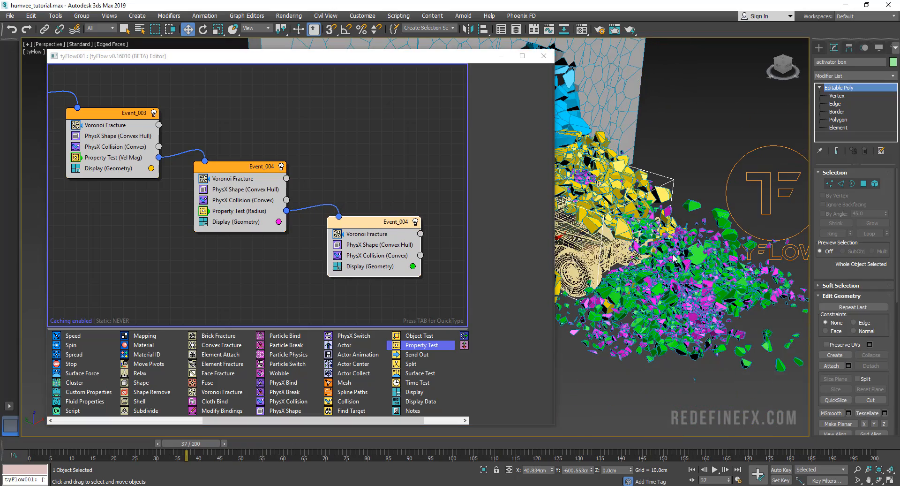
alt+middle_drag(673, 258, 668, 244)
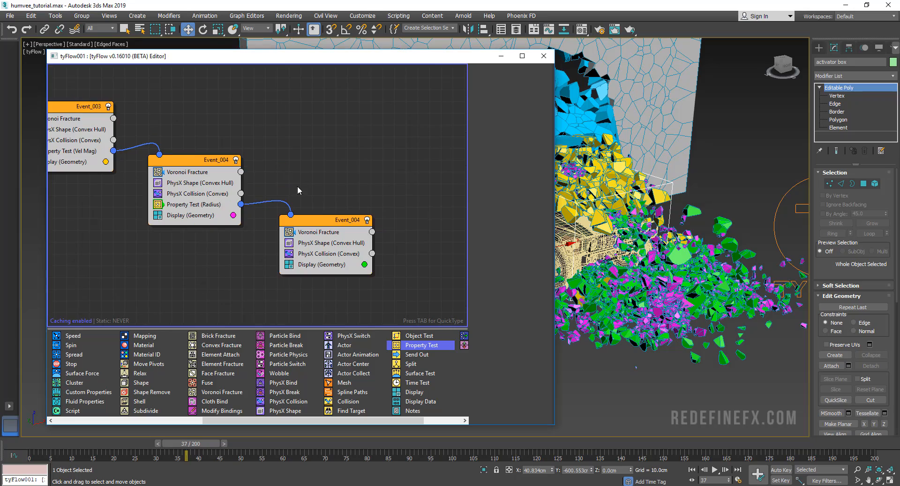
drag(335, 228, 329, 231)
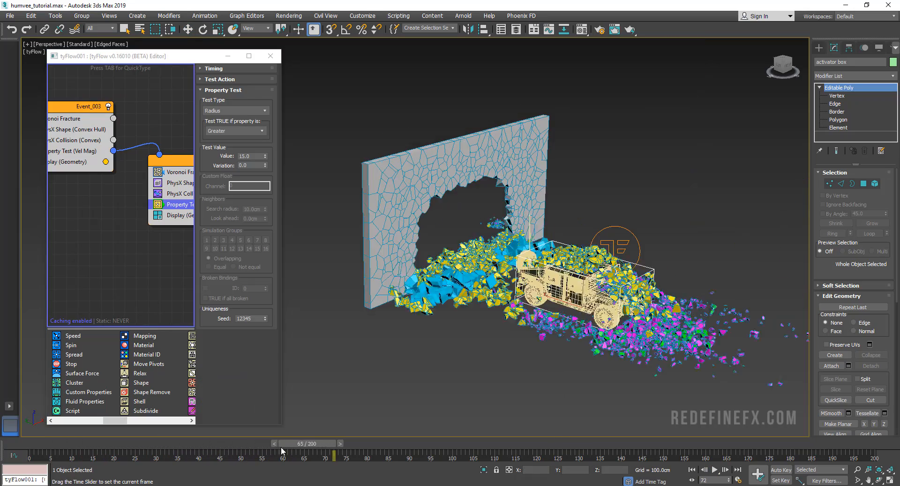
Step: Examine the debris around the wall opening and the Humvee at frames 37 and 73 from several angles
drag(283, 457, 202, 458)
key(w)
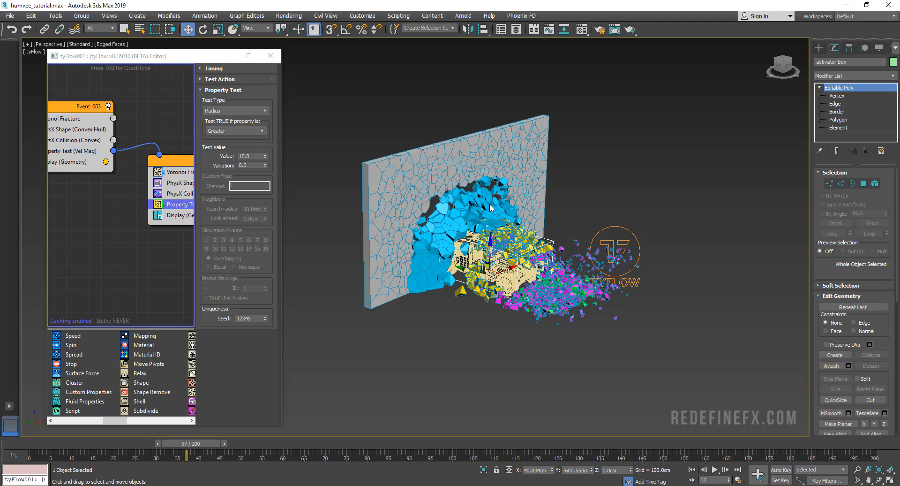
drag(194, 442, 341, 441)
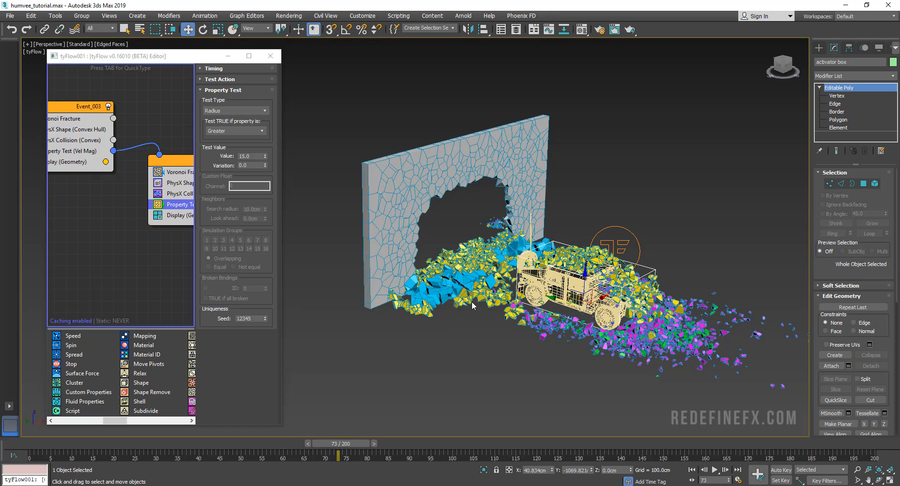
mouse_move(354, 443)
mouse_down()
mouse_move(117, 449)
mouse_move(276, 452)
mouse_move(346, 435)
mouse_up()
key(w)
alt+middle_drag(484, 277, 495, 256)
scroll(523, 237, up, 5)
scroll(521, 235, down, 4)
scroll(512, 237, up, 2)
scroll(485, 250, down, 3)
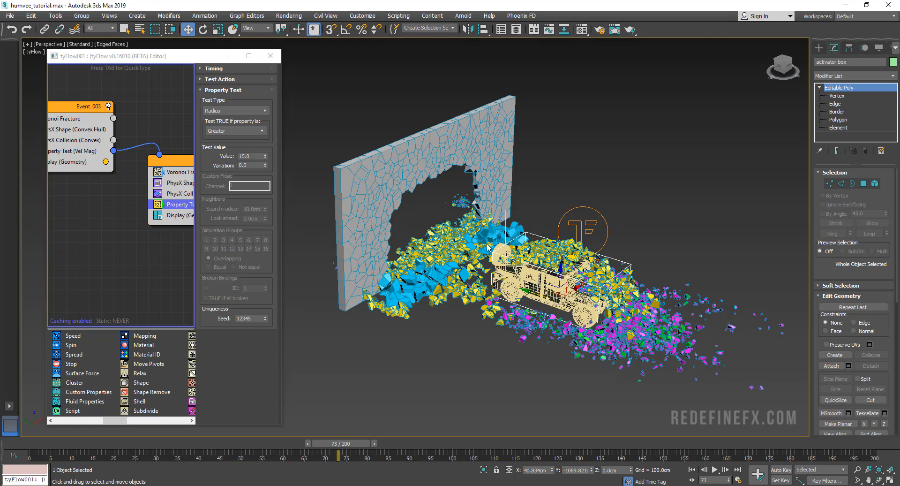
alt+middle_drag(456, 287, 464, 288)
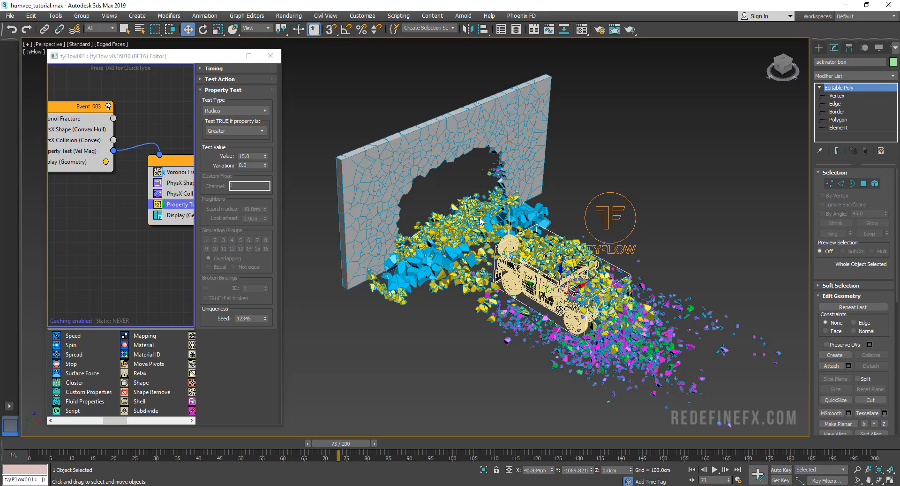
Step: Create a Plane about 4589 cm long and 4106 cm wide on the grid beneath the wall and the Humvee
click(819, 47)
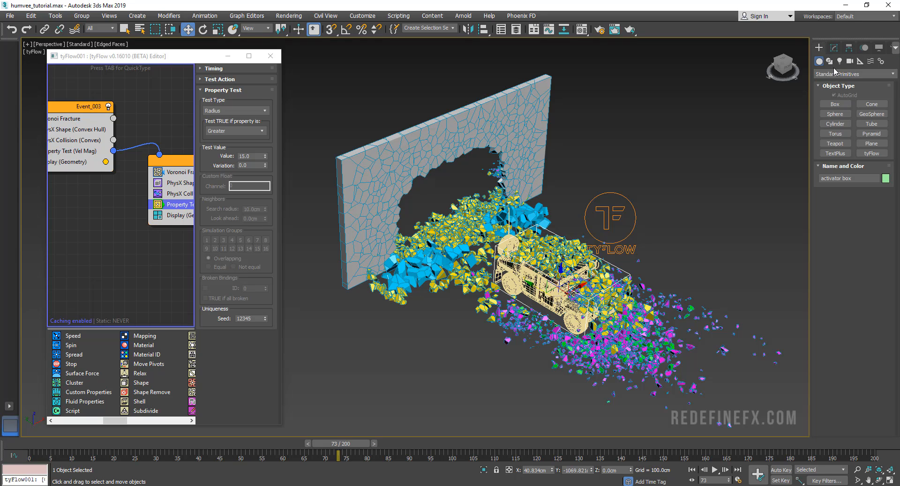
click(871, 143)
alt+middle_drag(527, 201, 556, 220)
scroll(555, 235, down, 5)
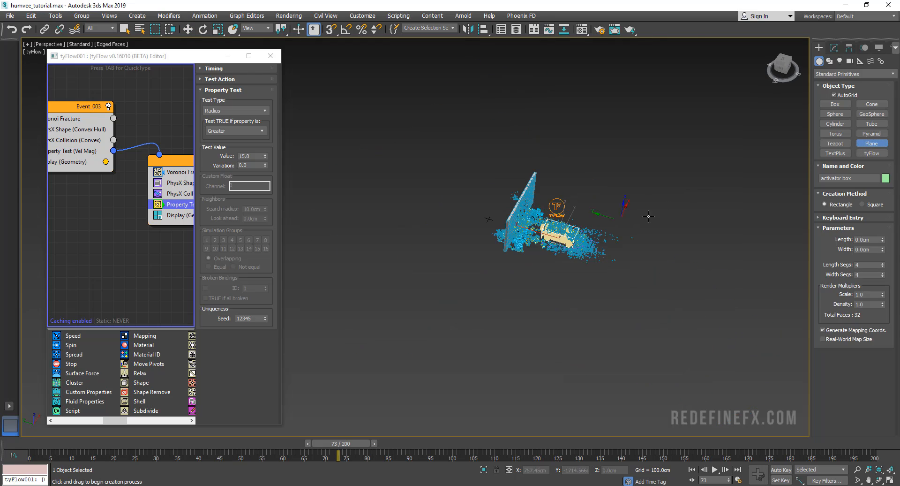
drag(693, 184, 296, 271)
right_click(479, 291)
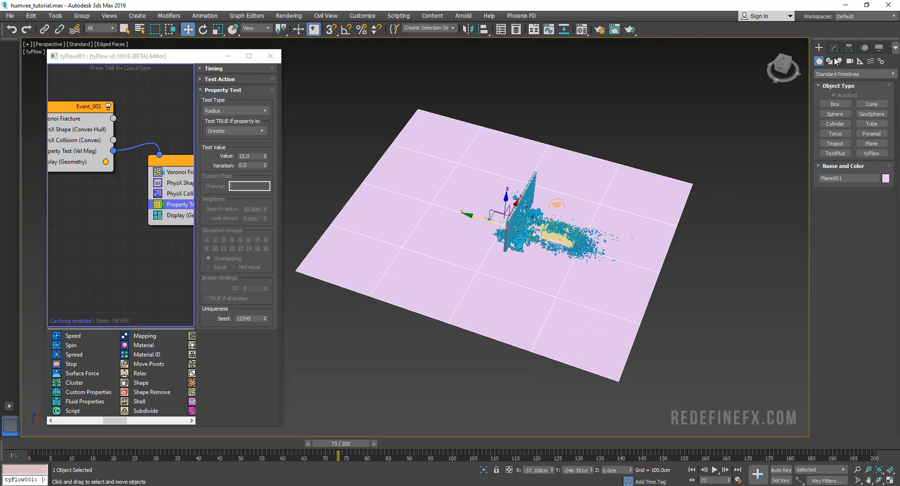
Step: Rename the new plane as ground and enable Display as Box in its object properties
click(835, 47)
click(840, 61)
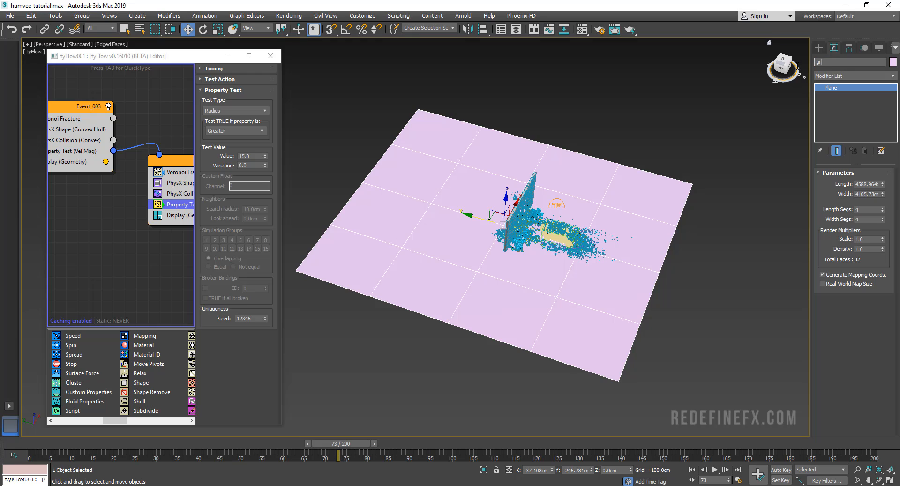
key(Return)
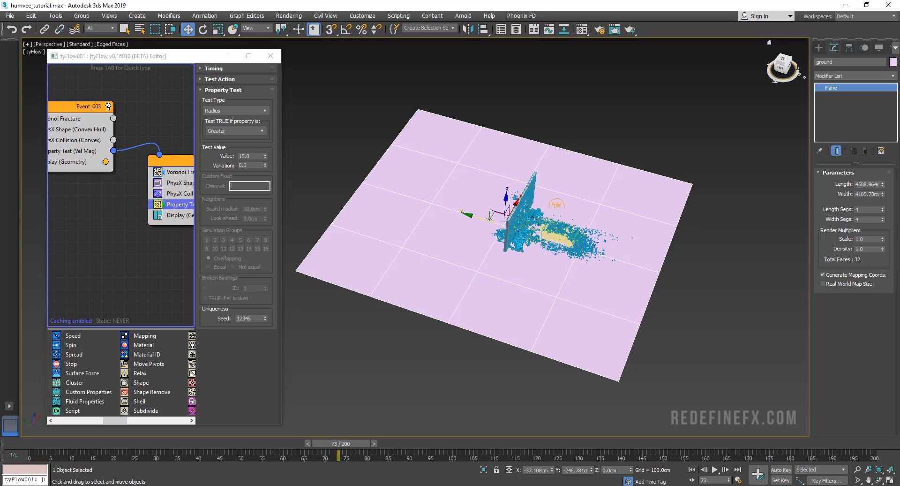
right_click(513, 268)
click(534, 334)
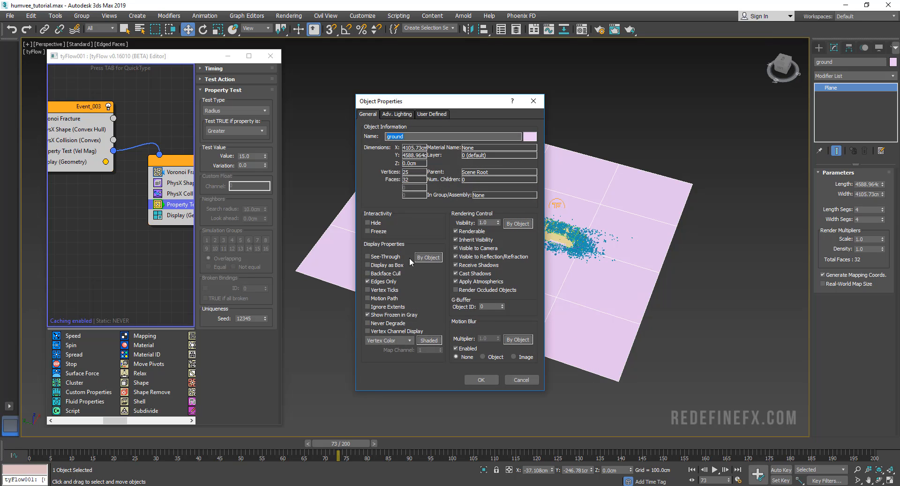
click(389, 264)
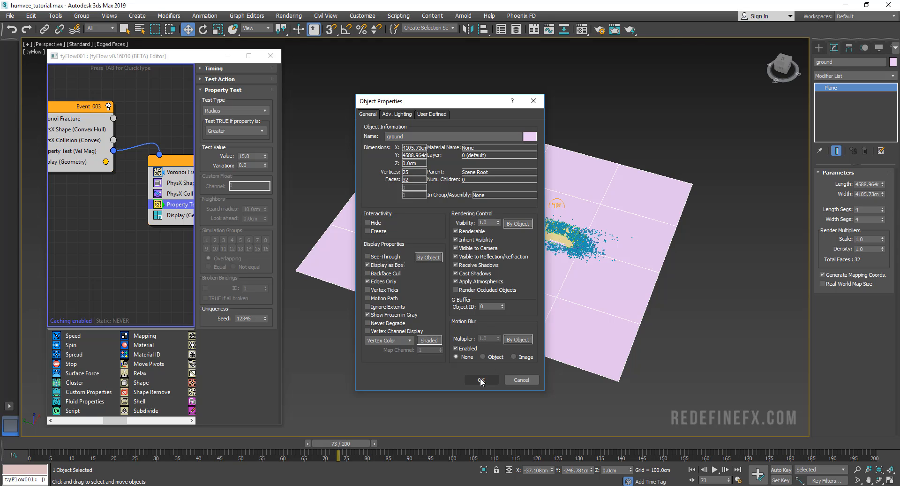
click(482, 380)
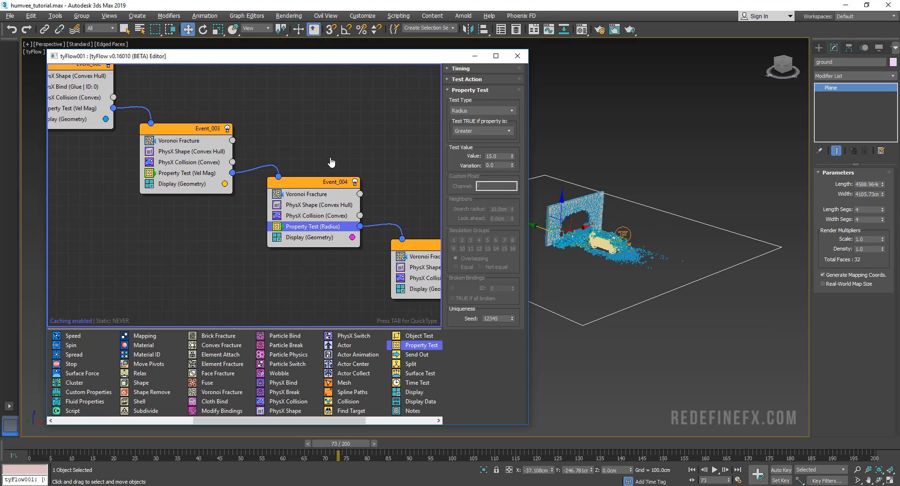
Step: Open Event_002's Velocity Magnitude Property Test and check the blue fragments near the wall opening, scrubbing from frame 73 back to 36
middle_drag(332, 162, 334, 162)
middle_drag(176, 137, 309, 221)
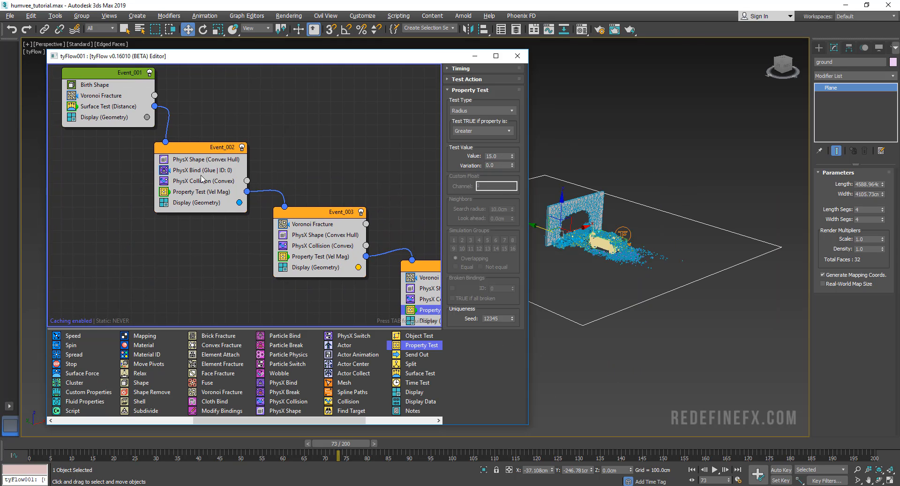
scroll(643, 235, up, 10)
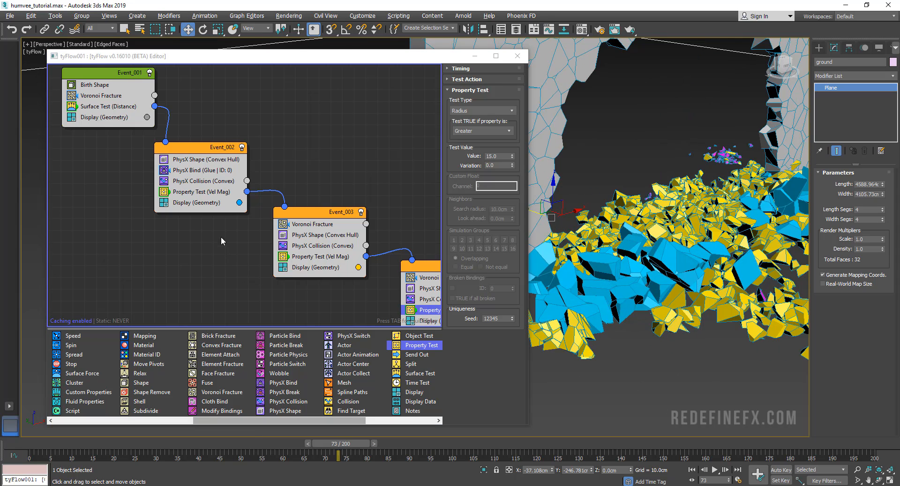
middle_drag(198, 193, 188, 187)
click(206, 188)
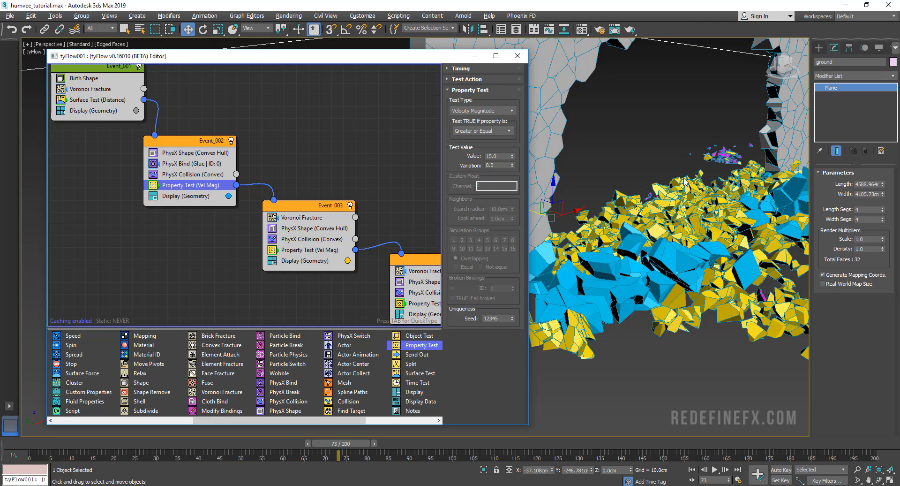
click(336, 446)
drag(336, 450, 182, 450)
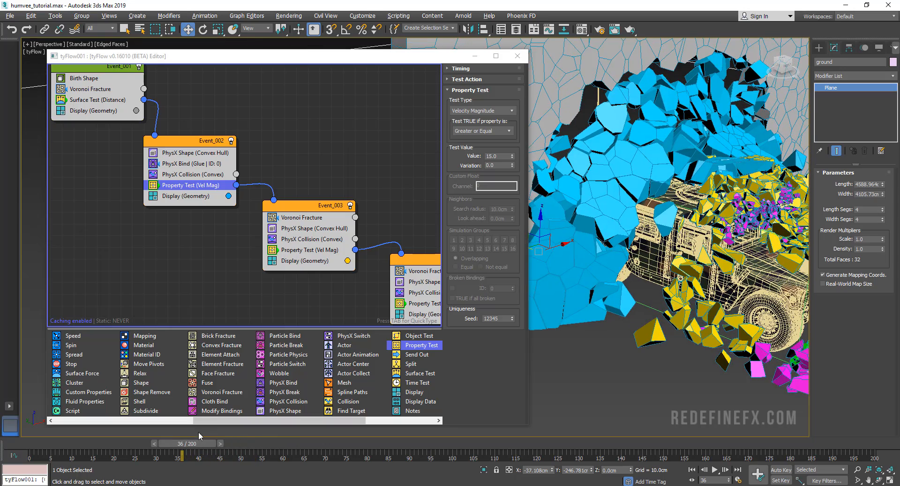
Step: Return to frame 0 and add a Surface Test to Event_002 that tests by distance to surface
drag(194, 446, 342, 455)
key(w)
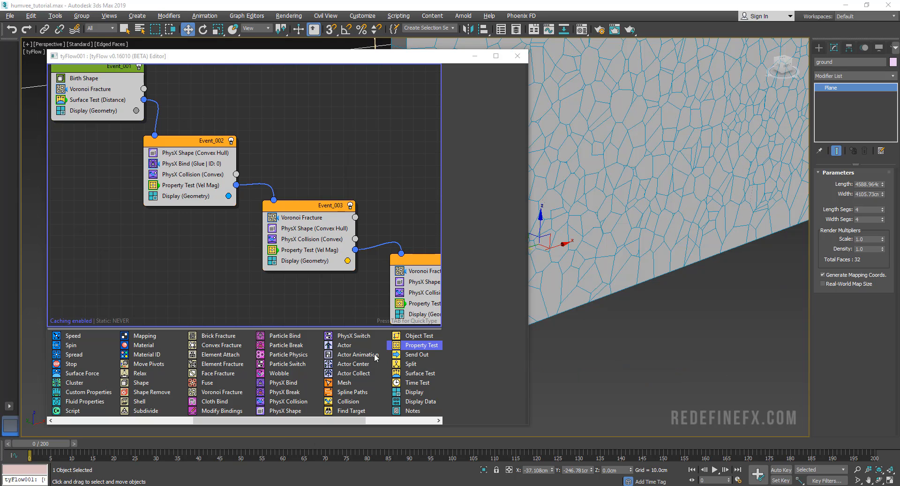
scroll(406, 375, down, 1)
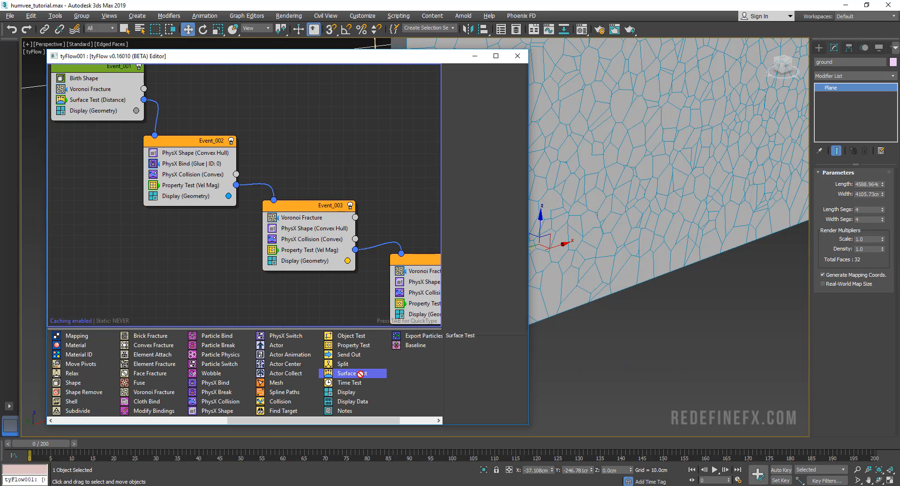
drag(383, 369, 186, 194)
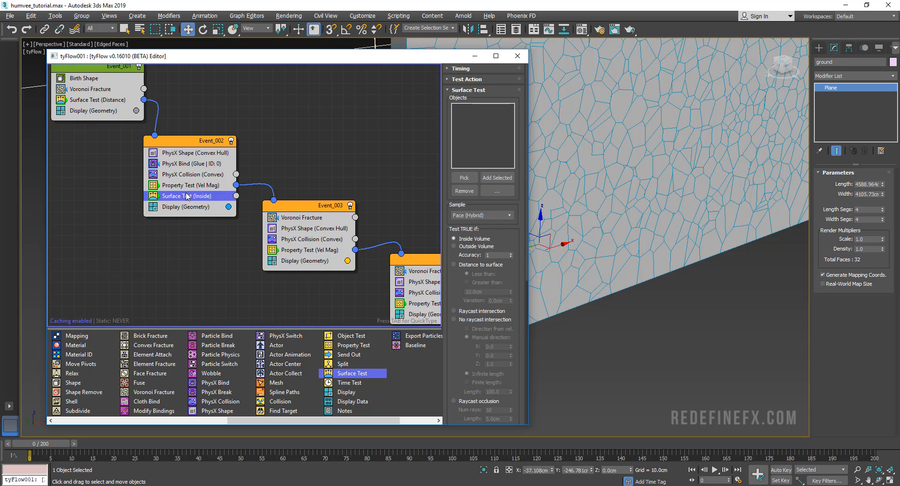
click(479, 264)
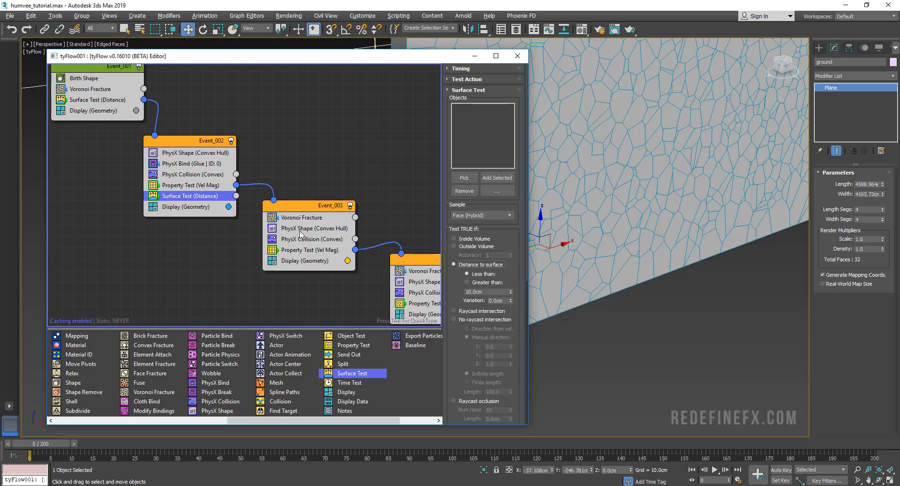
Step: Pick the ground plane as the object for Event_002's Surface Test
click(464, 177)
scroll(648, 310, down, 8)
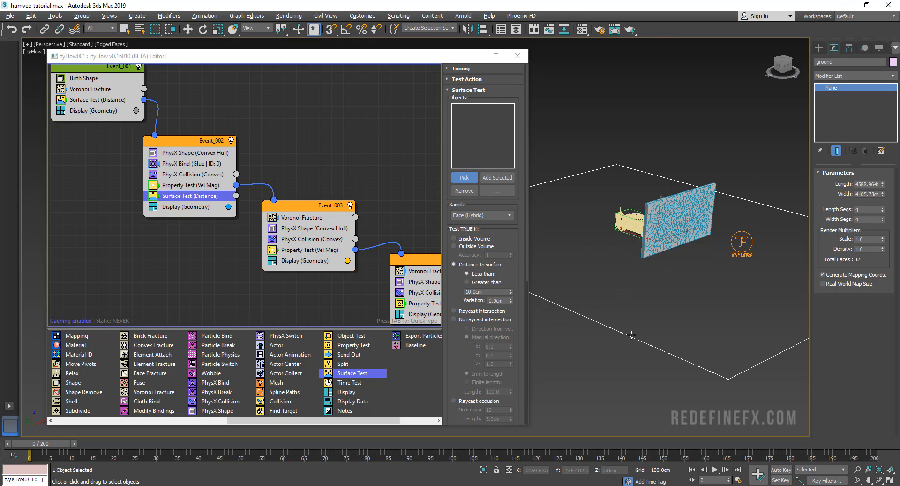
click(632, 334)
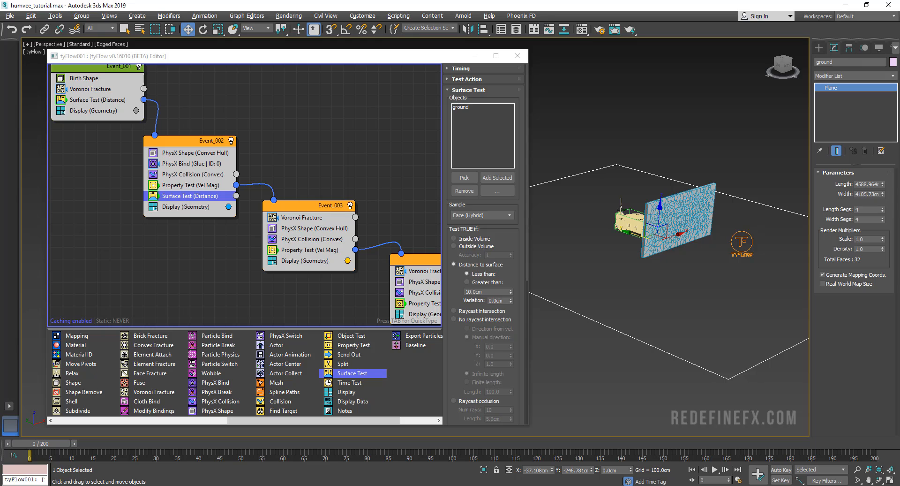
scroll(632, 207, up, 10)
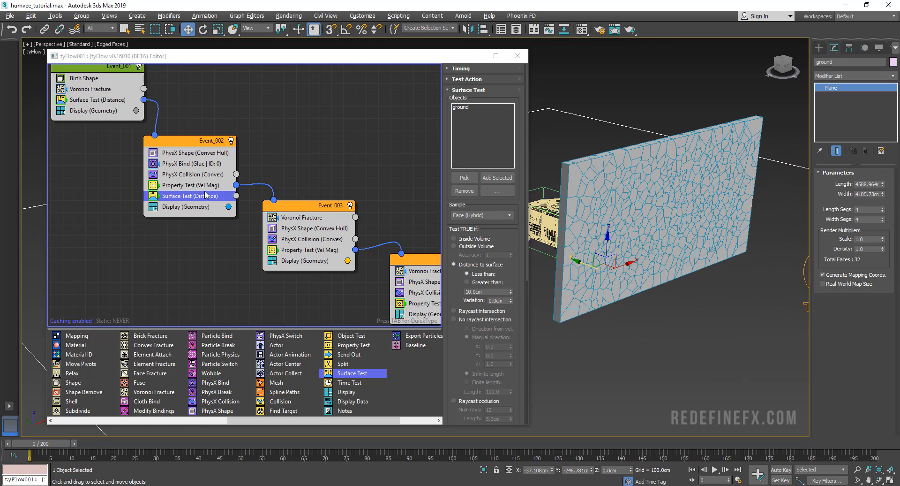
scroll(690, 313, down, 10)
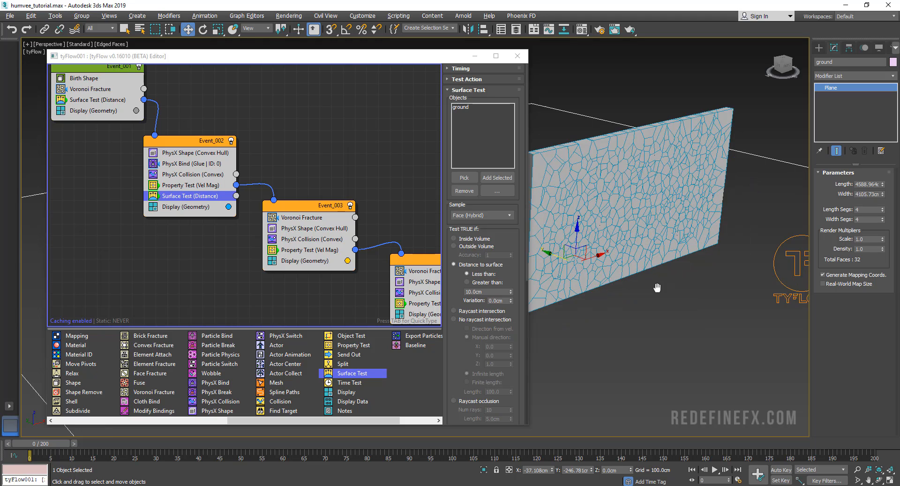
Step: Duplicate the last event in the chain, the one with green display, and place the copy beside Event_002 on its unconnected side
middle_drag(352, 219, 237, 154)
scroll(277, 181, down, 3)
scroll(367, 203, down, 1)
middle_drag(331, 203, 274, 207)
drag(387, 216, 342, 285)
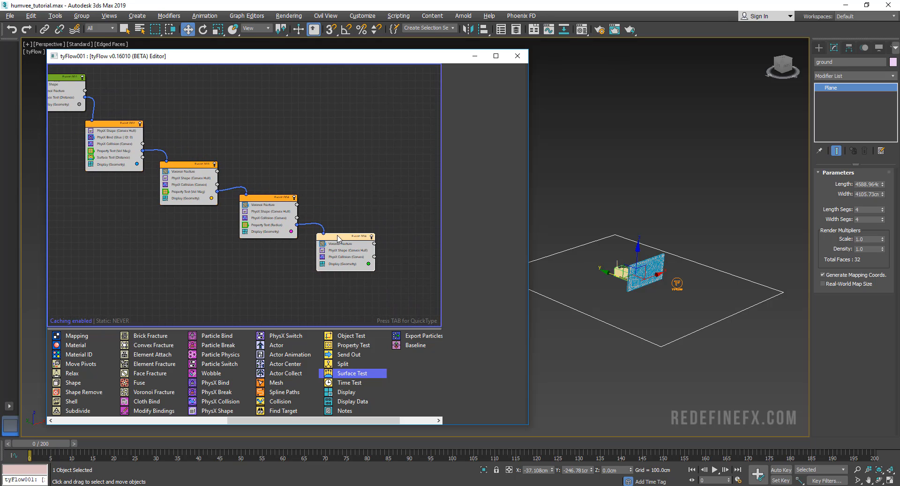
right_click(340, 238)
click(350, 241)
right_click(104, 217)
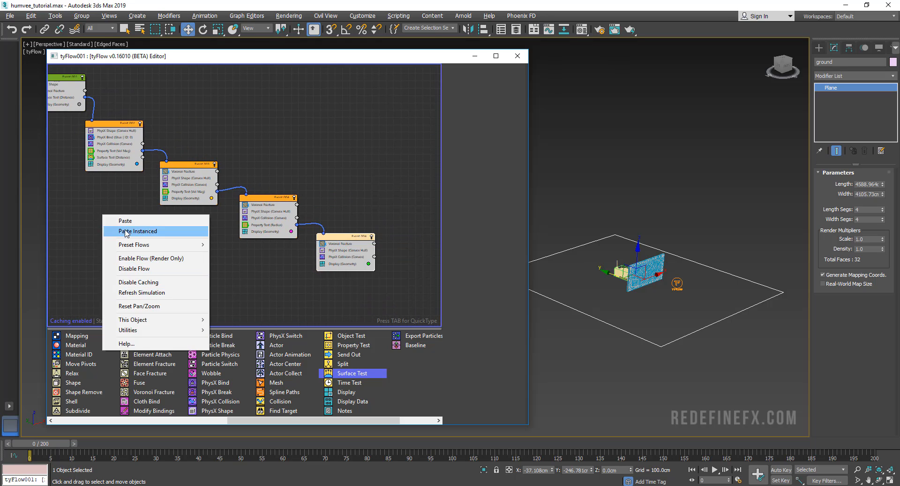
click(124, 221)
middle_drag(134, 190, 301, 201)
drag(279, 227, 169, 181)
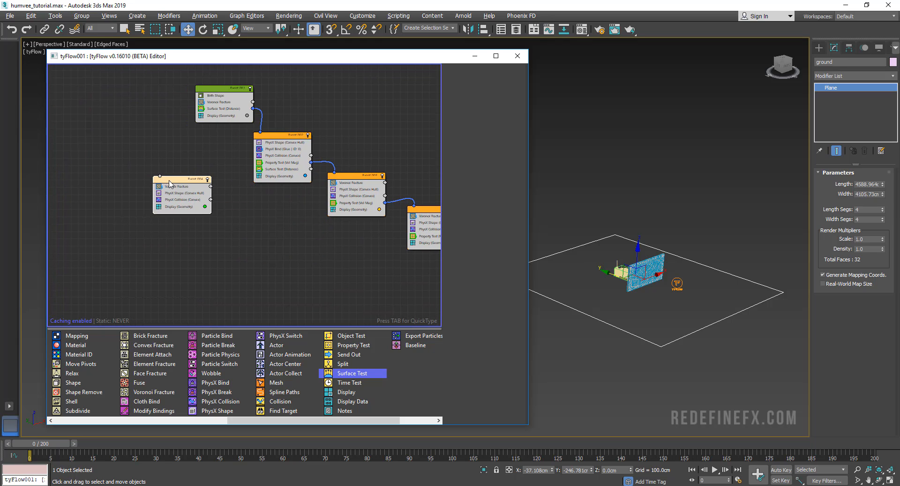
Step: Change the duplicated event's display color to white
click(196, 207)
click(205, 206)
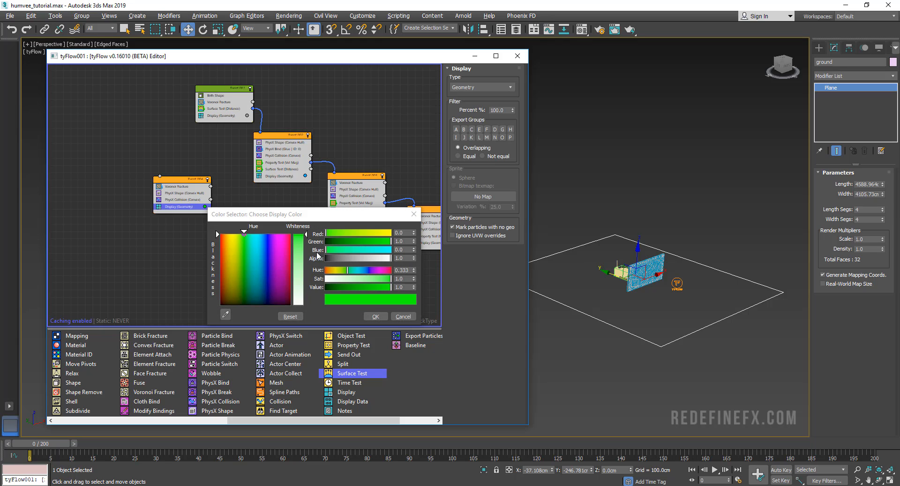
click(299, 303)
click(374, 316)
Step: Switch the output side of Event_002's Surface Test and connect it to the white duplicated Event_004
scroll(269, 169, up, 3)
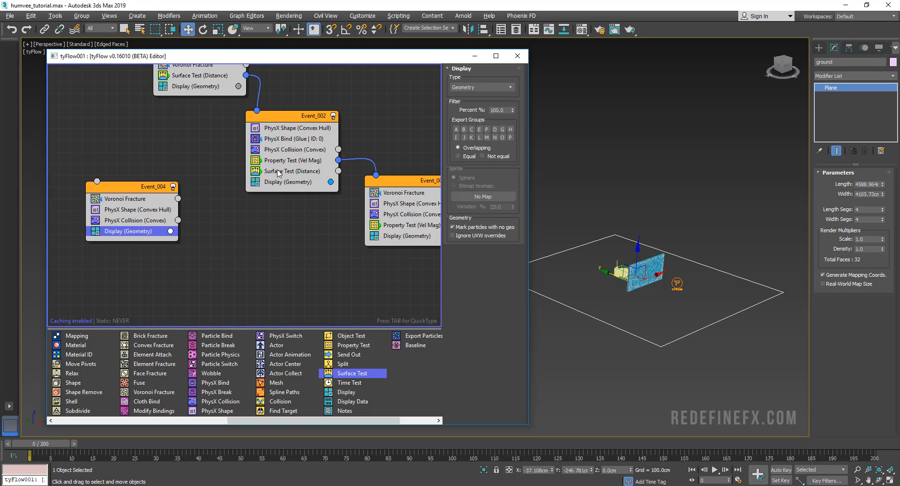
click(279, 172)
right_click(277, 173)
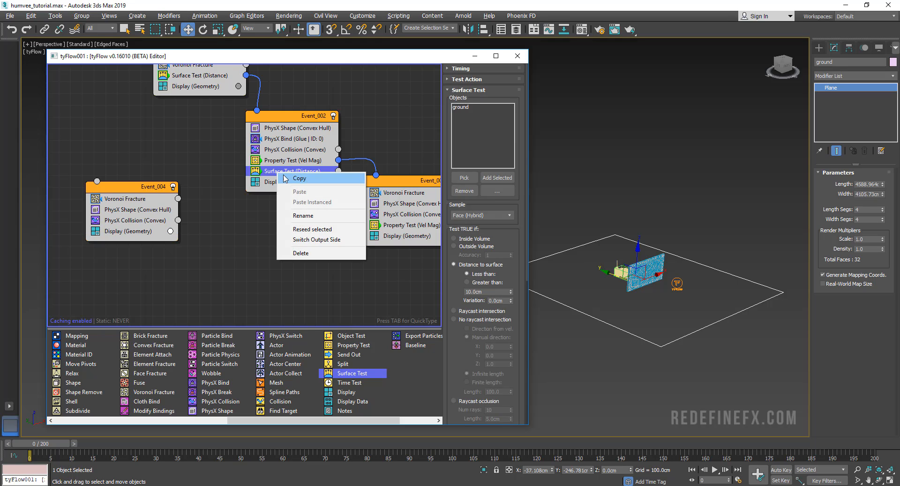
click(314, 240)
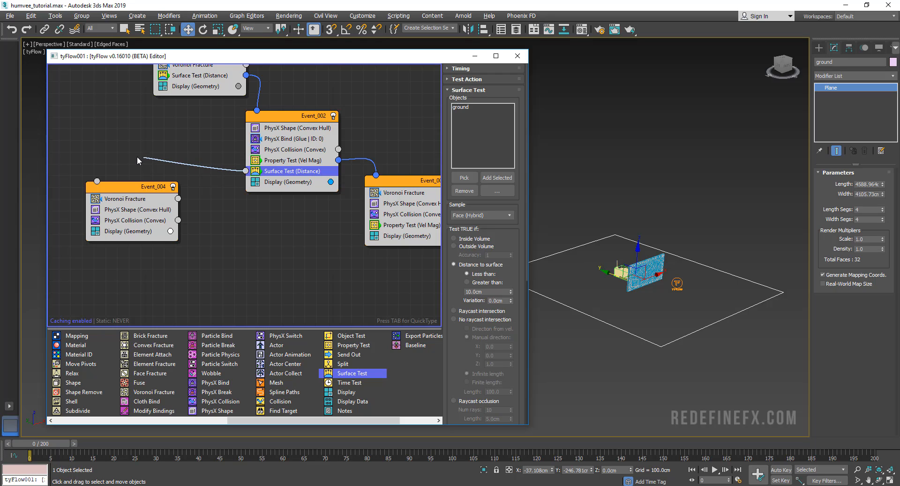
drag(138, 157, 100, 181)
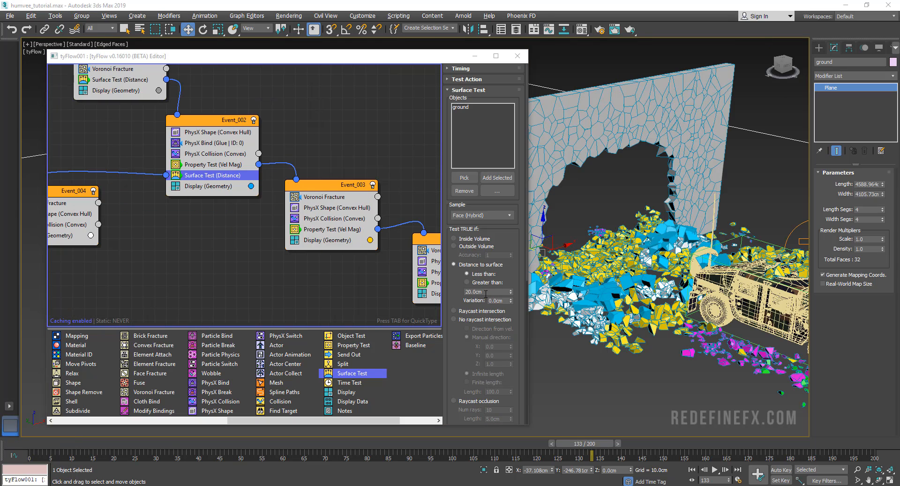
Step: Check the Surface Test distance, narrow the tyFlow editor, and examine the white fragments near the ground between frames 78 and 100
drag(486, 292, 461, 296)
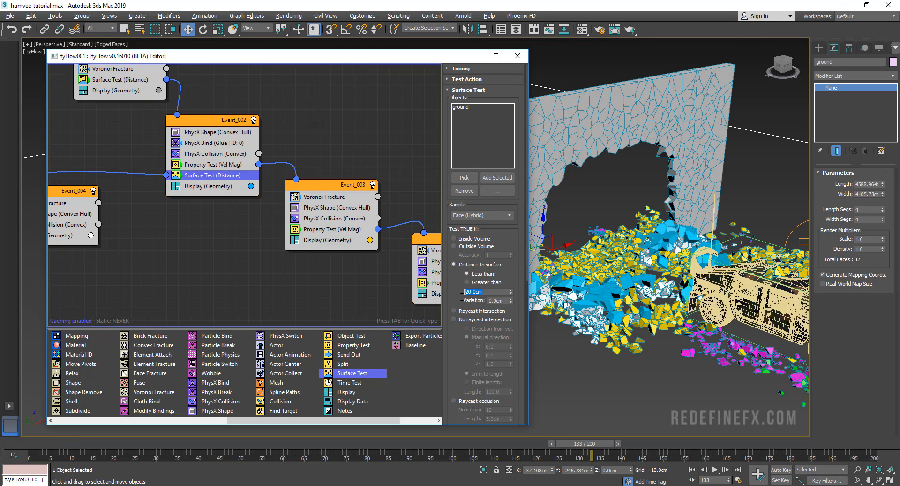
drag(568, 438, 343, 438)
drag(529, 317, 423, 317)
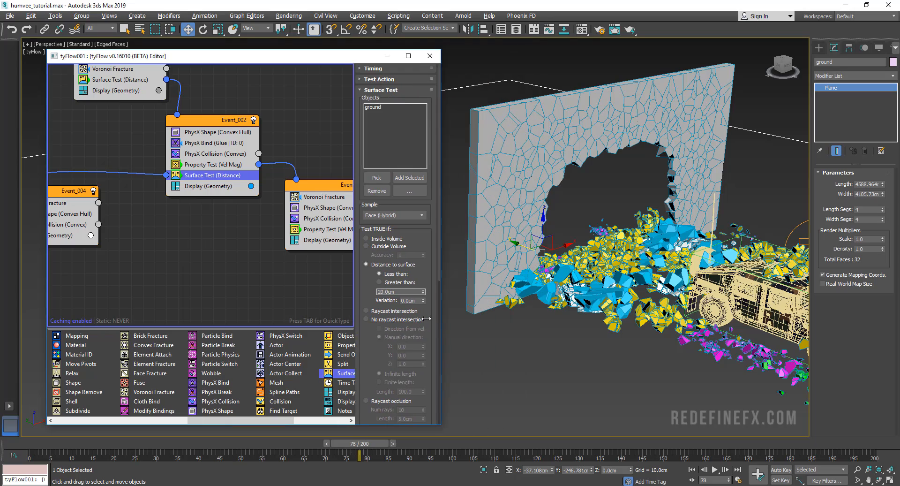
drag(367, 444, 400, 452)
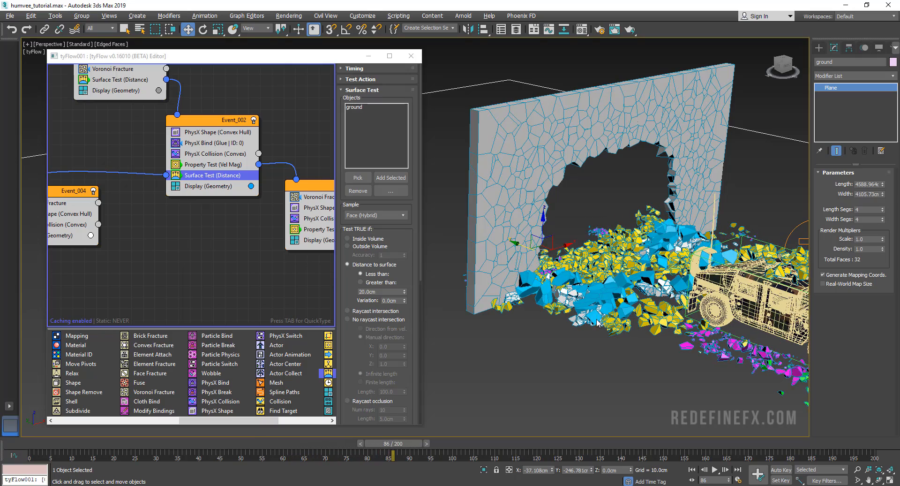
drag(404, 448, 461, 448)
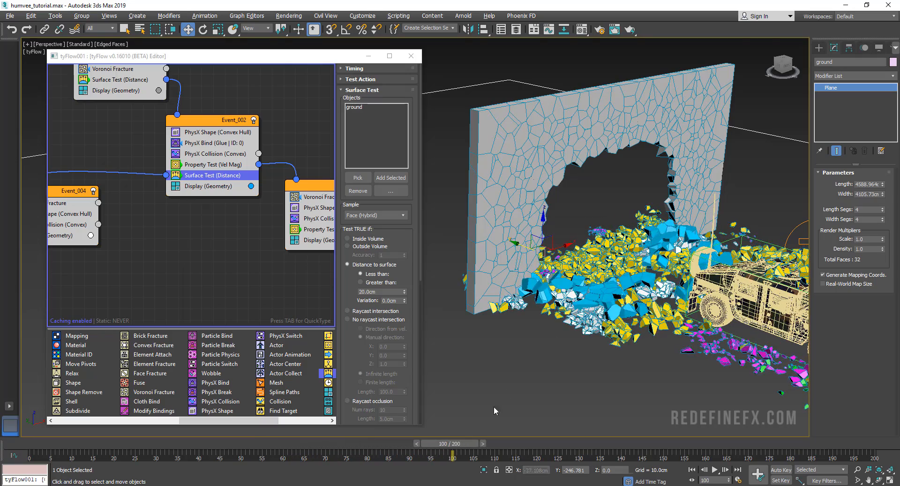
scroll(581, 319, up, 5)
scroll(678, 235, up, 1)
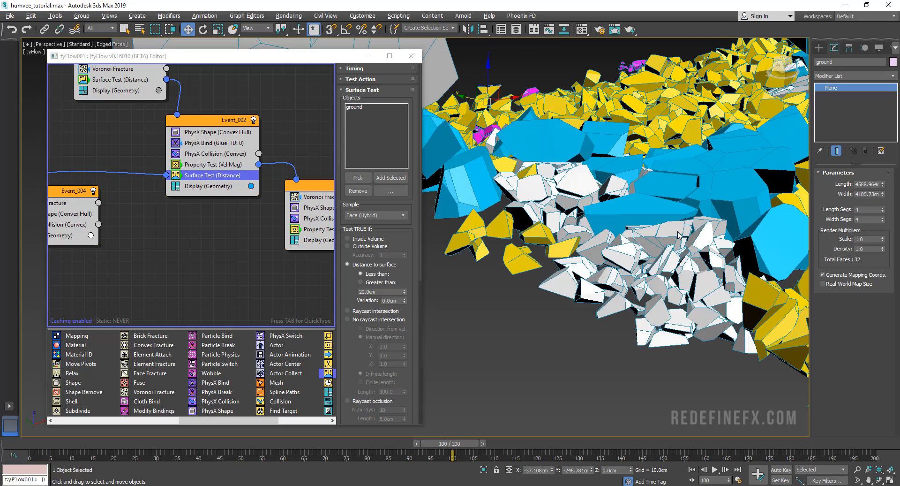
scroll(683, 248, down, 8)
scroll(736, 216, up, 4)
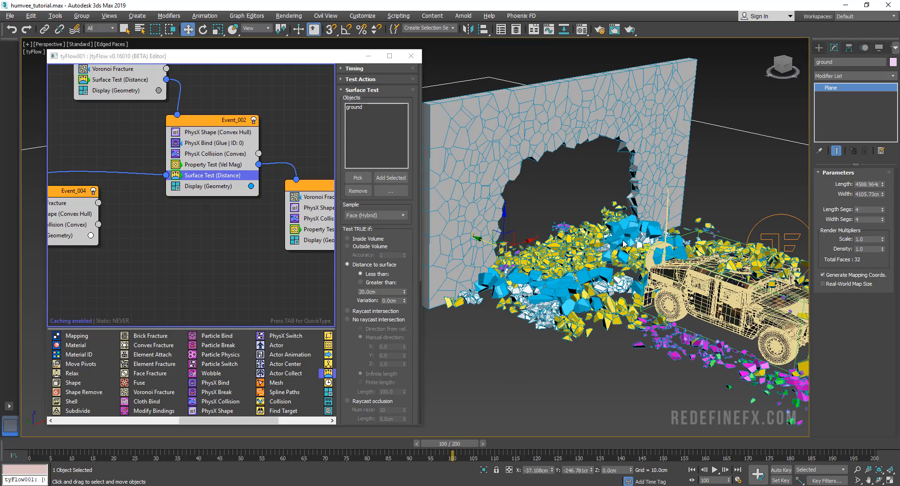
drag(446, 445, 416, 456)
key(w)
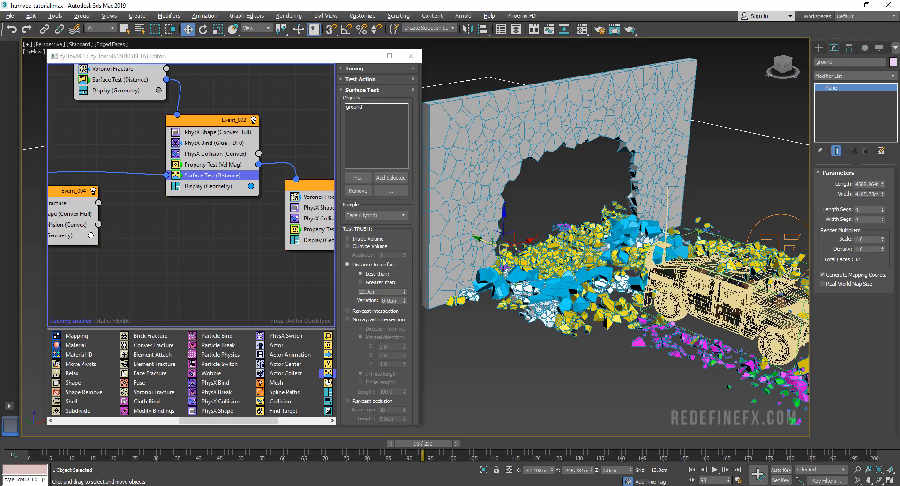
middle_drag(704, 305, 636, 302)
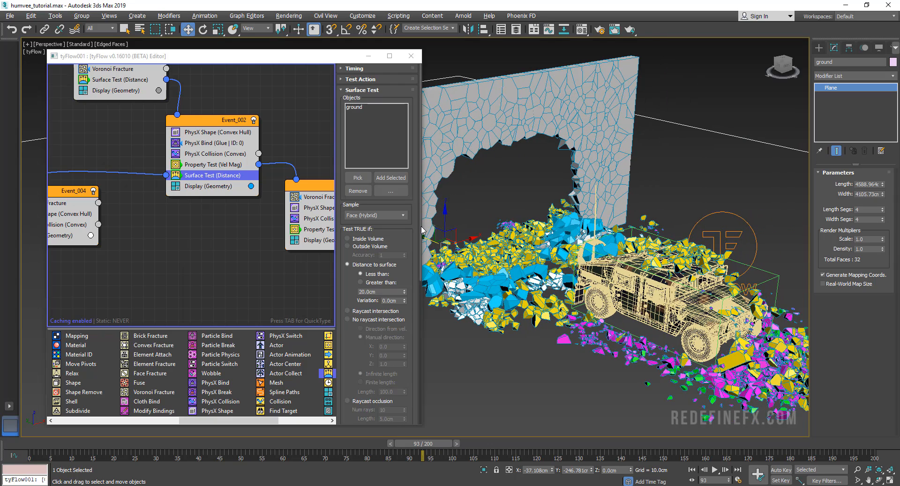
Step: Widen the tyFlow editor again and review Event_003's Voronoi Fracture settings against the debris at frame 93
drag(422, 230, 526, 230)
click(329, 197)
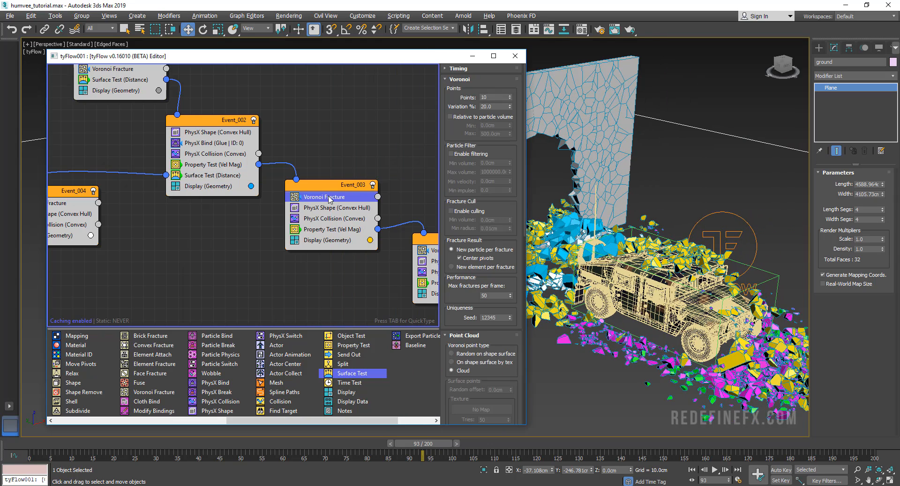
alt+middle_drag(615, 314, 718, 363)
alt+middle_drag(632, 238, 644, 283)
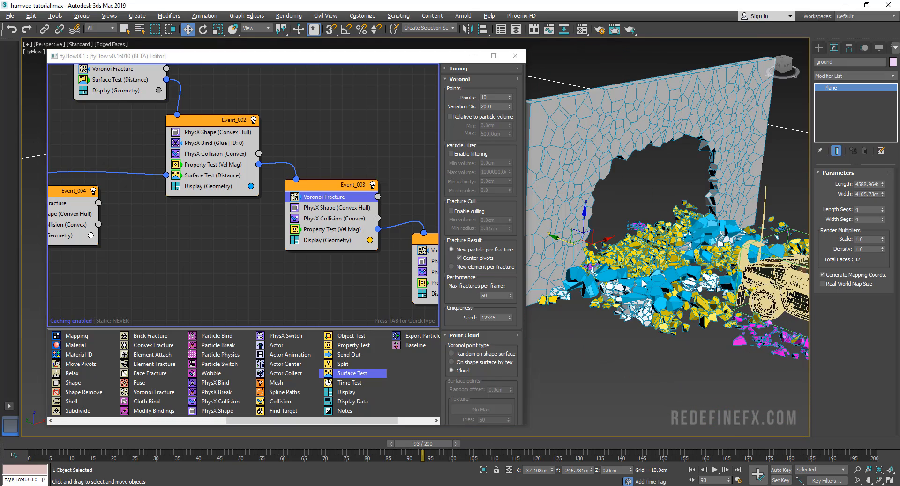
Step: Set the white Event_004's Voronoi Fracture to 5 points with 50% variation at frame 0, and scrub forward to check the fragments
middle_drag(209, 235, 295, 250)
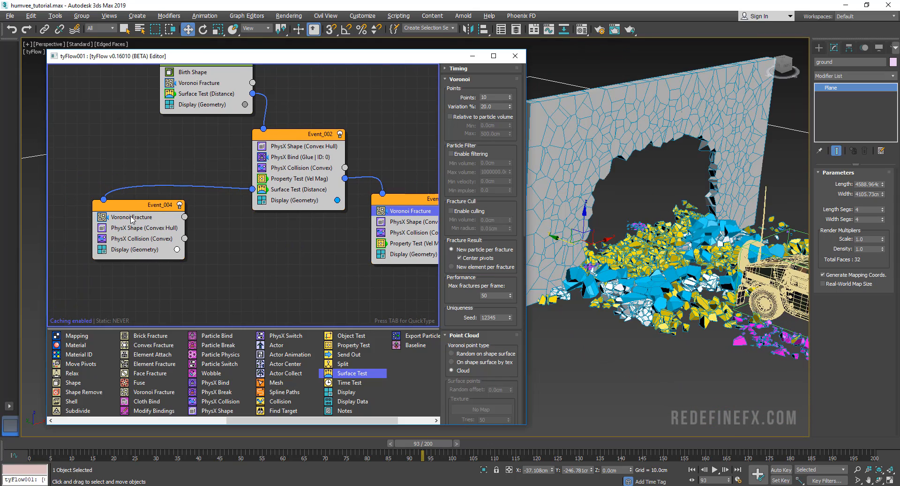
click(132, 217)
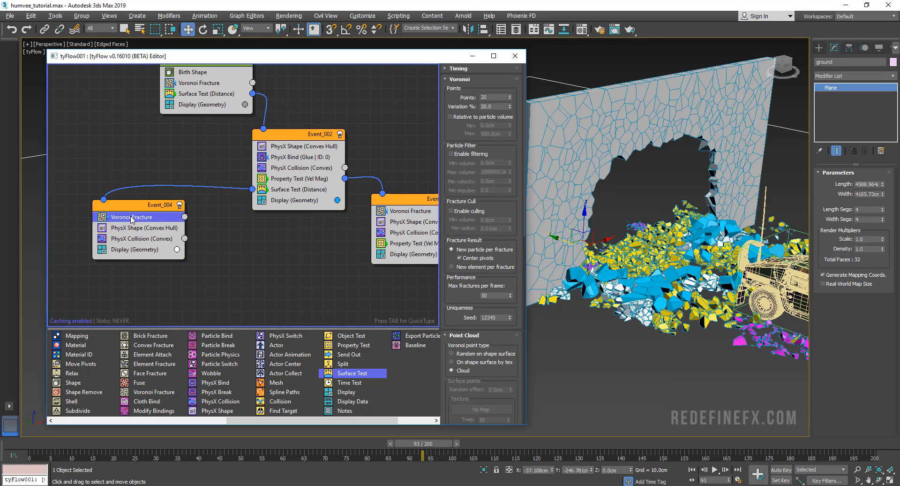
double_click(496, 97)
drag(424, 443, 9, 446)
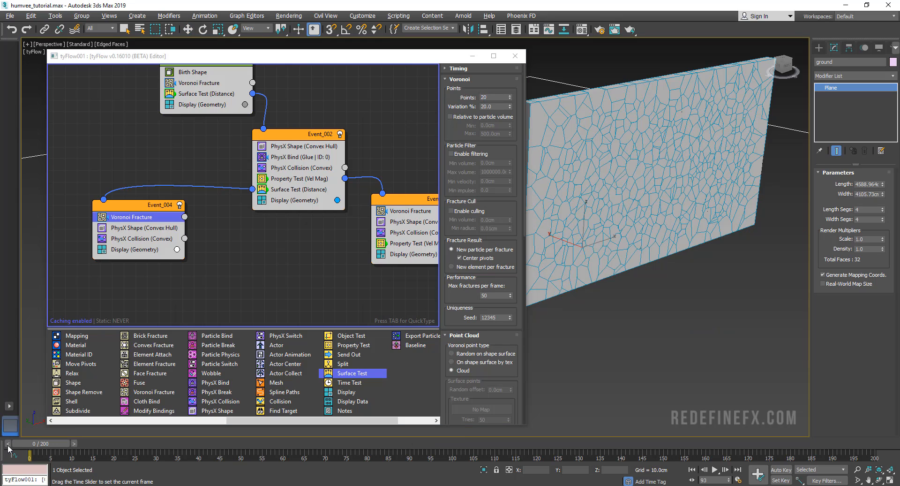
double_click(494, 97)
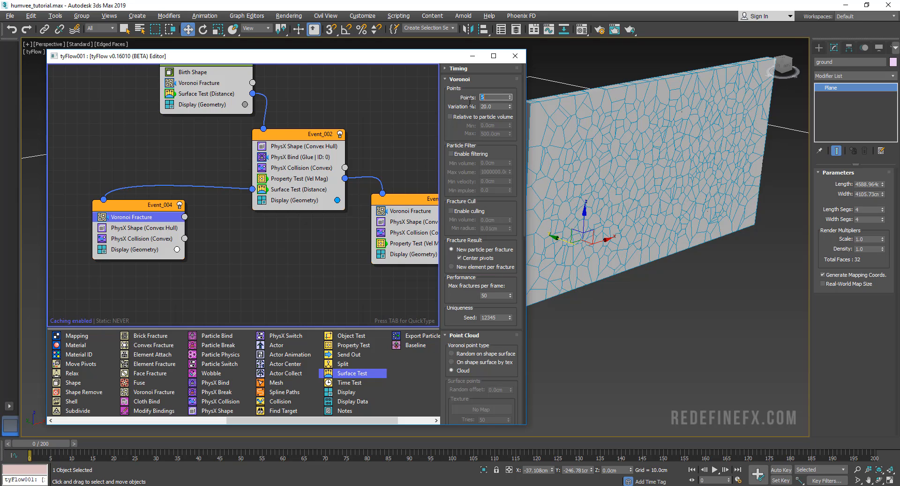
key(Tab)
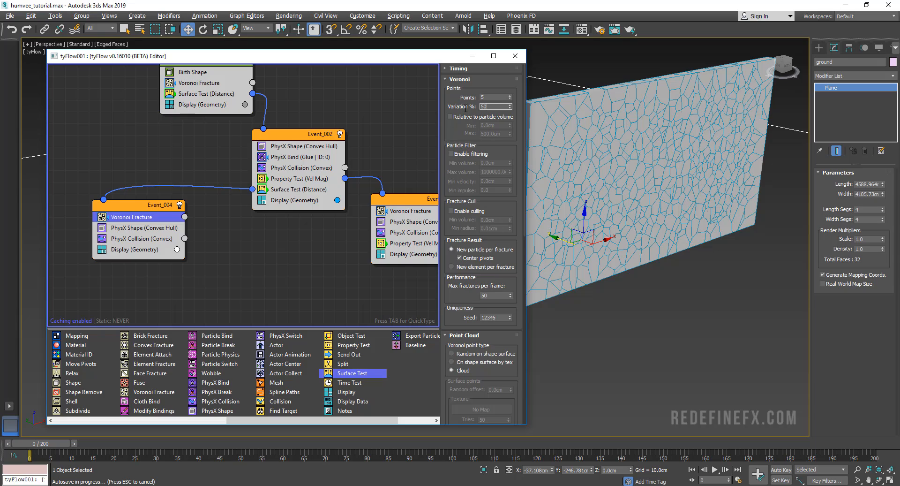
drag(42, 443, 590, 465)
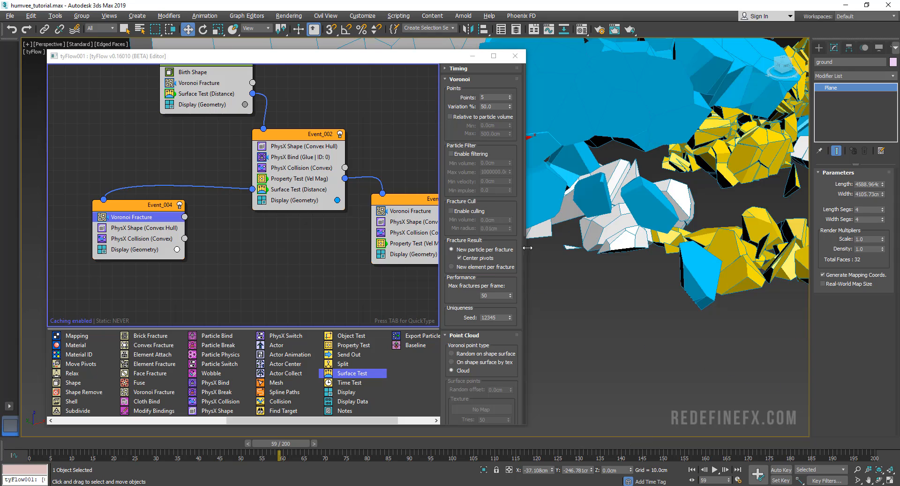
Step: Review the test types available in the Radius Property Test of the magenta Event_004
middle_drag(384, 255, 203, 235)
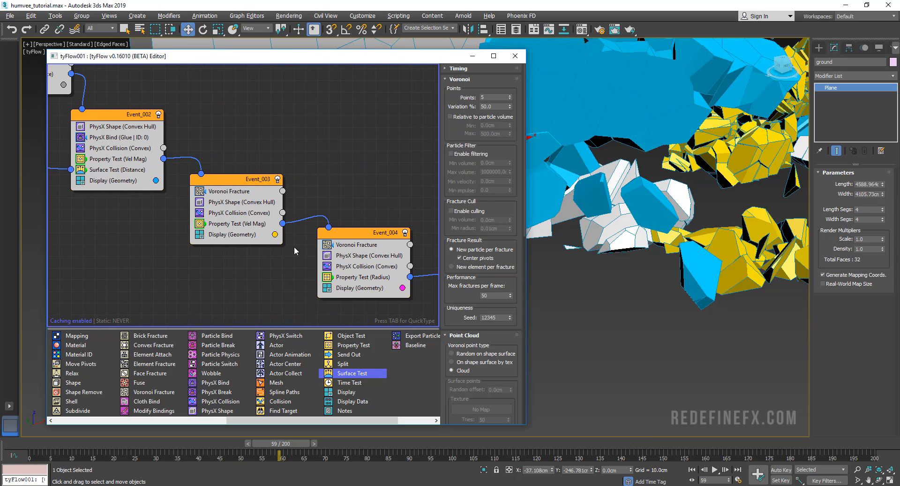
middle_drag(295, 251, 315, 252)
click(379, 279)
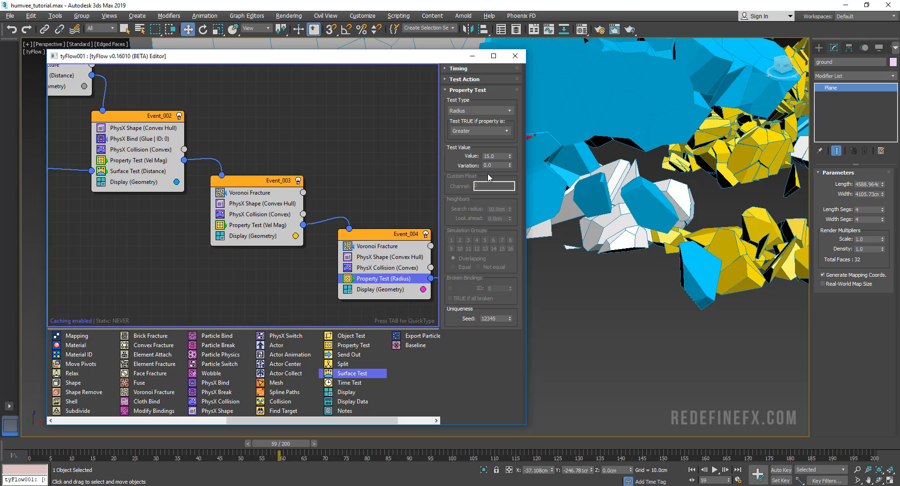
click(483, 111)
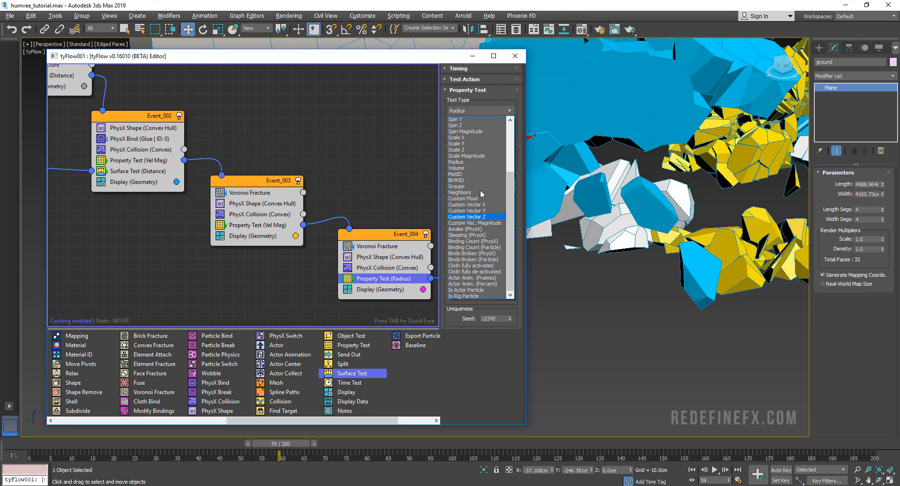
scroll(483, 185, up, 1)
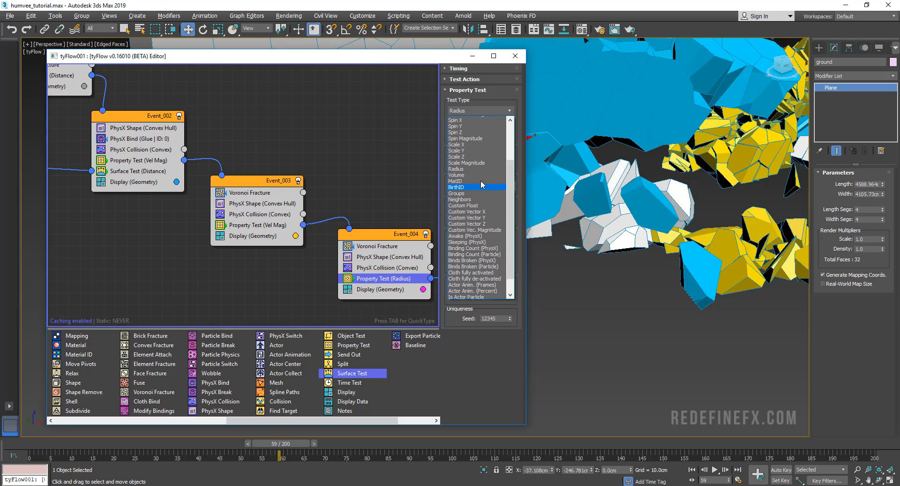
scroll(483, 185, up, 3)
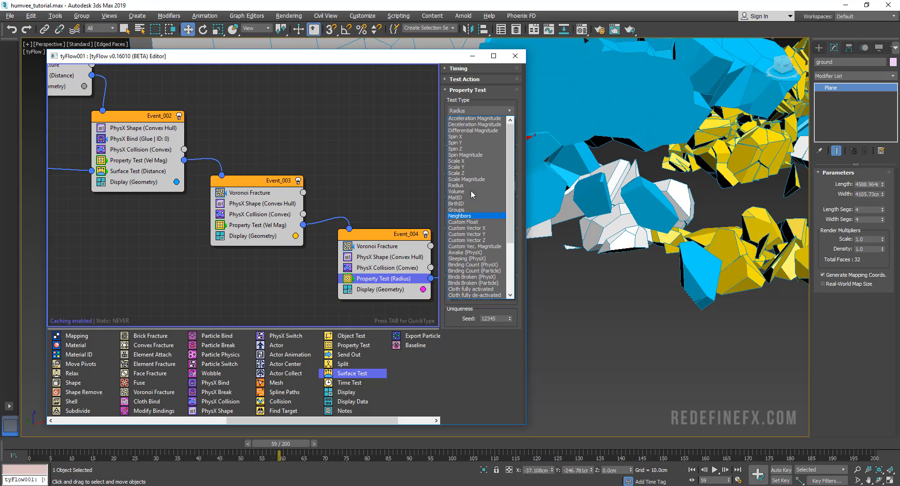
scroll(472, 194, up, 3)
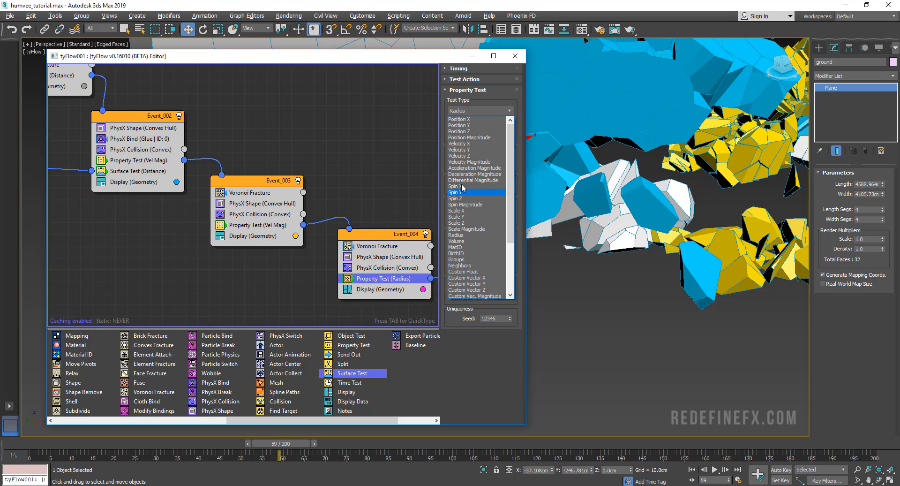
drag(510, 219, 505, 281)
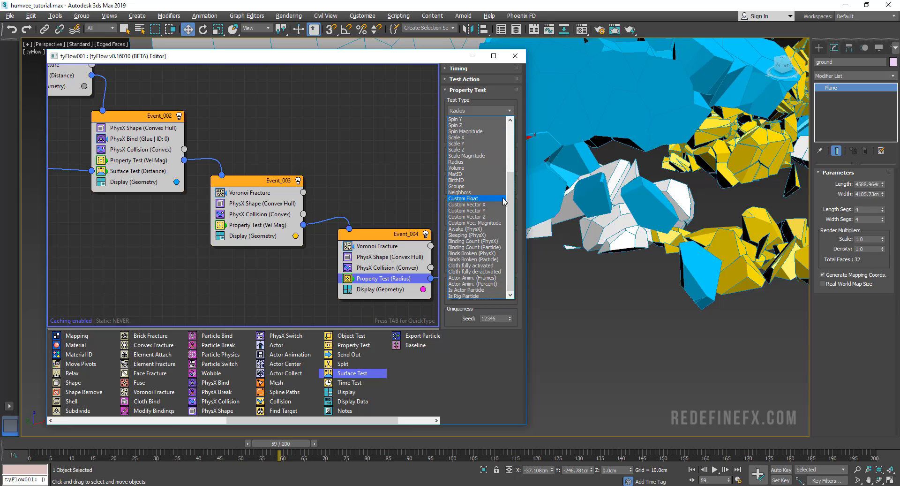
mouse_move(511, 193)
mouse_down()
mouse_move(510, 143)
mouse_move(511, 197)
mouse_up()
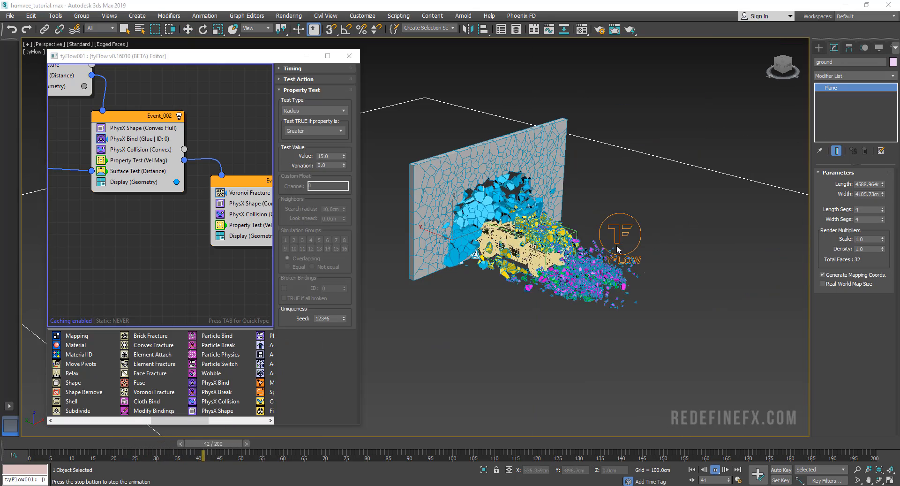
Step: Play the simulation from frame 7, and scrub back to frame 41 to examine the debris around the Humvee
click(61, 444)
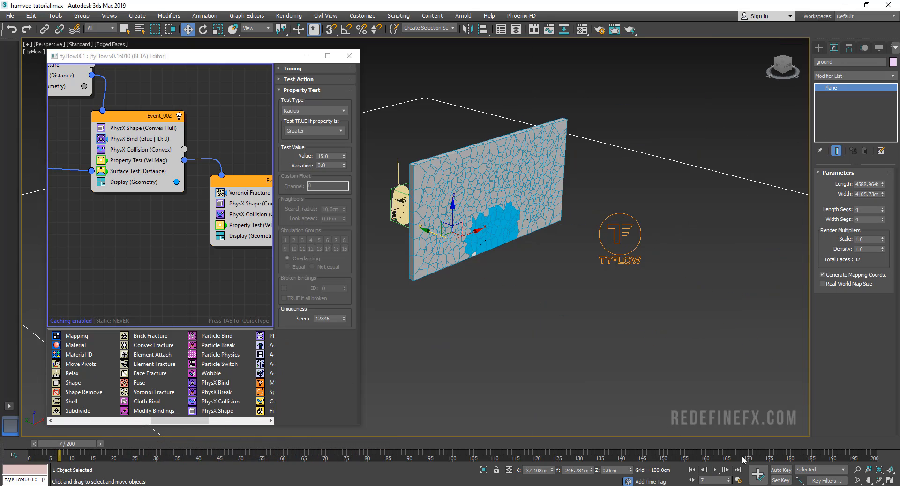
click(714, 470)
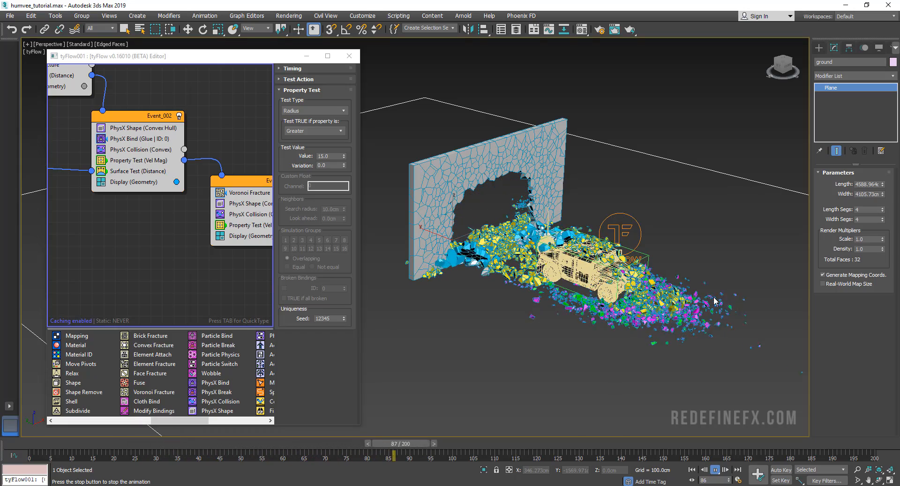
click(689, 449)
drag(689, 449, 203, 438)
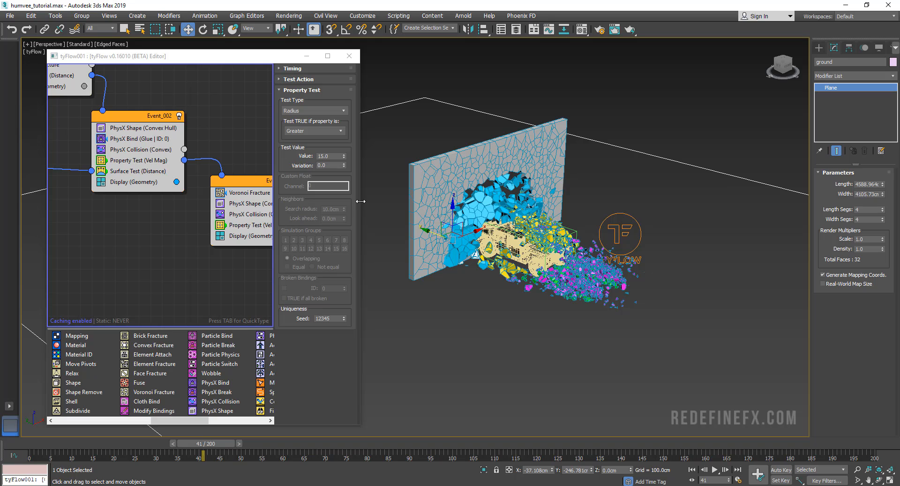
Step: Widen the tyFlow editor and review the whole event chain from Event_001 to the green Event_004
drag(360, 200, 439, 201)
middle_drag(64, 124, 186, 192)
scroll(182, 186, down, 5)
drag(439, 230, 719, 231)
scroll(422, 236, up, 6)
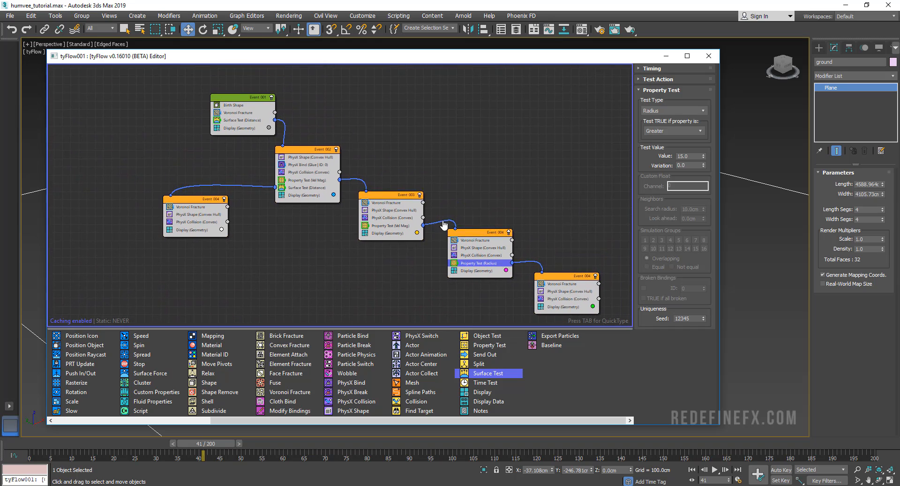
scroll(429, 213, up, 4)
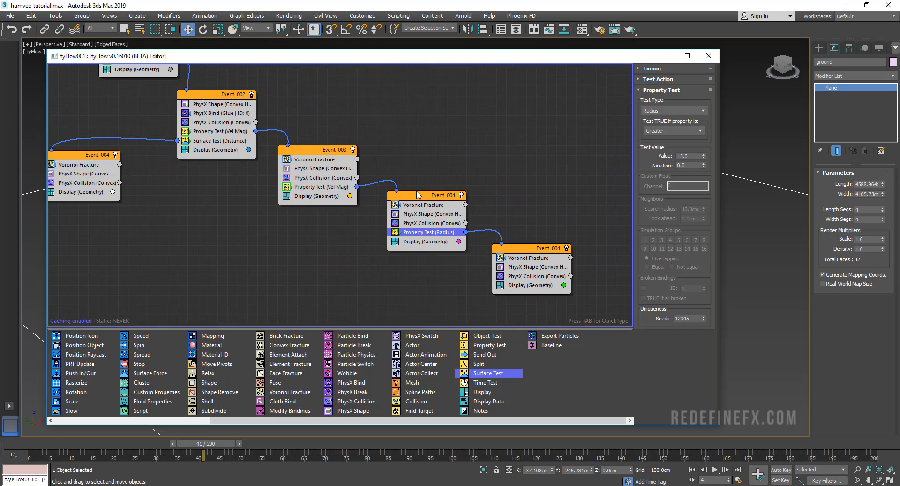
middle_drag(300, 149, 345, 201)
middle_drag(471, 217, 412, 182)
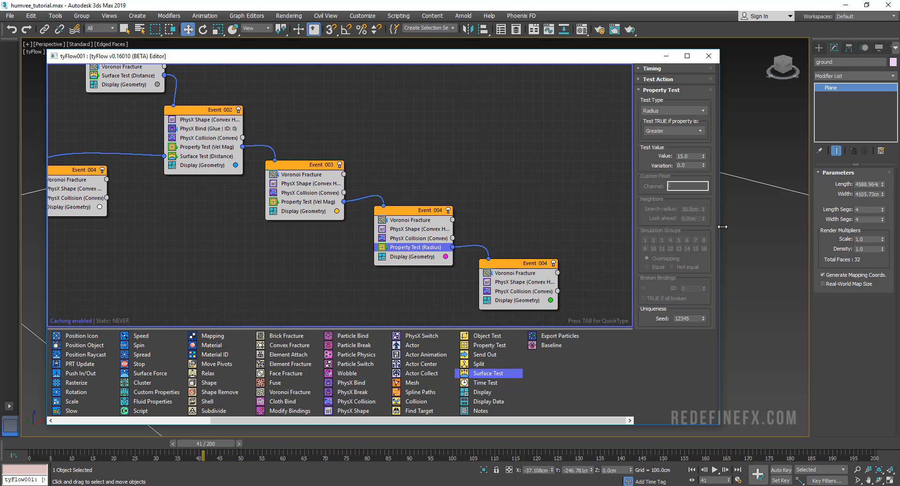
drag(723, 227, 684, 229)
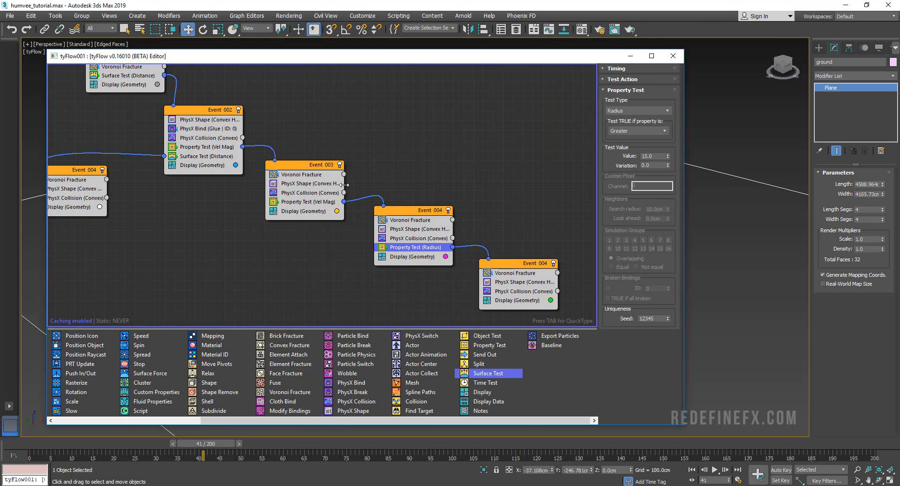
middle_drag(218, 118, 322, 203)
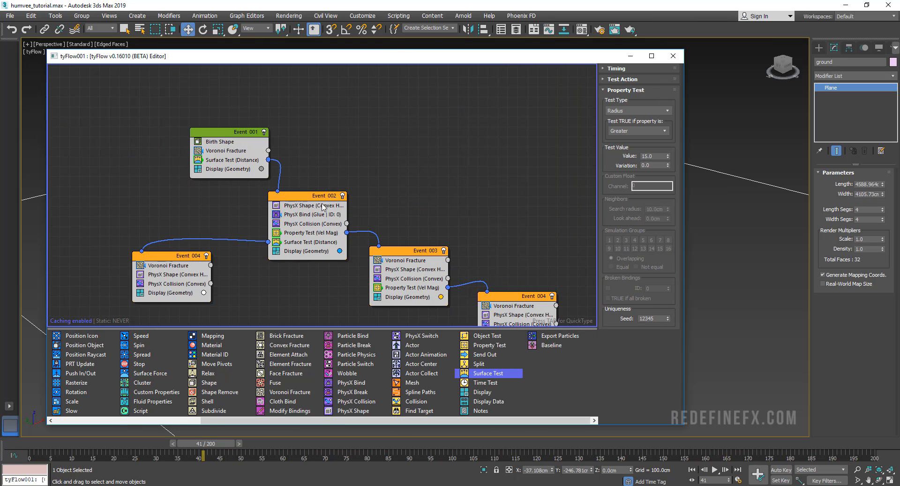
middle_drag(262, 132, 266, 134)
scroll(230, 160, up, 1)
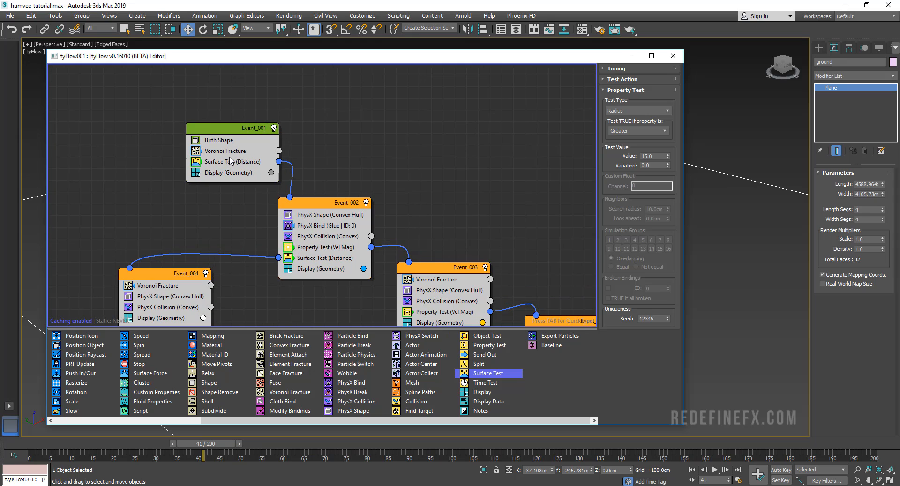
Step: Narrow the tyFlow editor and set the activator box distance in Event_001's Surface Test to 700 cm
drag(686, 122, 413, 122)
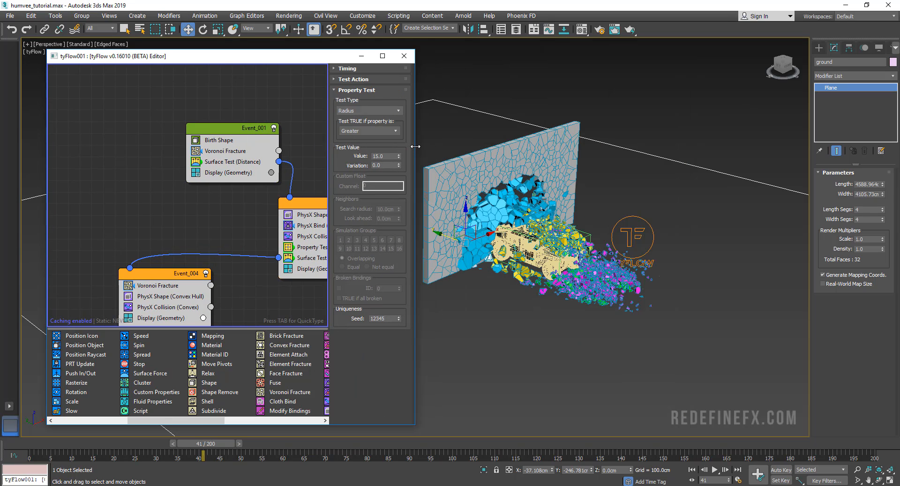
middle_drag(265, 171, 220, 167)
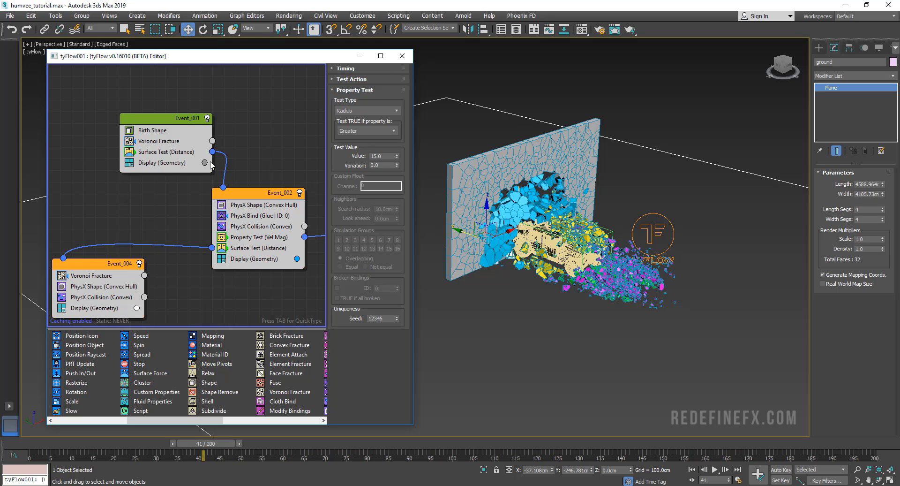
click(168, 151)
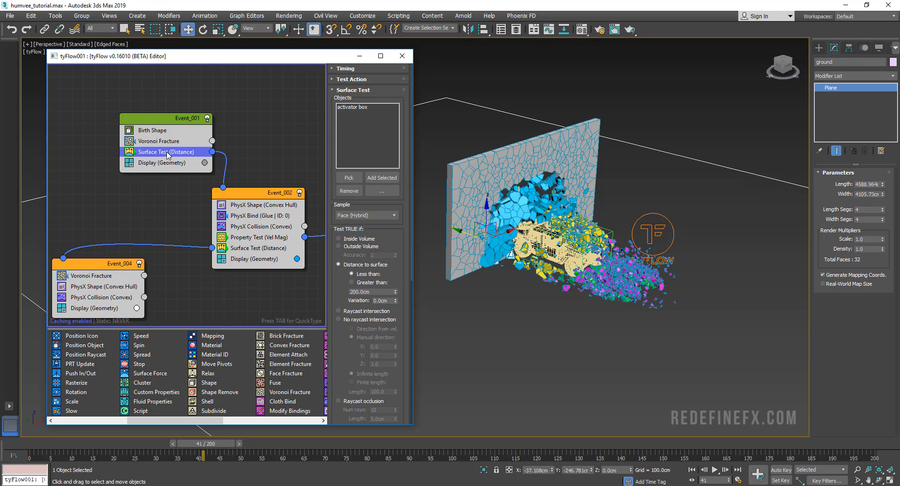
drag(379, 292, 342, 291)
alt+middle_drag(531, 234, 544, 237)
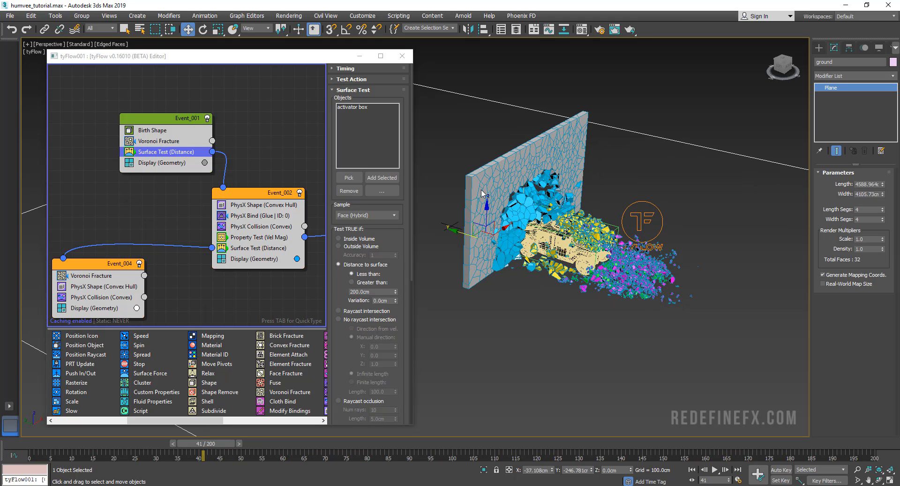
alt+middle_drag(551, 205, 577, 214)
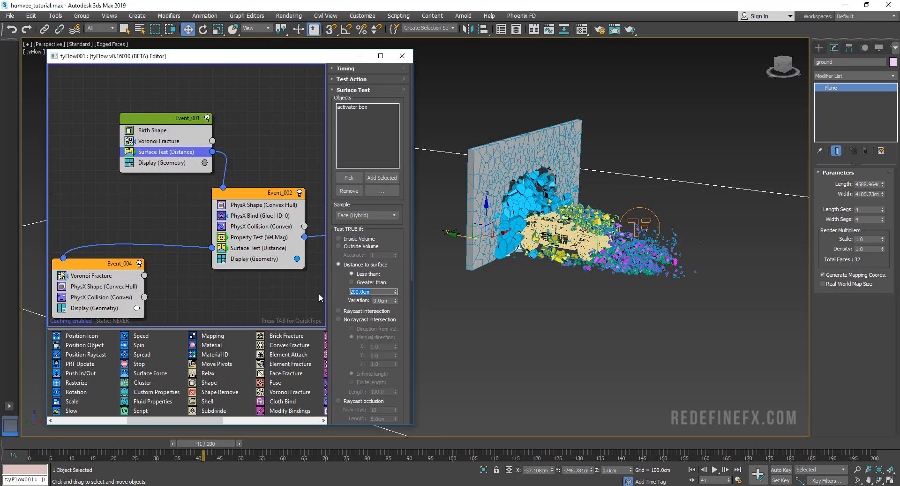
double_click(377, 291)
text(700)
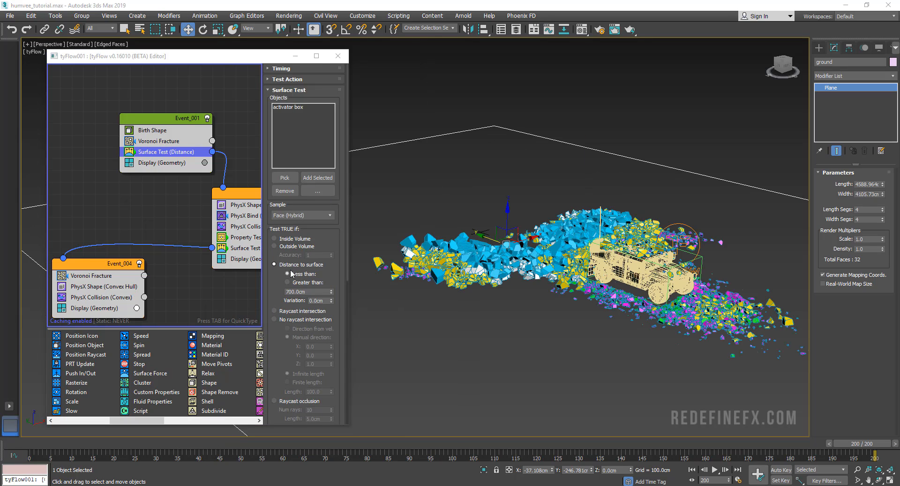
Step: Play the simulation from the start and examine up close how the bound wall breaks behind the Humvee
drag(315, 290, 281, 295)
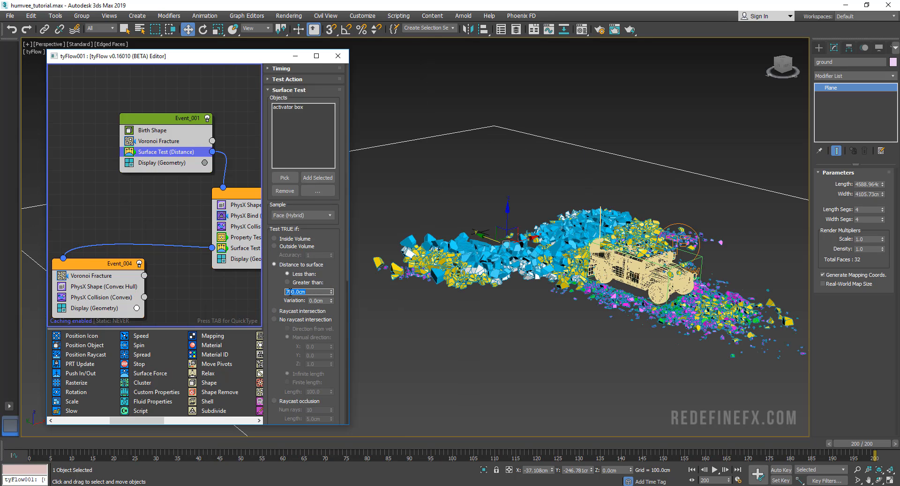
click(41, 442)
click(715, 469)
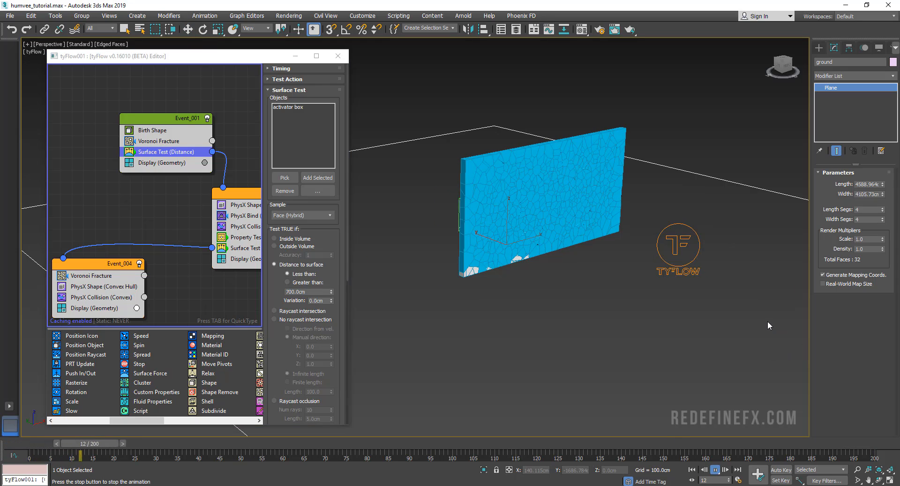
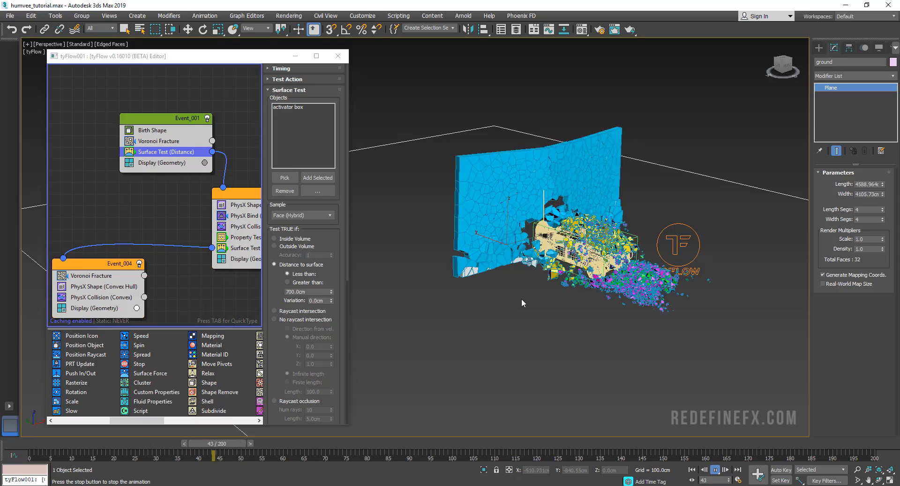
middle_drag(577, 243, 572, 225)
scroll(549, 237, up, 3)
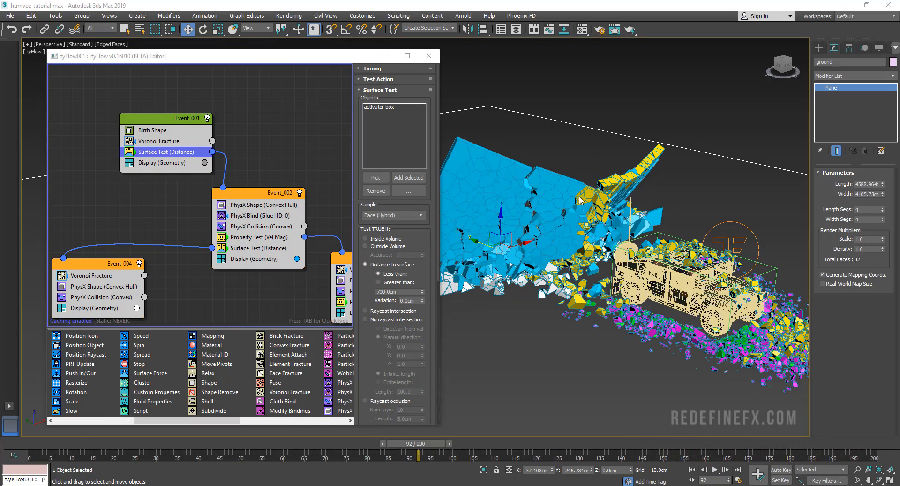
middle_drag(581, 205, 605, 203)
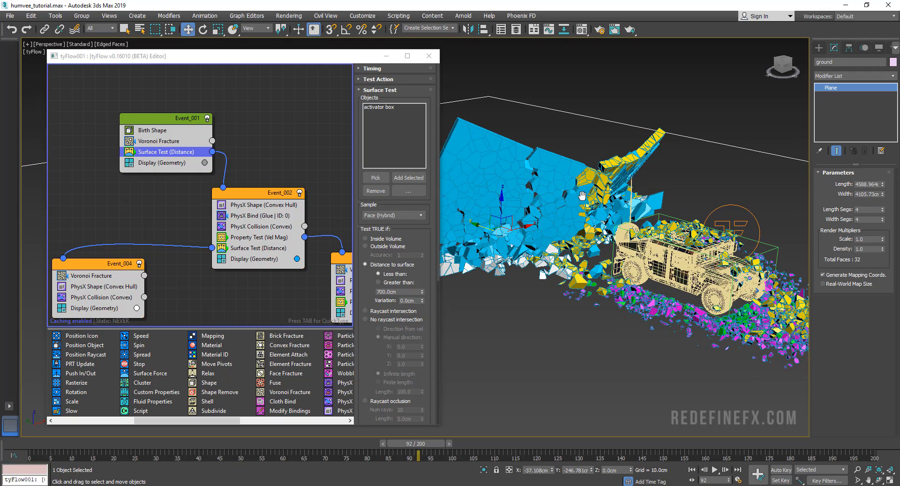
Step: Review the events around Event_003 in a widened tyFlow editor, and narrow it again to examine the collapsing wall at frame 92
drag(438, 232, 610, 244)
middle_drag(400, 239, 399, 197)
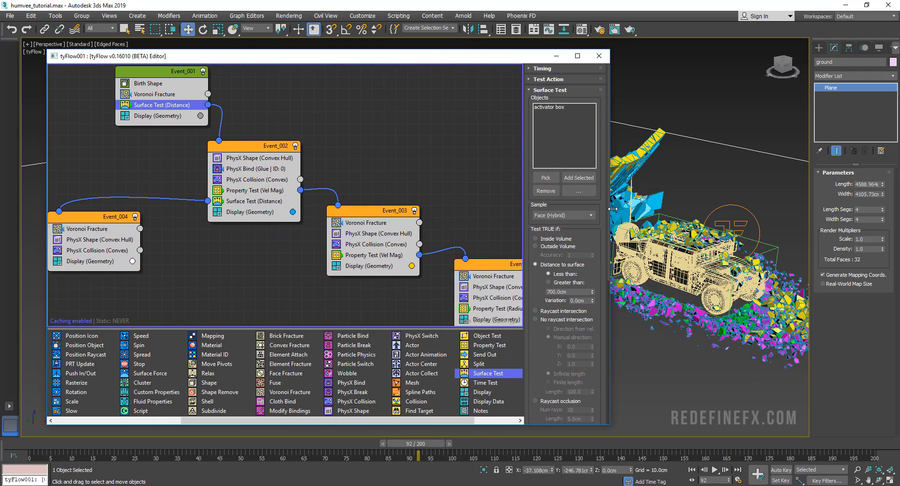
drag(609, 209, 446, 209)
middle_drag(485, 192, 557, 212)
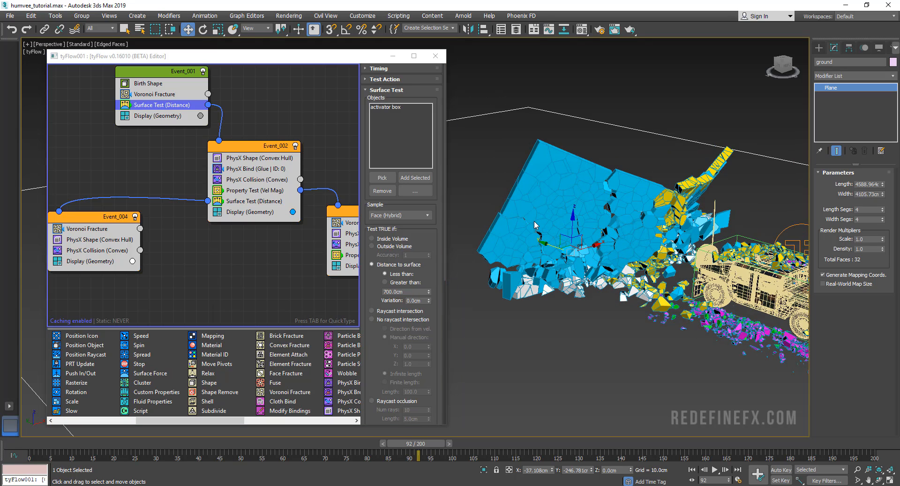
Step: Check Event_002's Property Test types, and compare its PhysX Bind and ground Surface Test settings with the wall at frame 92
click(242, 192)
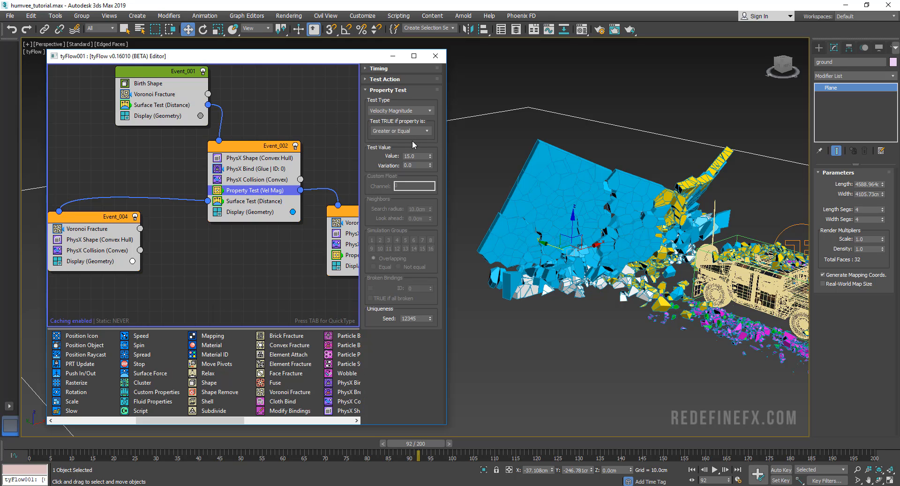
click(403, 111)
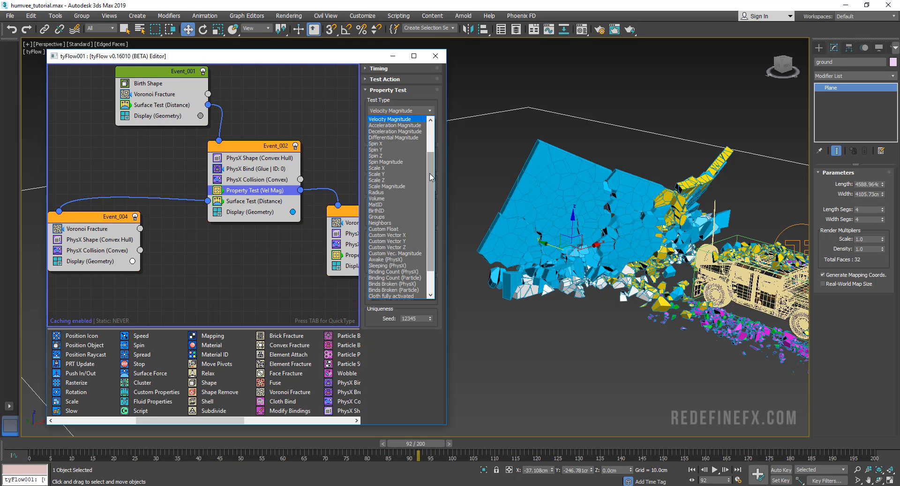
click(428, 200)
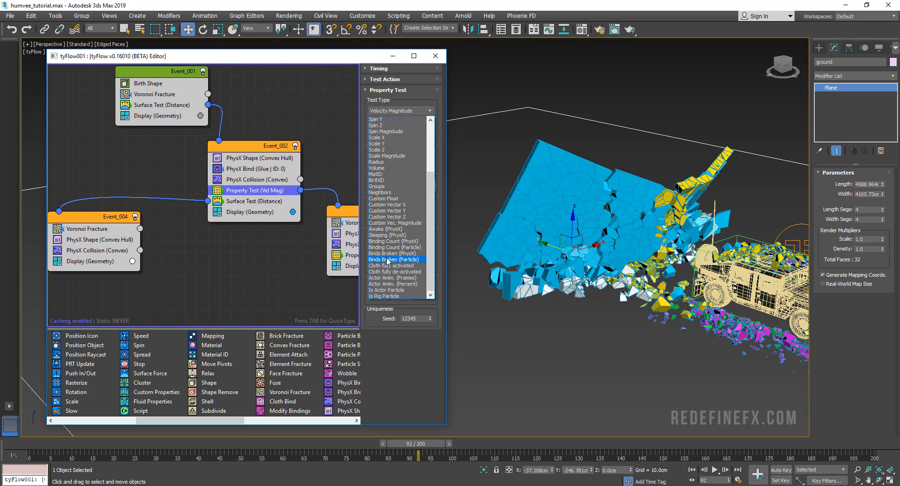
click(248, 168)
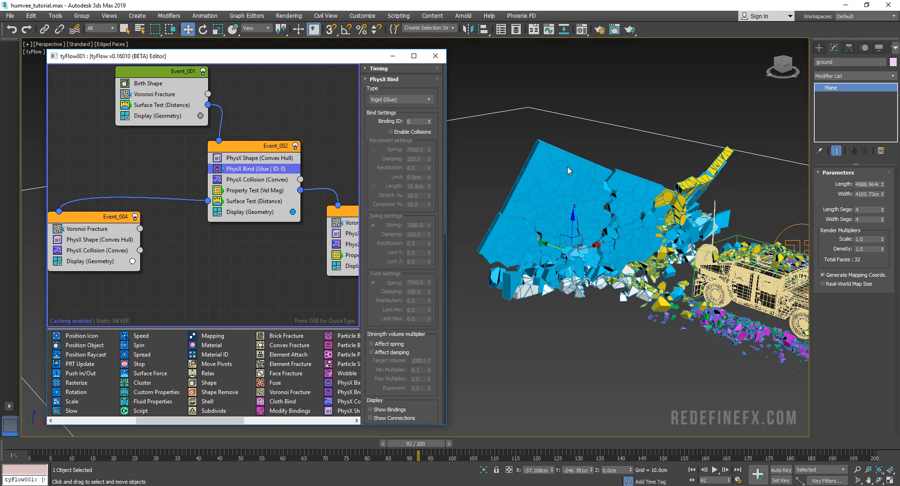
click(253, 202)
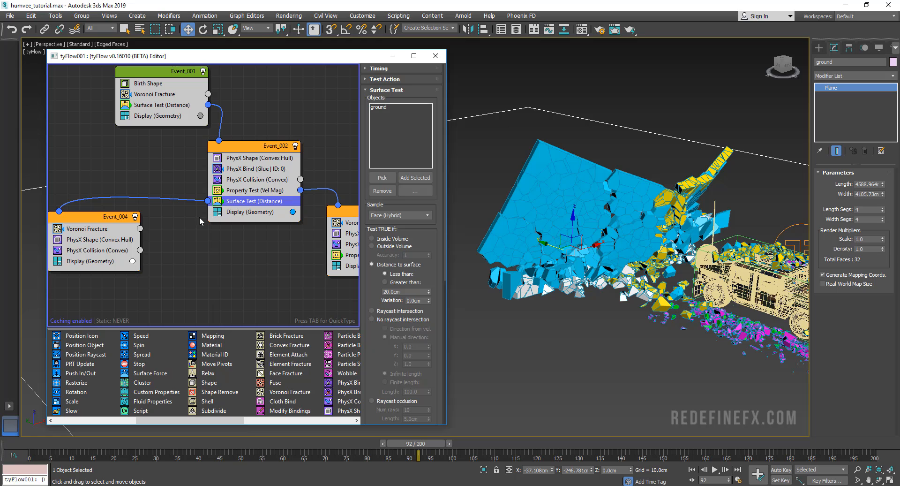
Step: Review the test types available for the velocity magnitude Property Test in Event_002, leaving the current choice in place
click(257, 191)
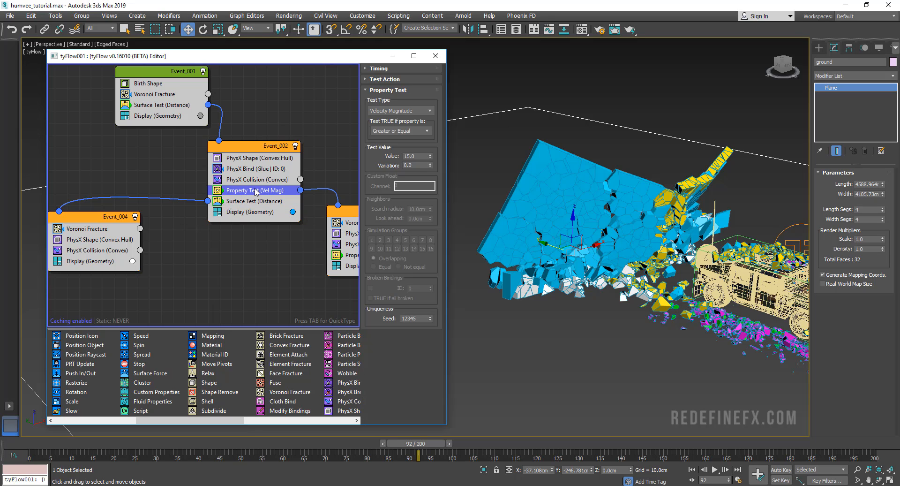
click(407, 112)
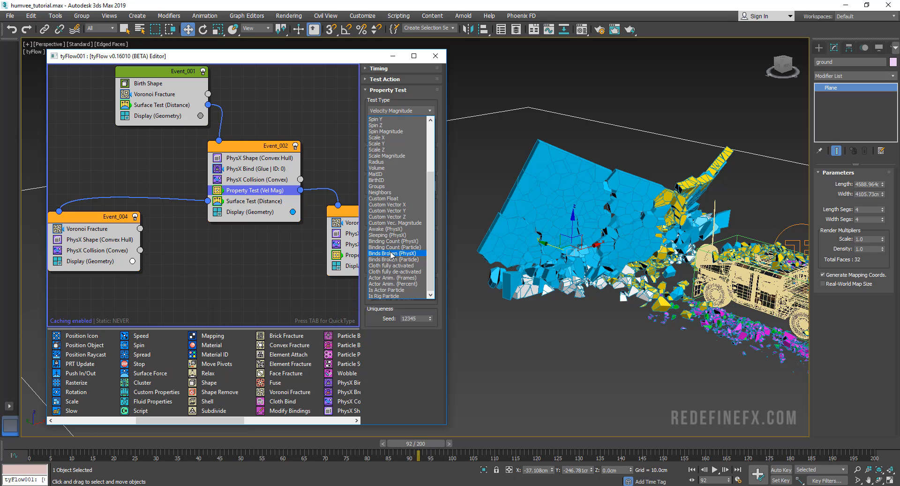
click(454, 264)
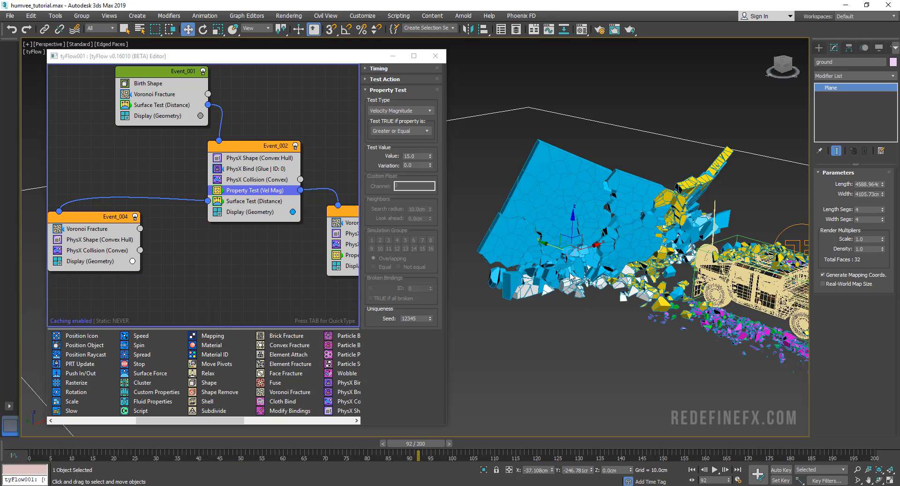
middle_drag(570, 228, 554, 227)
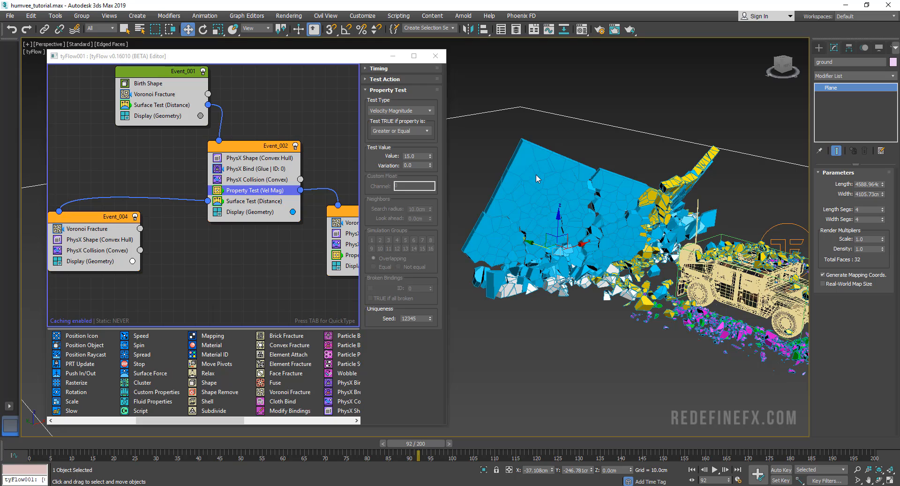
Step: Go to frame 43 and compare the chain of events after Event_002 with the fragments around the Humvee
drag(401, 441, 233, 452)
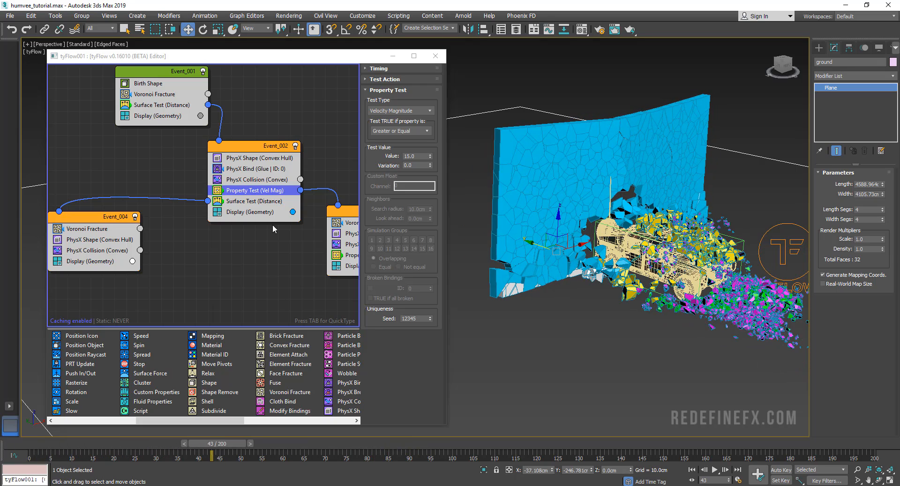
middle_drag(272, 224, 158, 210)
middle_drag(329, 249, 148, 177)
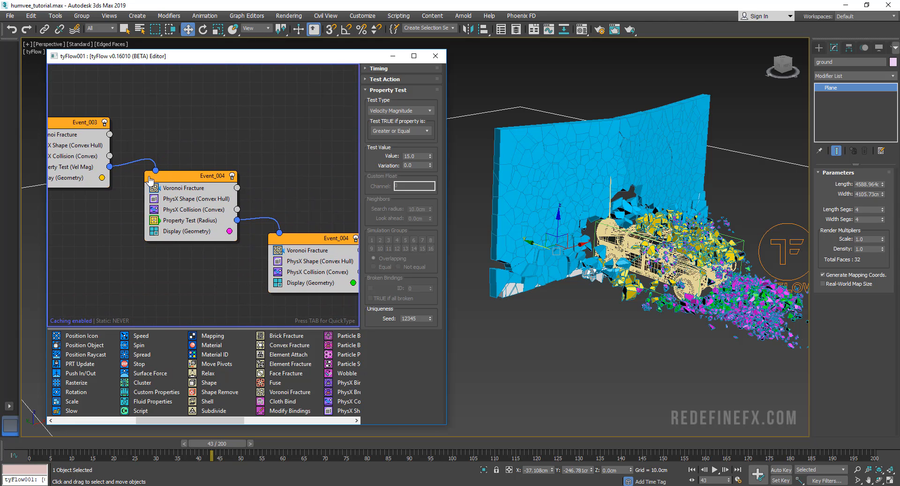
middle_drag(228, 207, 261, 205)
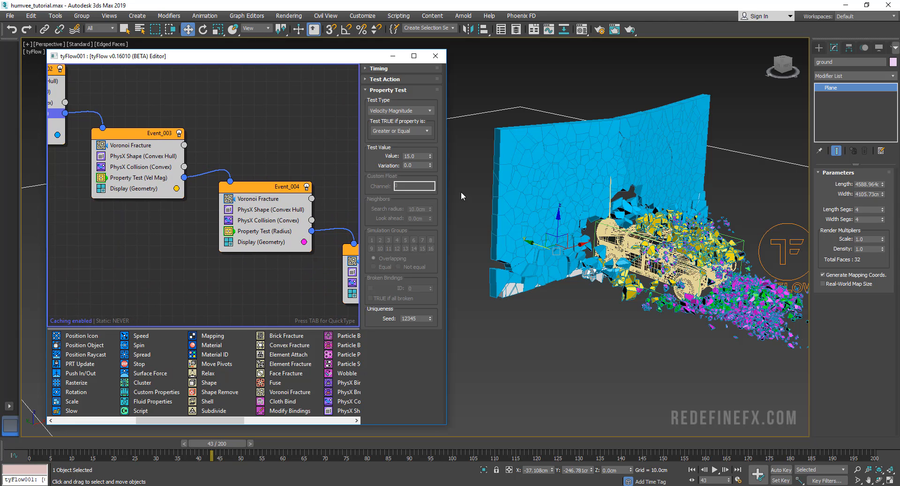
scroll(460, 192, down, 5)
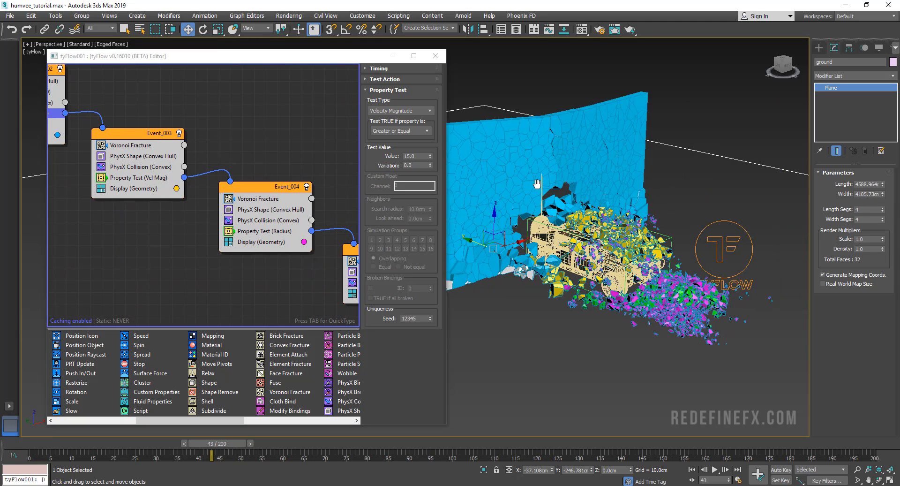
Step: Minimise the tyFlow editor and examine the collapsed wall and the debris trail at frame 100
click(393, 56)
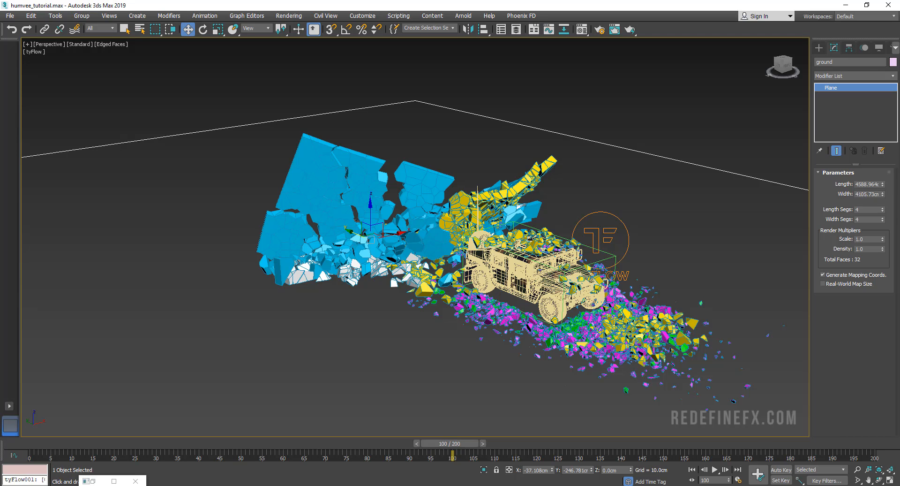
key(alt+Tab)
drag(354, 58, 200, 49)
drag(369, 464, 459, 463)
drag(489, 163, 452, 165)
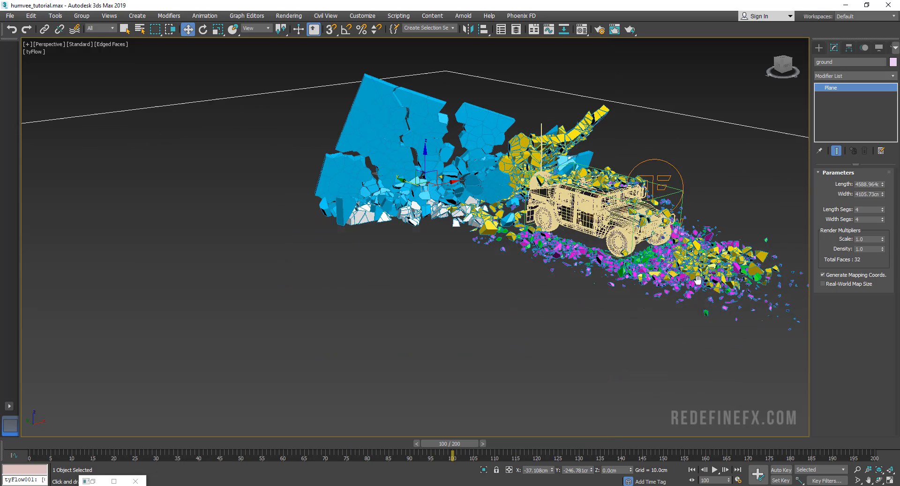
middle_drag(650, 276, 661, 265)
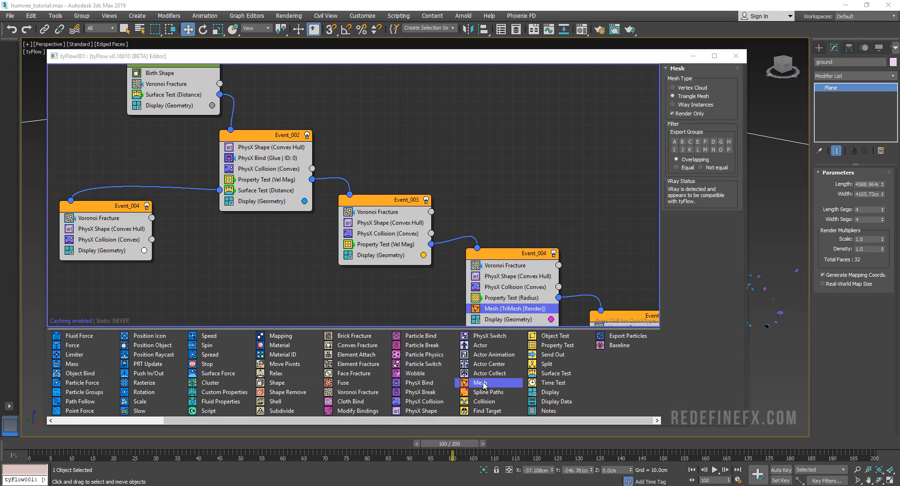
Step: Add render-only Triangle Mesh operators to Event_003 and to the Event_004 fed by Event_002's Surface Test, and minimise the editor
drag(479, 384, 375, 256)
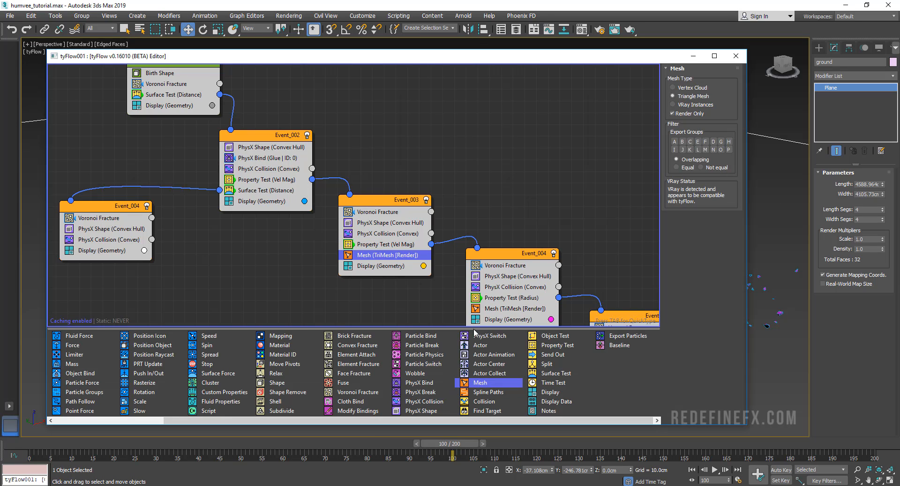
drag(484, 382, 75, 244)
click(693, 56)
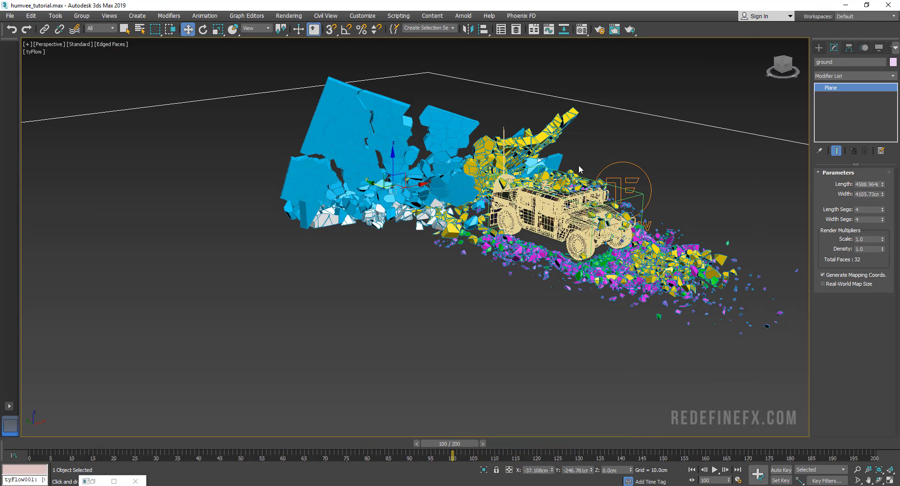
Step: Assign the material 17 - Default to the tyFlow object and switch the viewport to Default Shading
middle_drag(609, 216, 582, 243)
click(581, 30)
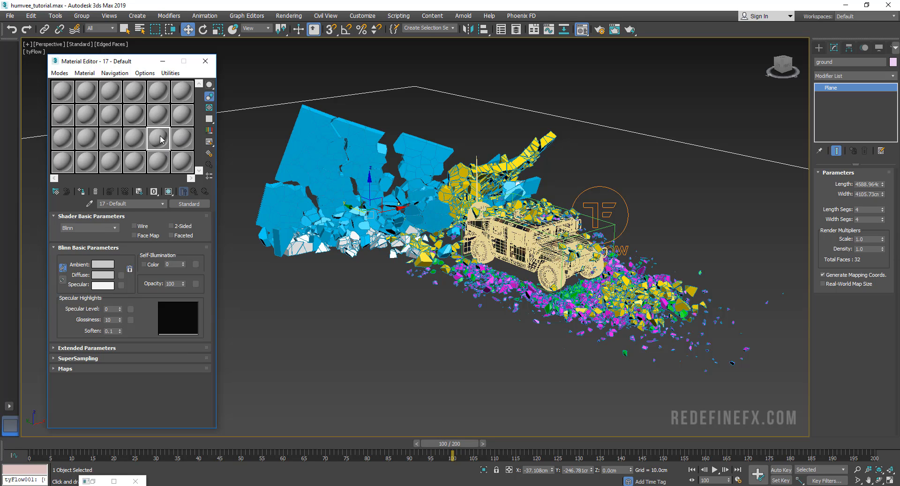
drag(160, 140, 605, 210)
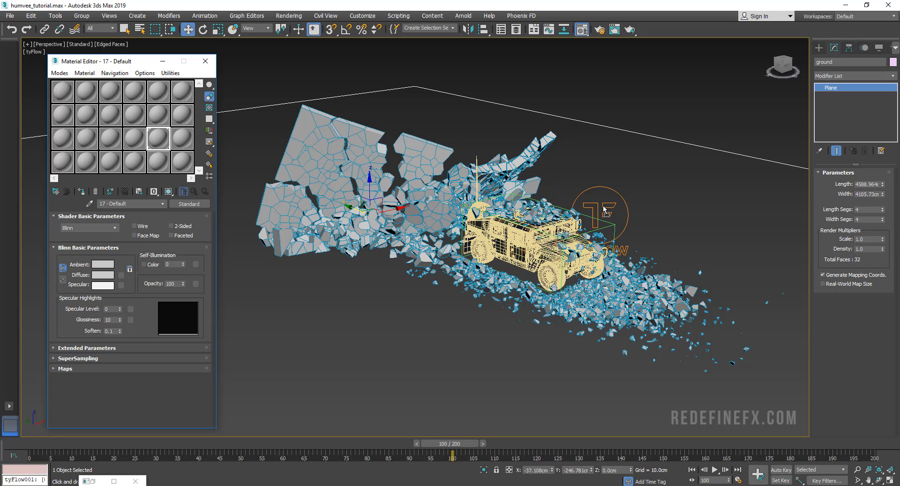
click(113, 45)
click(141, 150)
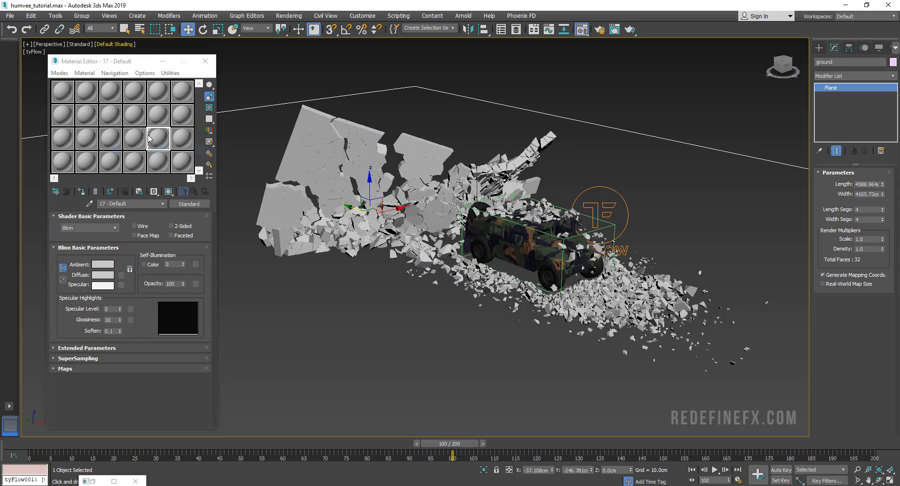
Step: Minimise the Material Editor, scrub the shaded simulation back to frame 39, and select the activator box around the Humvee for closer inspection
click(162, 61)
drag(30, 445, 772, 460)
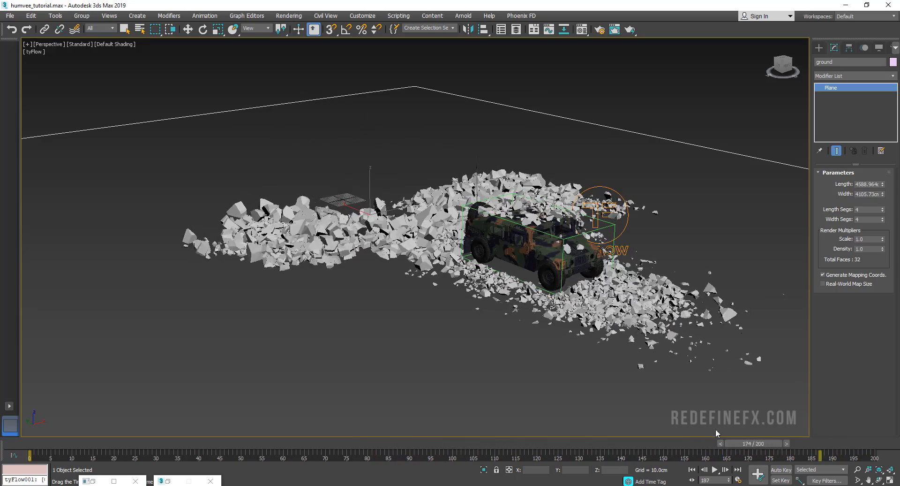
drag(715, 428, 194, 425)
key(w)
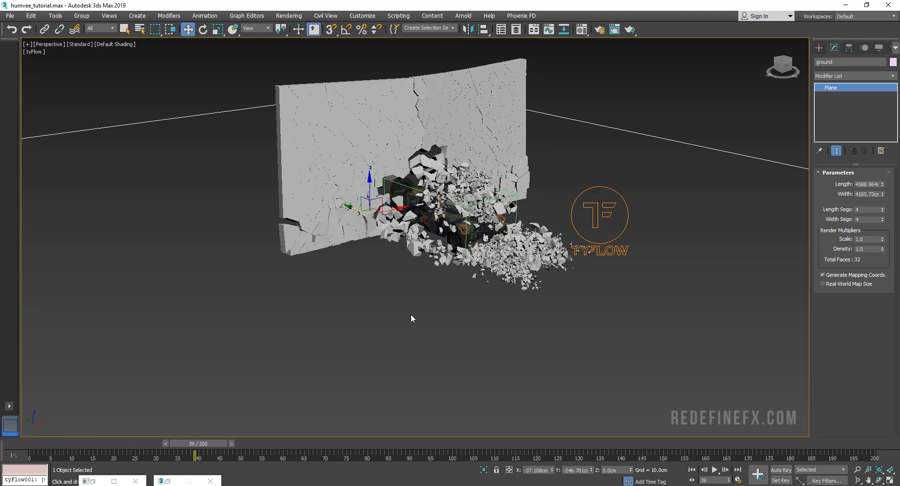
alt+middle_drag(471, 154, 528, 203)
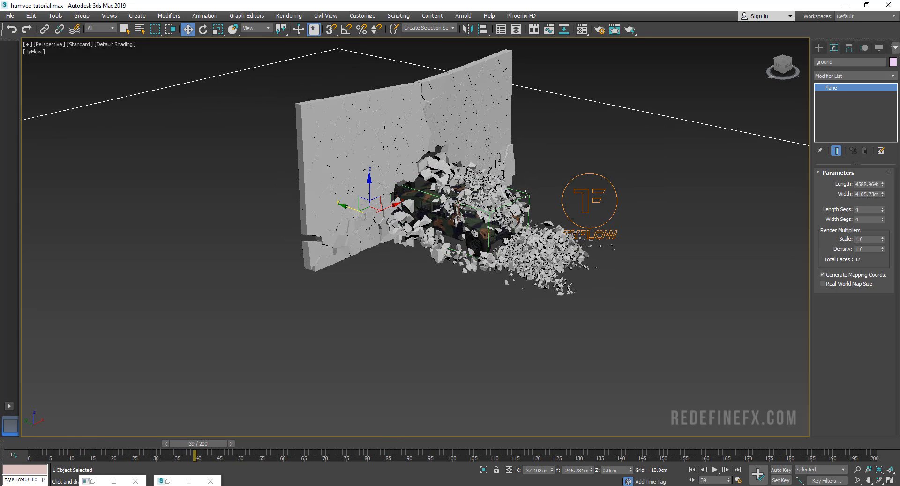
click(526, 193)
alt+middle_drag(471, 226, 272, 185)
scroll(458, 230, up, 2)
Step: Return to frame 0 and remove the activator box from the colliders of Event_002's PhysX Collision
click(93, 481)
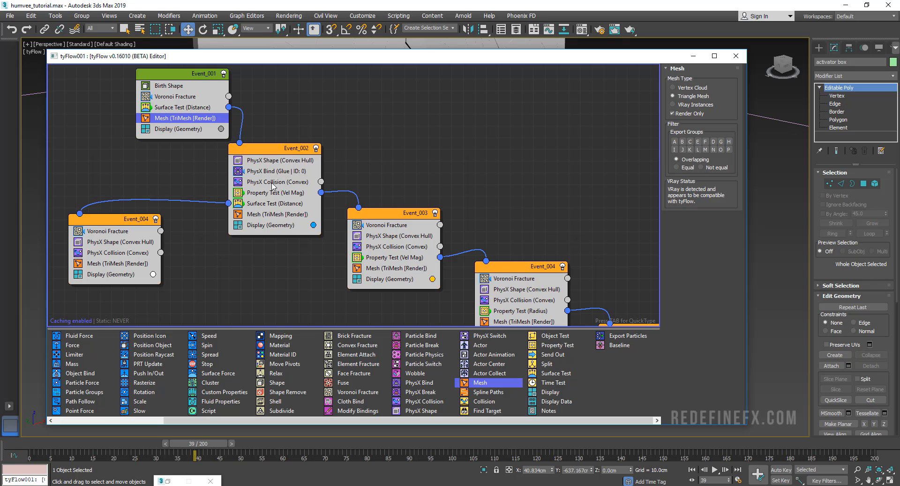
click(270, 183)
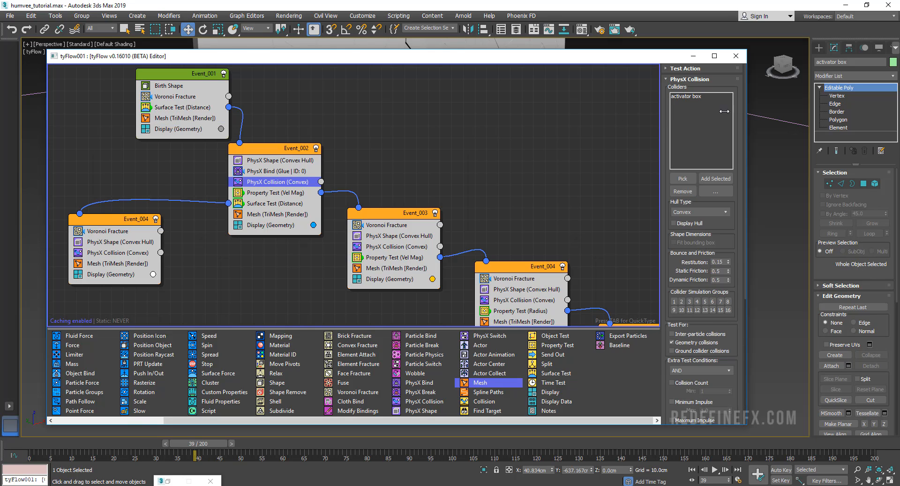
drag(725, 111, 518, 120)
key(Home)
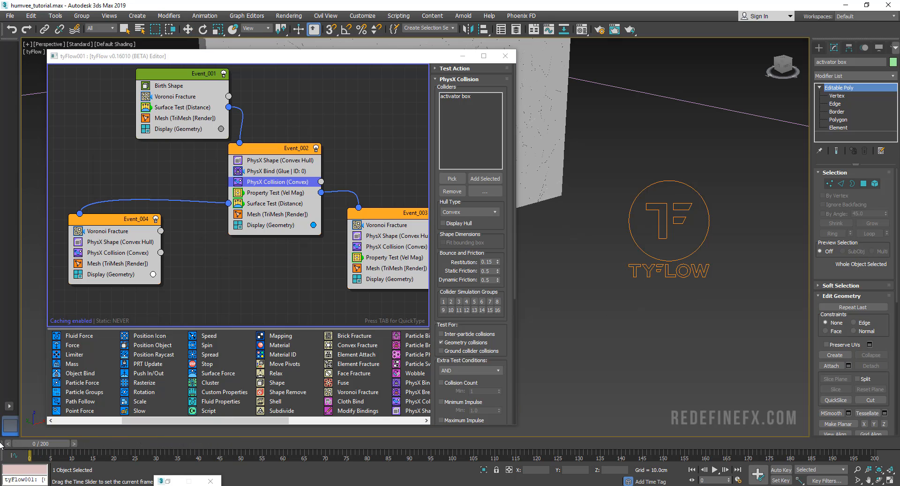
click(449, 97)
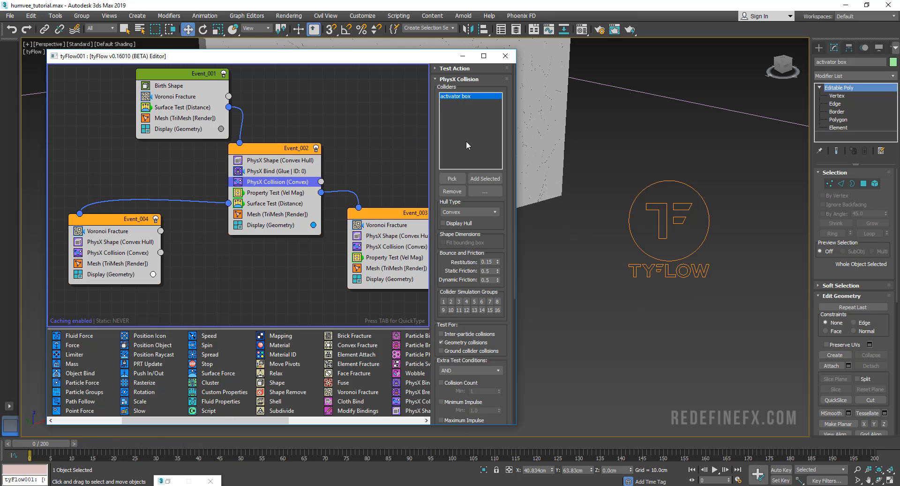
click(452, 190)
Step: Add the Humvee parts from Back_left_door onward, without the activator box, as colliders in Event_002's PhysX Collision and change their hull type
click(449, 179)
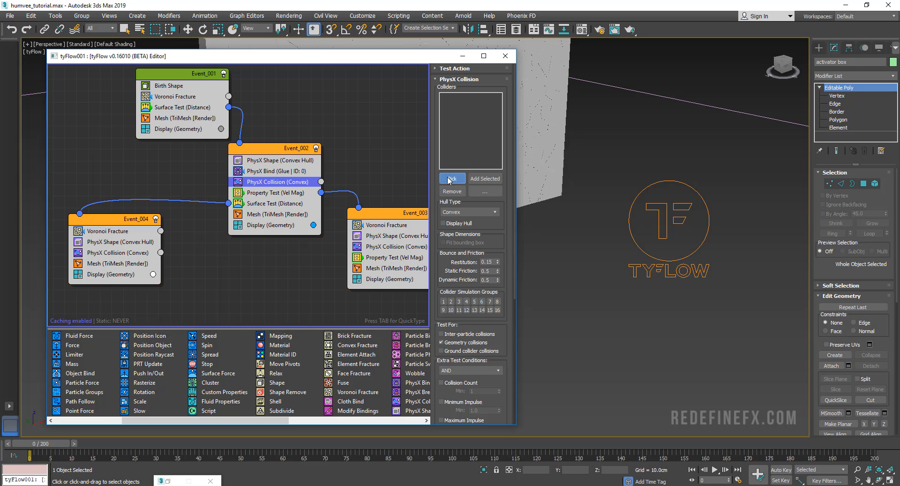
key(h)
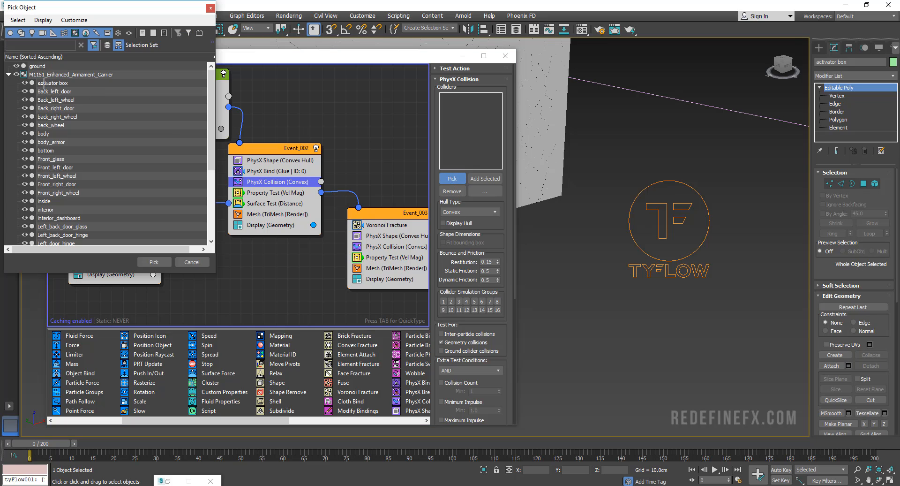
click(57, 91)
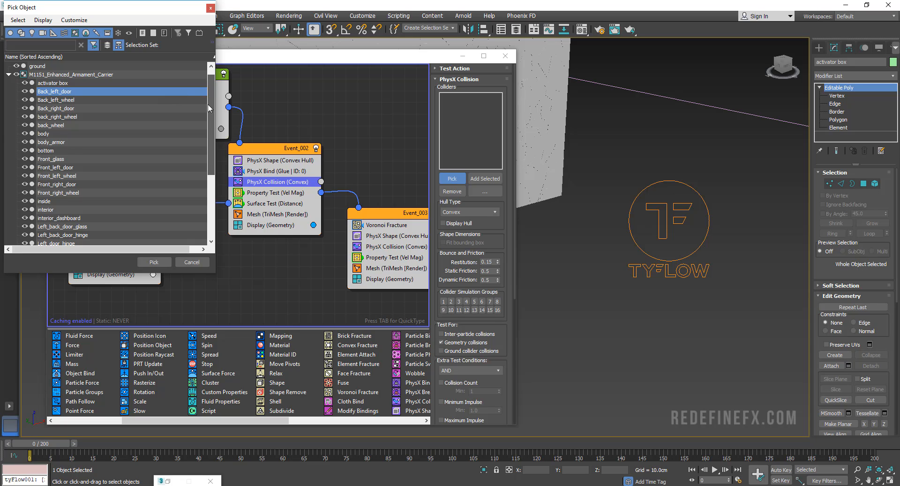
drag(207, 103, 204, 187)
shift+click(45, 235)
click(145, 260)
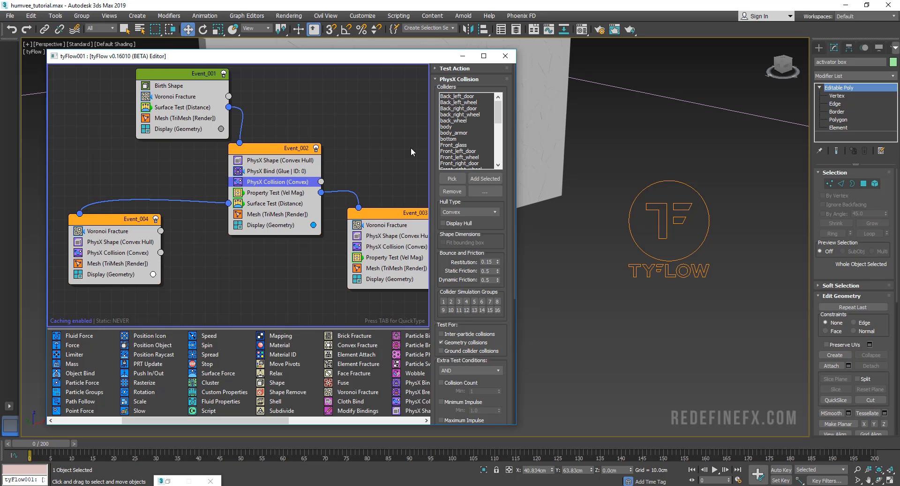
click(453, 212)
click(447, 238)
middle_drag(400, 217, 226, 111)
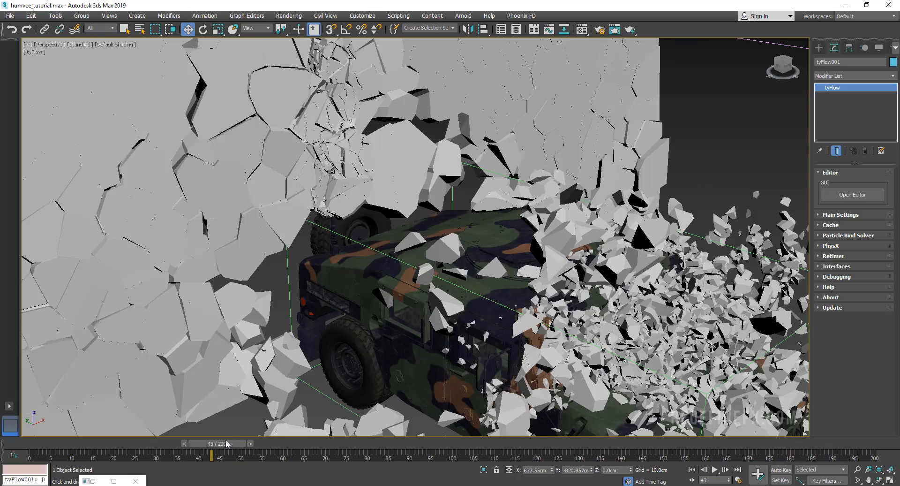
Step: Go to frame 53 and examine how the fragments collide with the Humvee's body, close up and from several angles
drag(226, 439, 253, 443)
scroll(445, 163, down, 4)
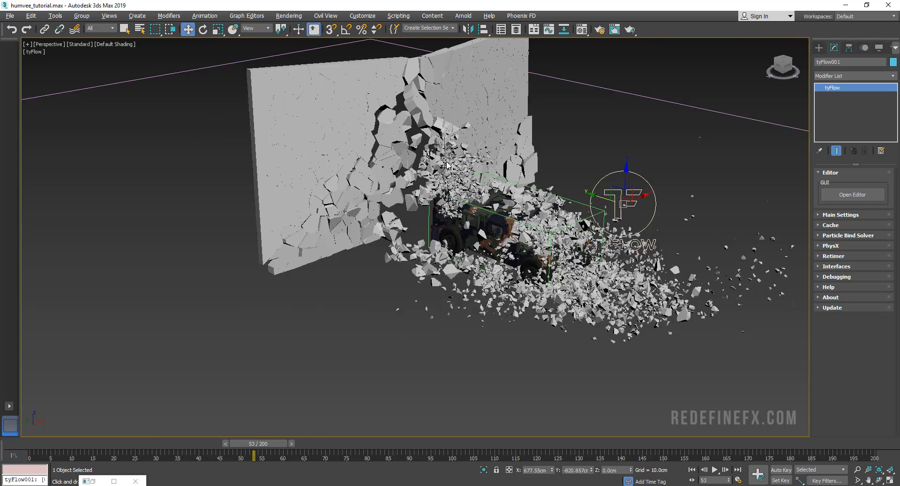
scroll(450, 177, up, 2)
alt+middle_drag(445, 164, 430, 152)
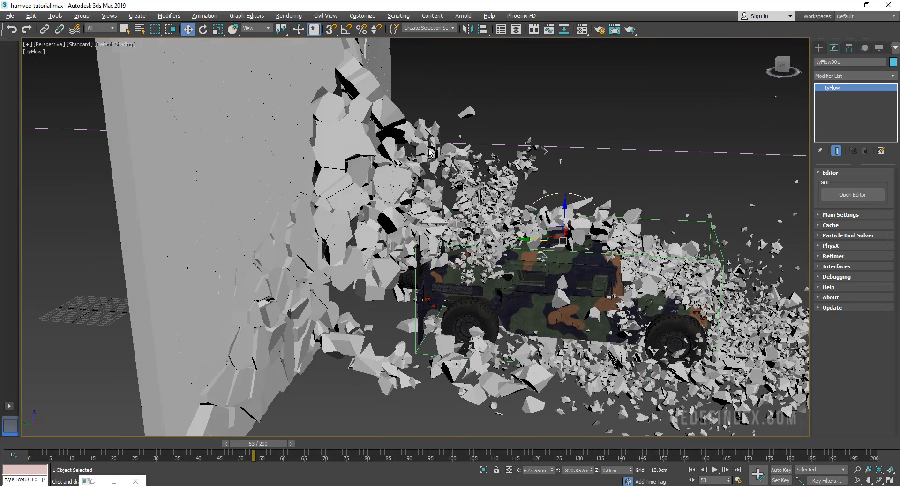
alt+middle_drag(472, 198, 427, 176)
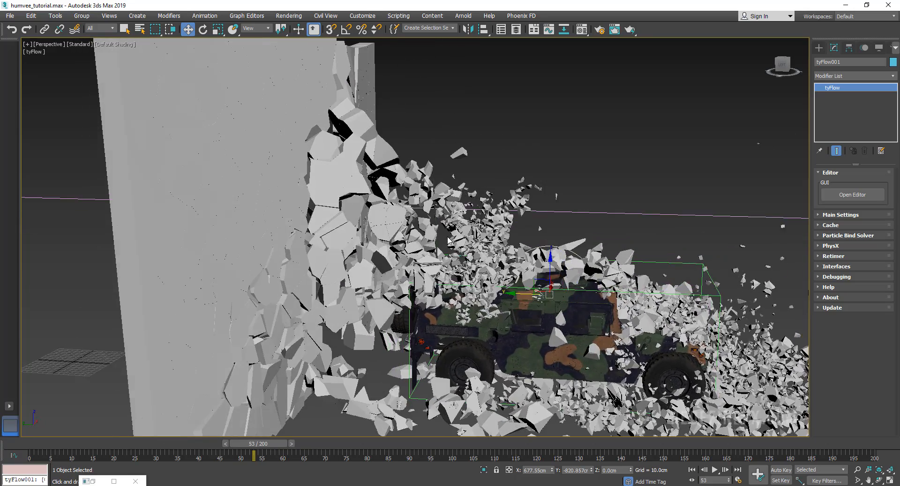
scroll(424, 250, up, 4)
scroll(431, 235, down, 4)
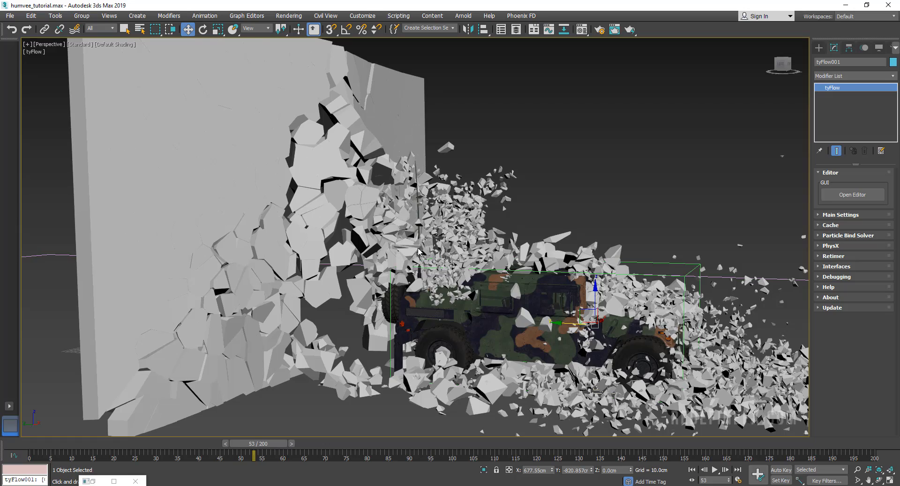
alt+middle_drag(424, 254, 418, 211)
middle_drag(458, 182, 449, 230)
scroll(449, 230, down, 3)
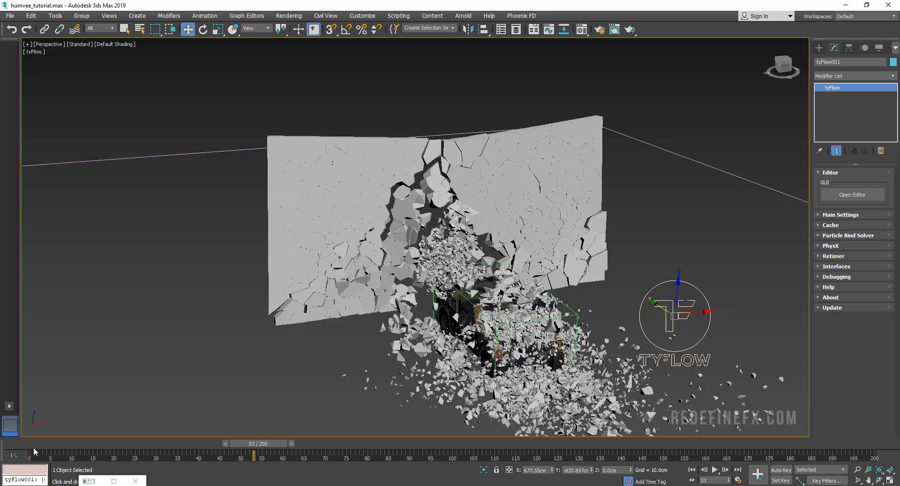
Step: Scrub the simulation from near the start to frame 56 and play it on from there
drag(50, 443, 267, 443)
alt+middle_drag(399, 324, 364, 289)
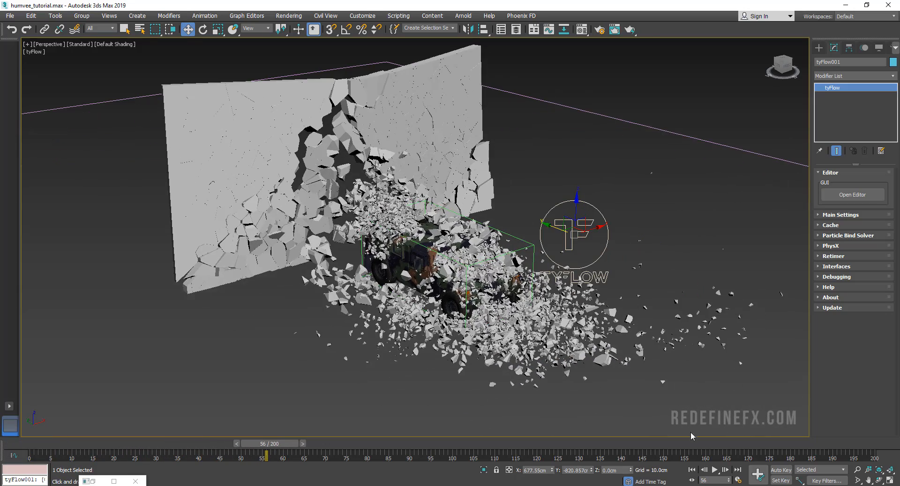
click(715, 470)
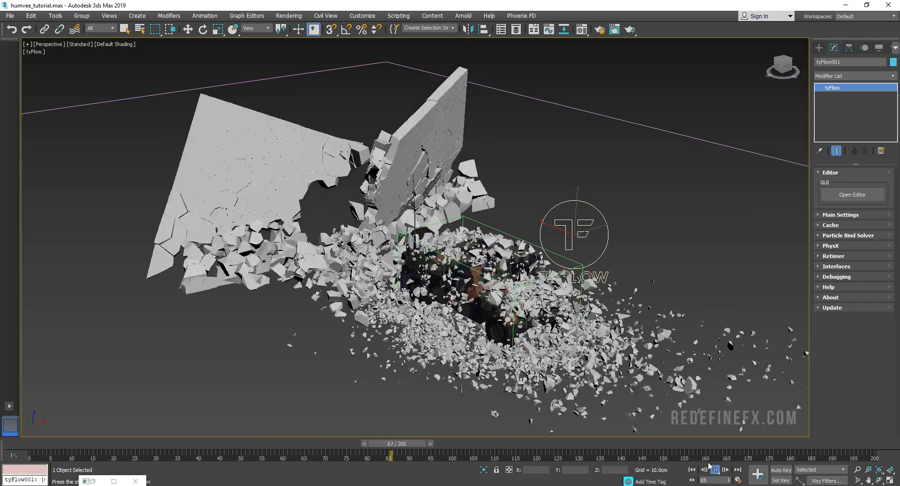